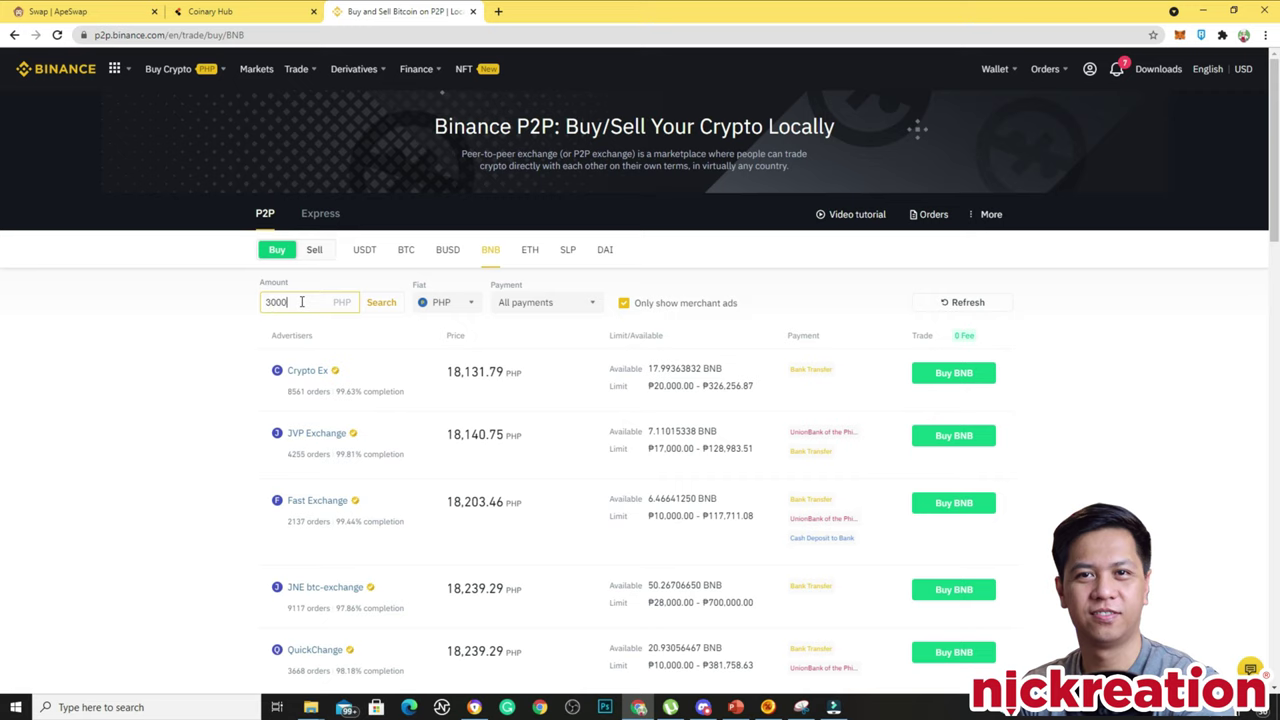
Search BNB offers for 3000 PHP, filter to Gcash payment, and open the top 18,723.04 PHP offer.
{"action": "key", "text": "Return"}
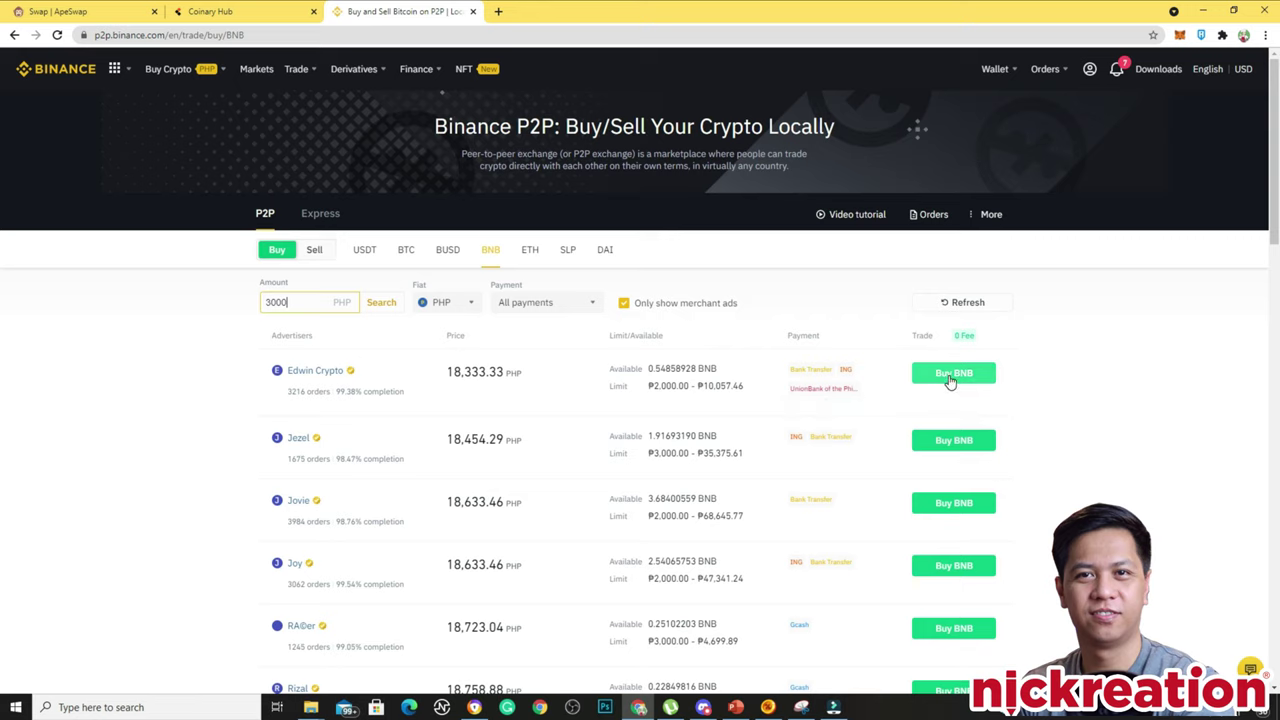
{"action": "left_click", "coordinate": [455, 305]}
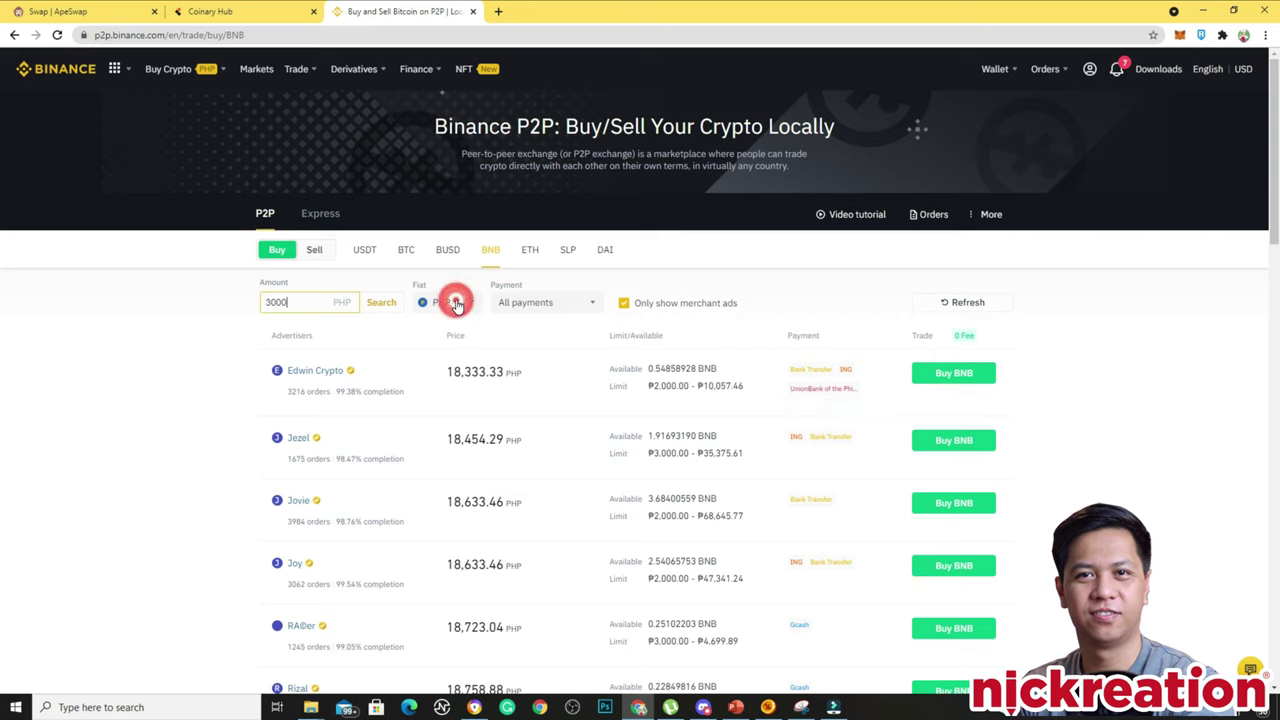
{"action": "left_click", "coordinate": [457, 303]}
{"action": "left_click", "coordinate": [539, 304]}
{"action": "left_click", "coordinate": [533, 392]}
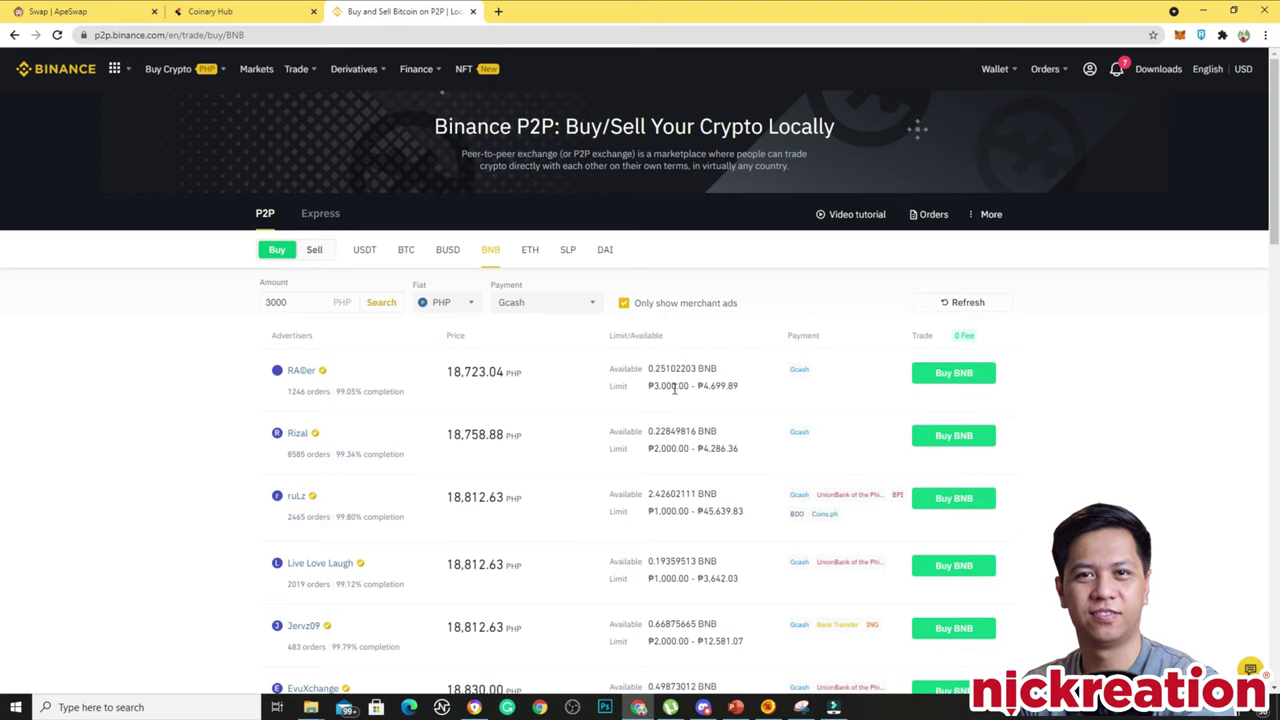
{"action": "left_click", "coordinate": [958, 372]}
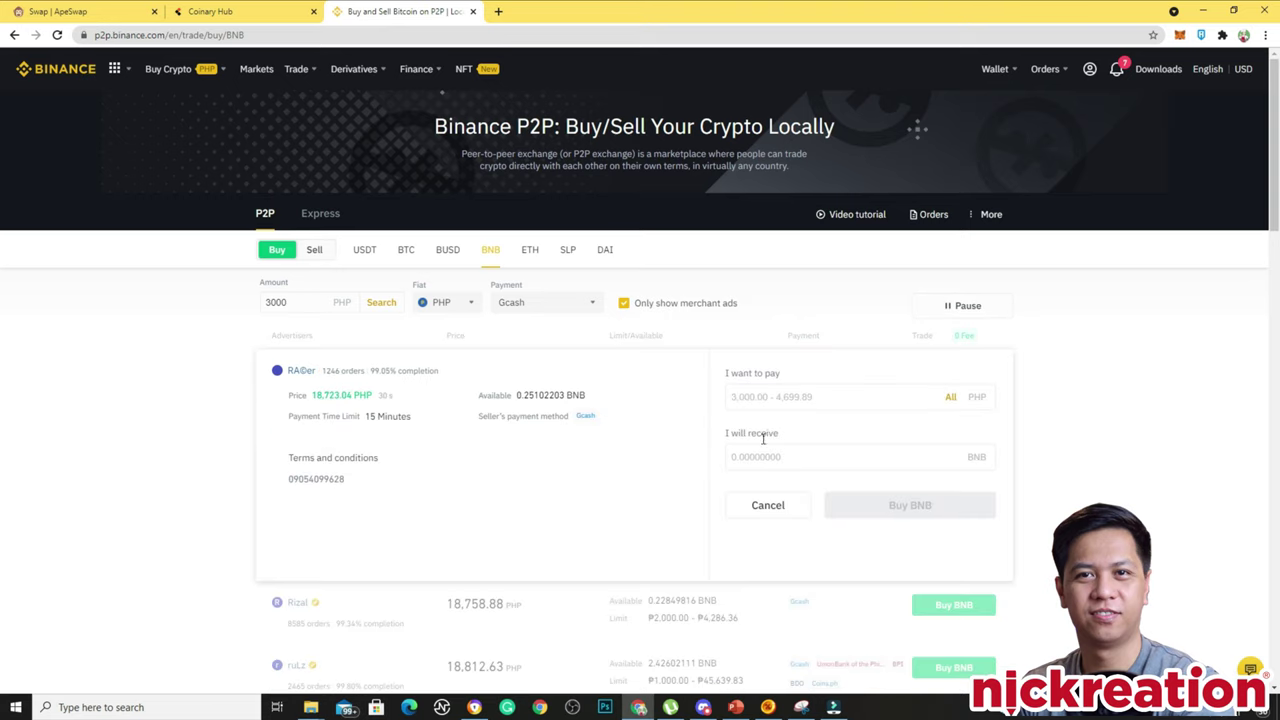
Enter 3000 as the amount to pay and place the order for 0.16023038 BNB.
{"action": "left_click", "coordinate": [802, 397]}
{"action": "type", "text": "3000"}
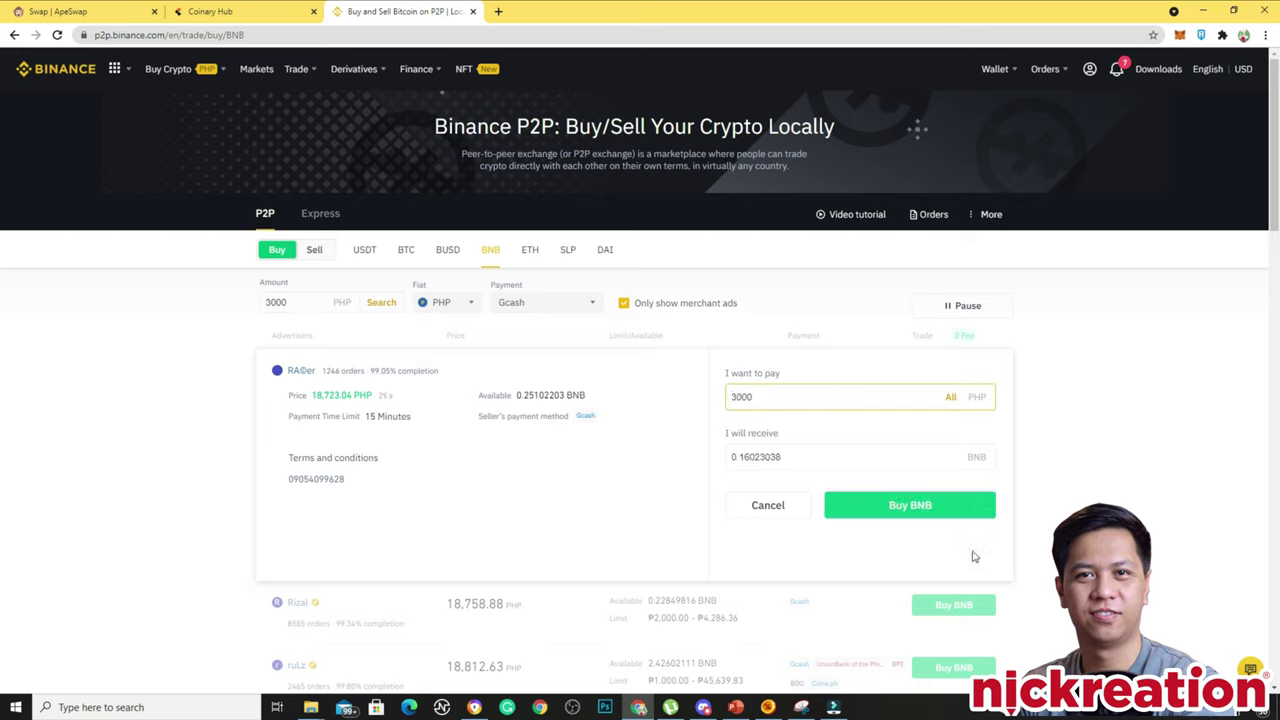
{"action": "left_click", "coordinate": [910, 506]}
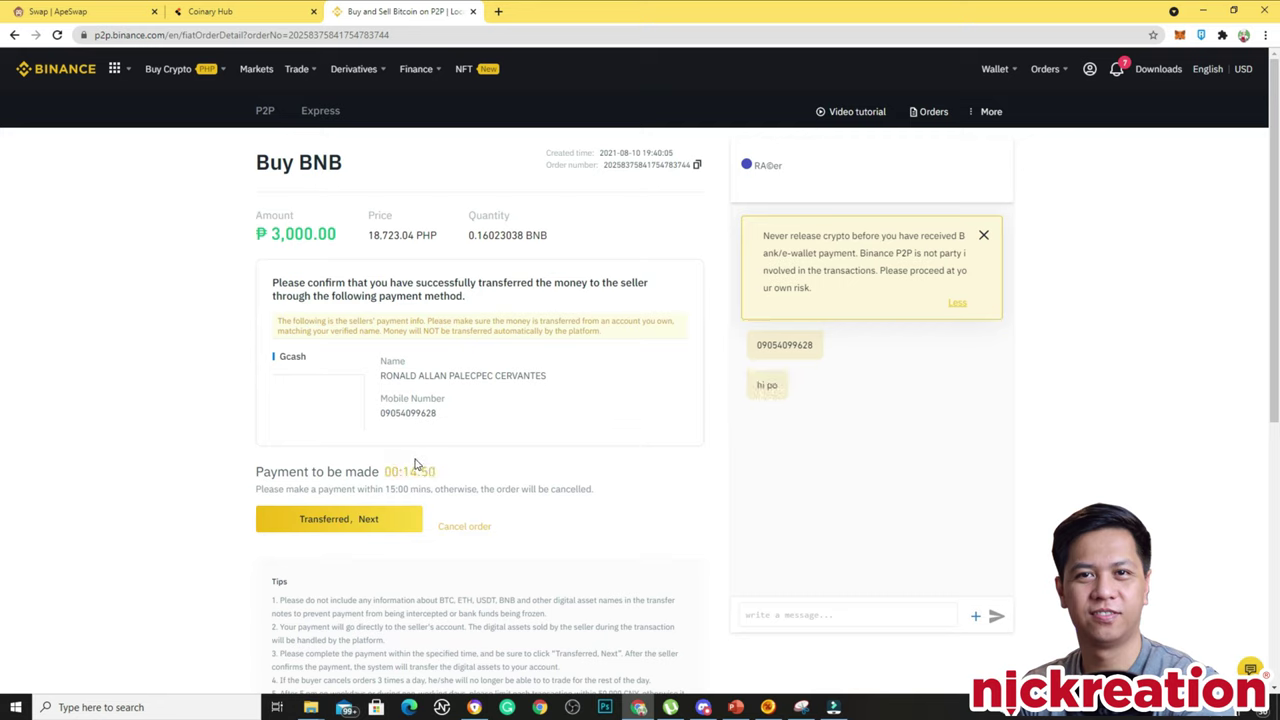
Send the seller the chat message 'hi sending'.
{"action": "left_click", "coordinate": [810, 612]}
{"action": "type", "text": "hi sending"}
{"action": "key", "text": "Return"}
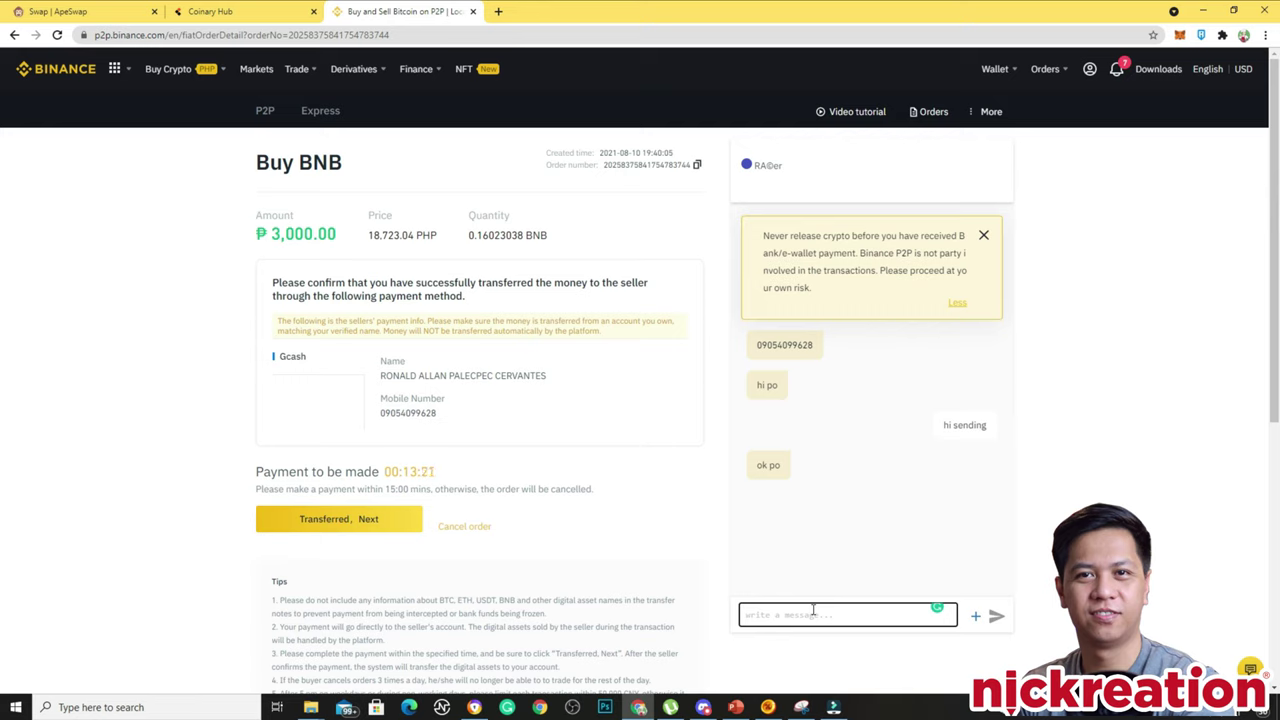
Message 'done bro' and 'please check', then mark the order as transferred and confirm payment.
{"action": "type", "text": "done bro"}
{"action": "key", "text": "Return"}
{"action": "type", "text": "please check"}
{"action": "key", "text": "Return"}
{"action": "left_click", "coordinate": [318, 520]}
{"action": "left_click", "coordinate": [706, 505]}
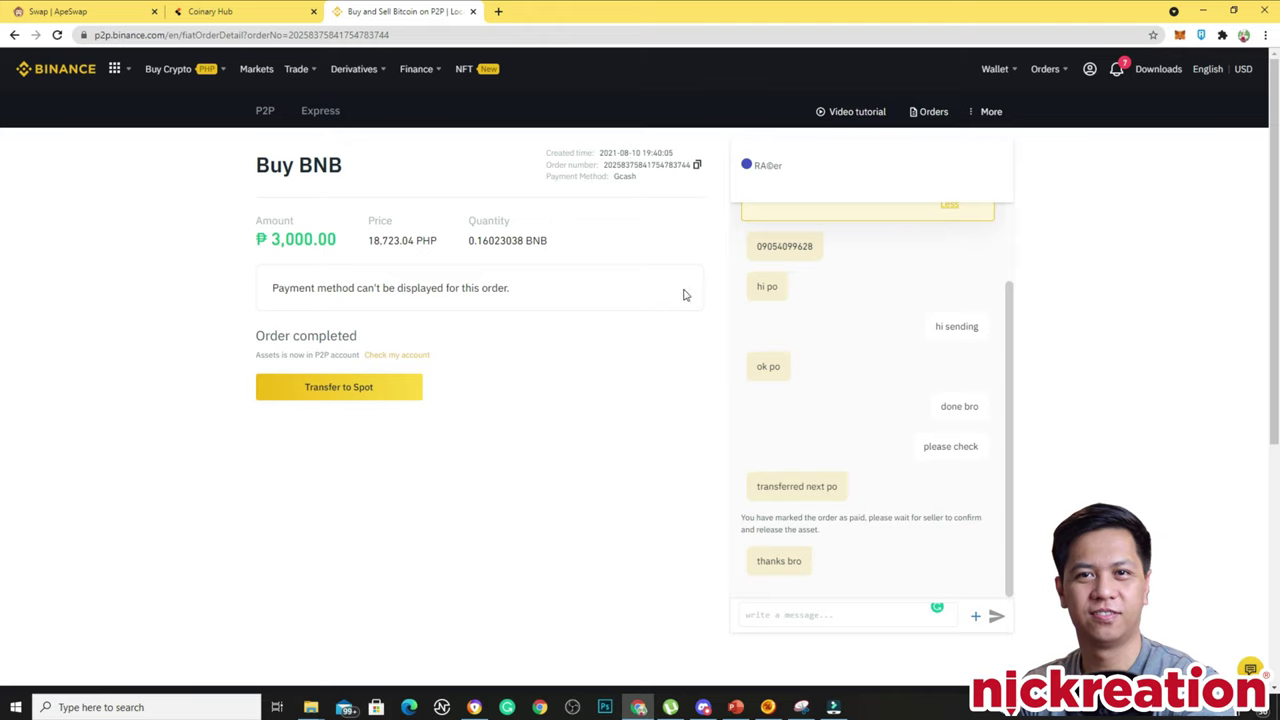
Transfer the full 0.16023038 BNB from P2P to Fiat and Spot, then view the wallet Overview.
{"action": "left_click", "coordinate": [360, 395]}
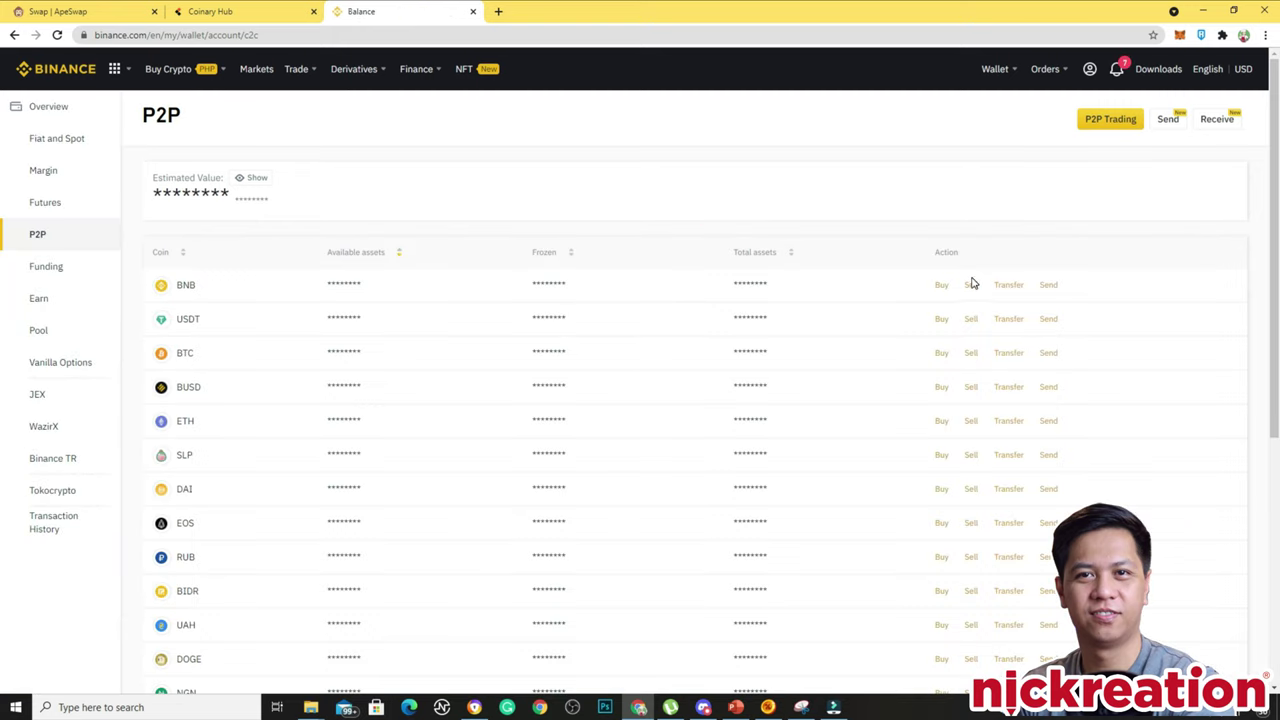
{"action": "left_click", "coordinate": [1004, 286]}
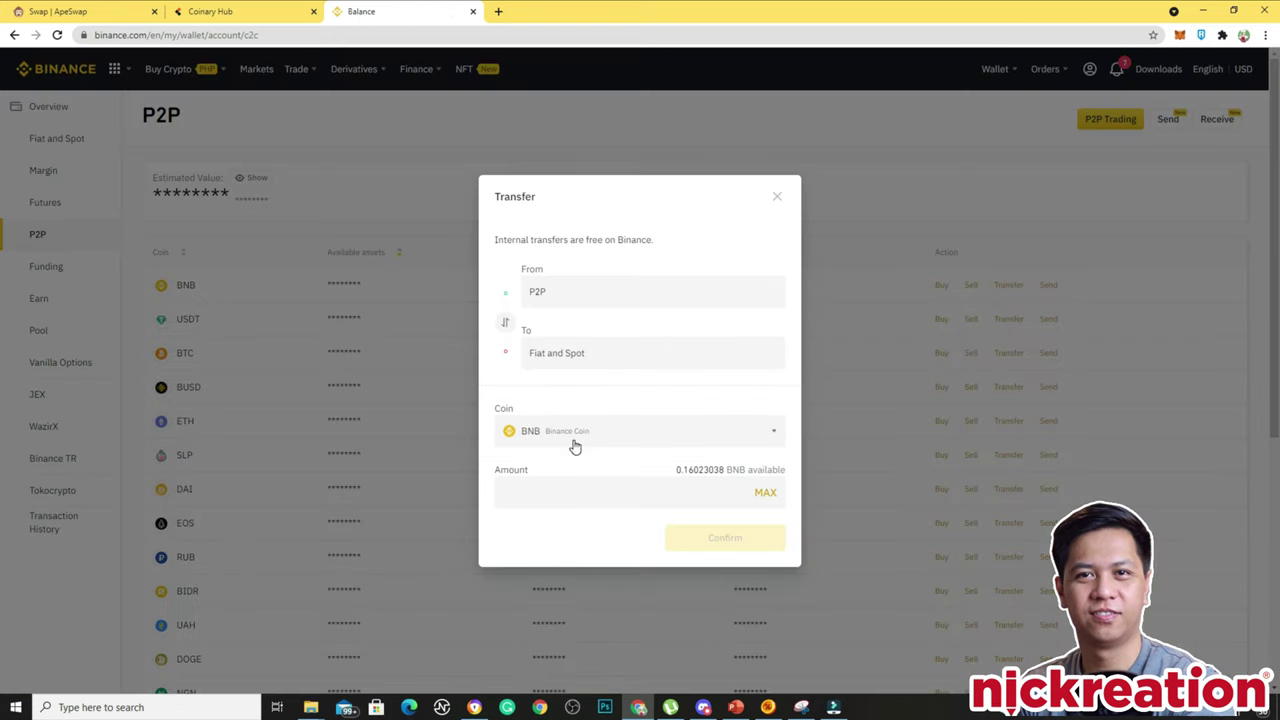
{"action": "left_click", "coordinate": [766, 493]}
{"action": "left_click", "coordinate": [727, 539]}
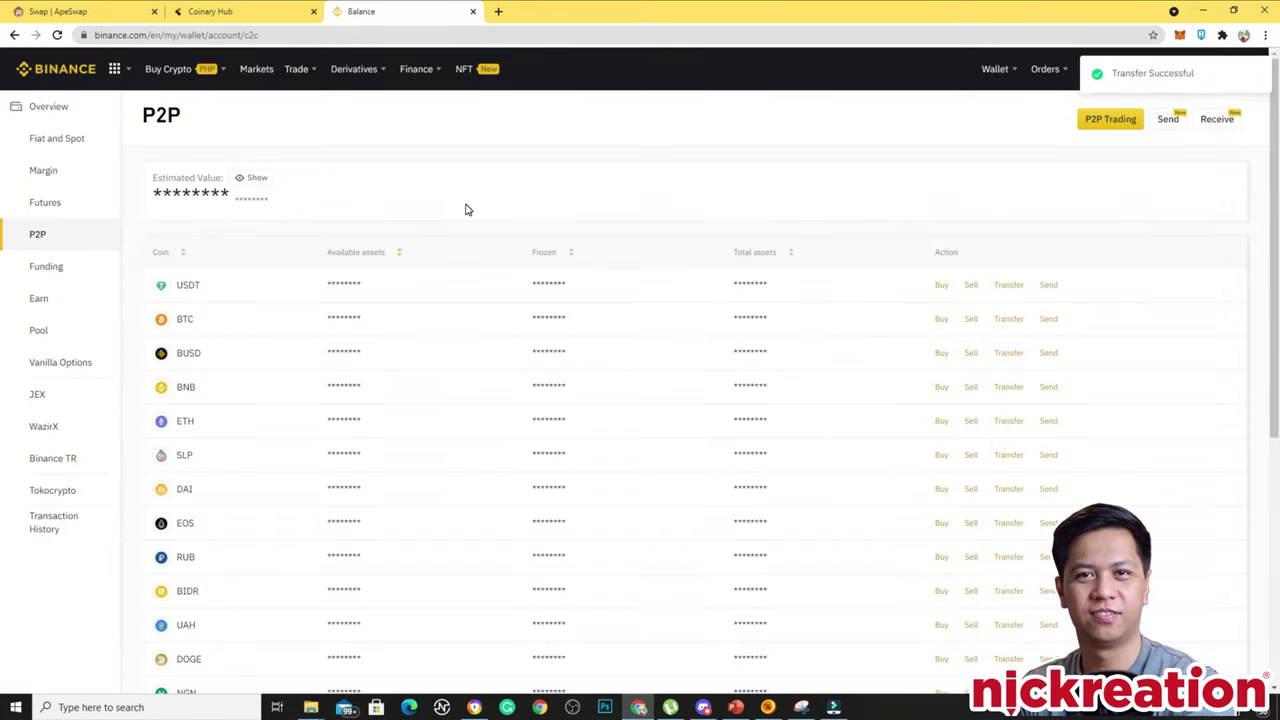
{"action": "mouse_move", "coordinate": [995, 69]}
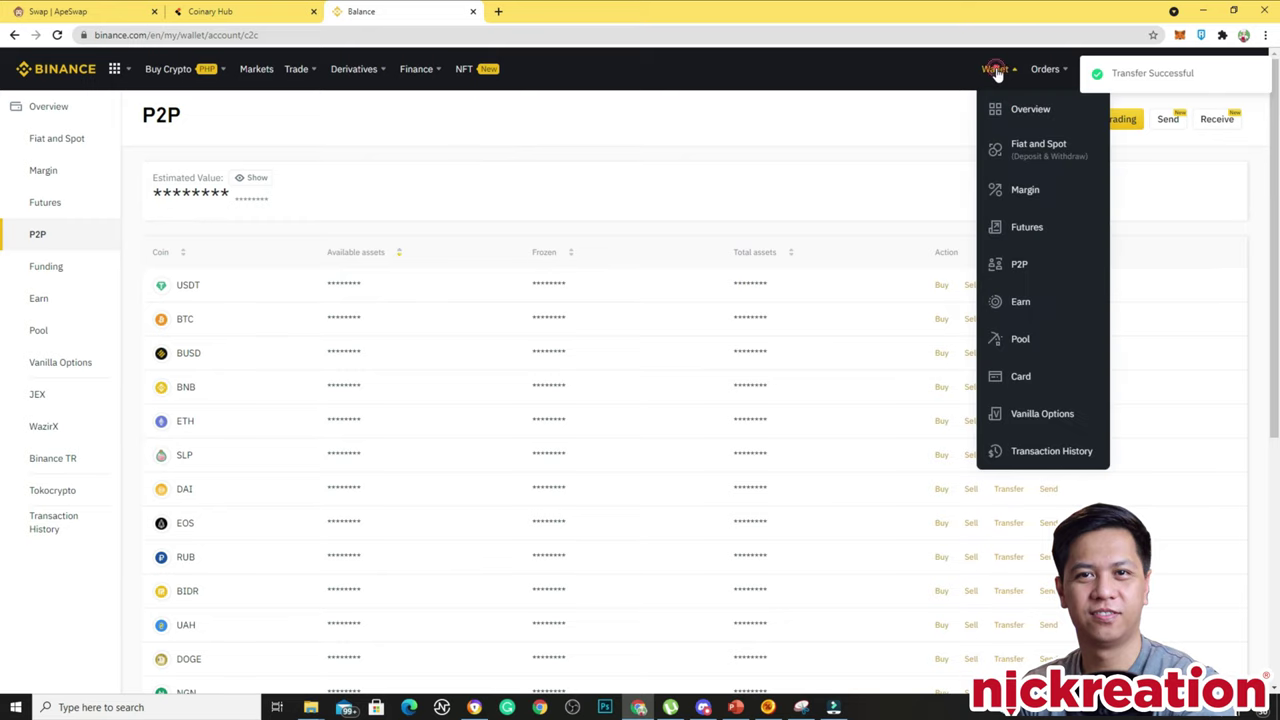
{"action": "left_click", "coordinate": [998, 110]}
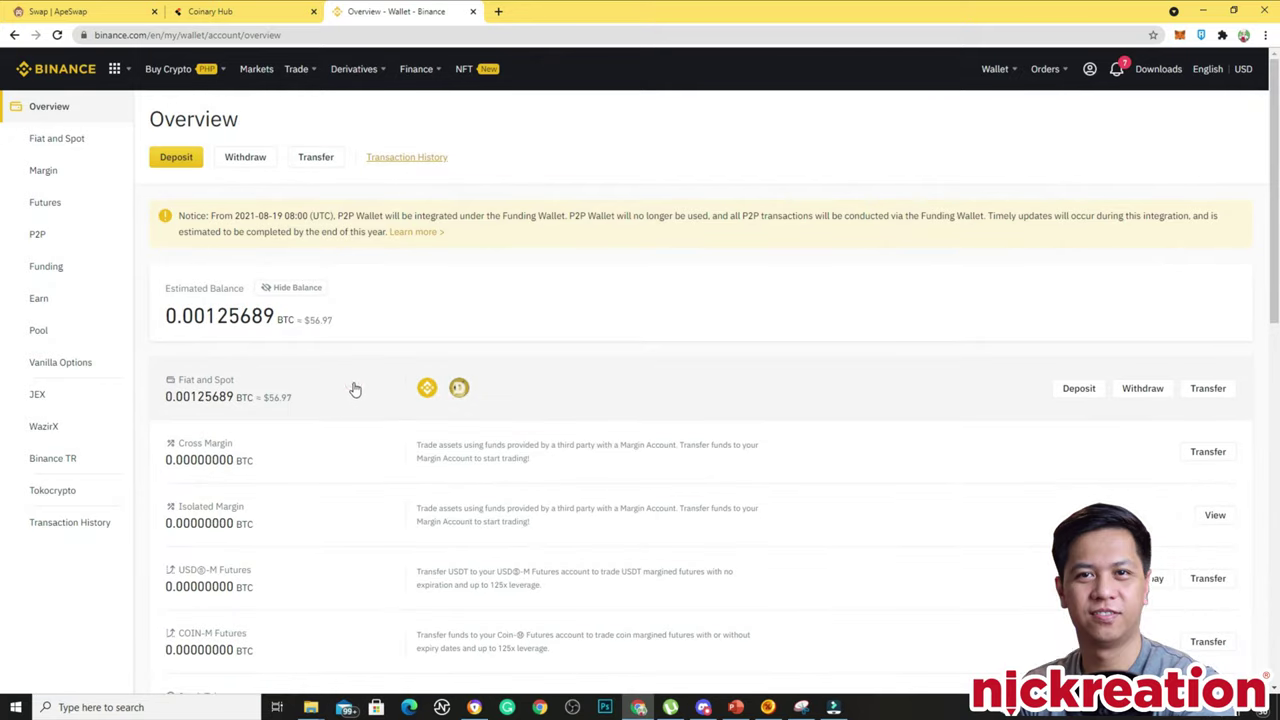
Go to the Fiat and Spot balances and start a BNB withdrawal.
{"action": "left_click", "coordinate": [354, 389]}
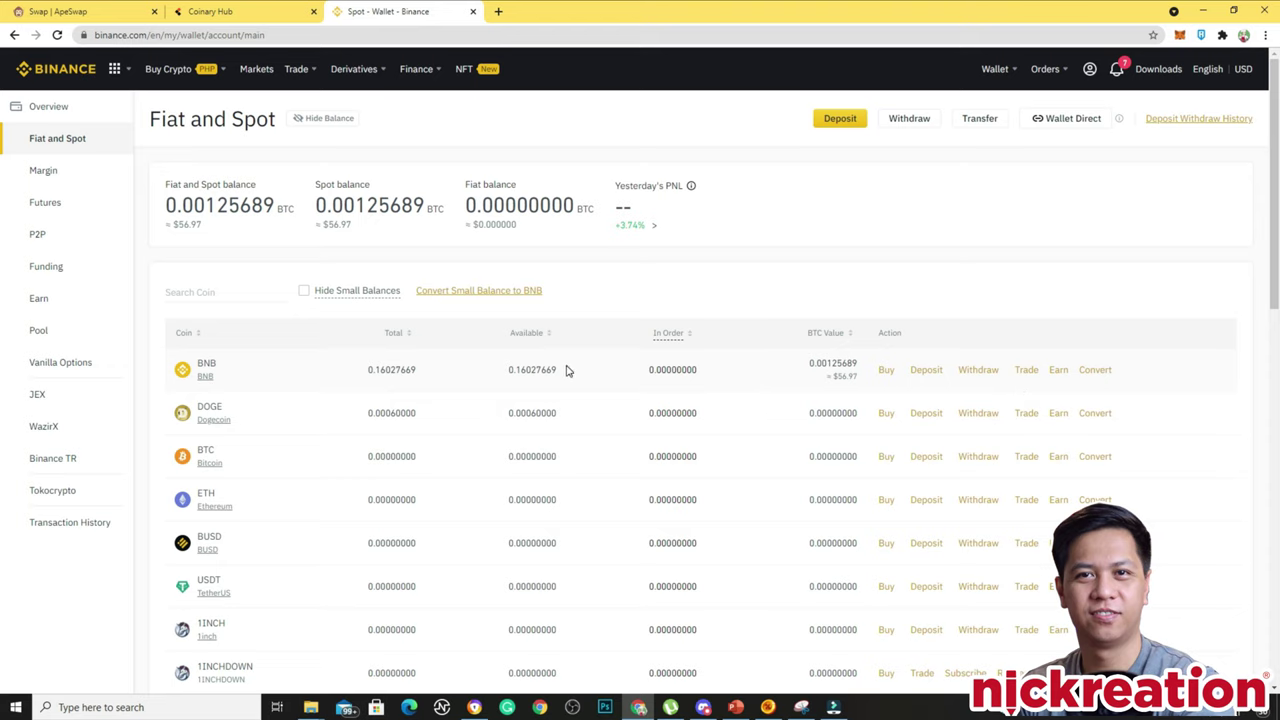
{"action": "left_click", "coordinate": [980, 370]}
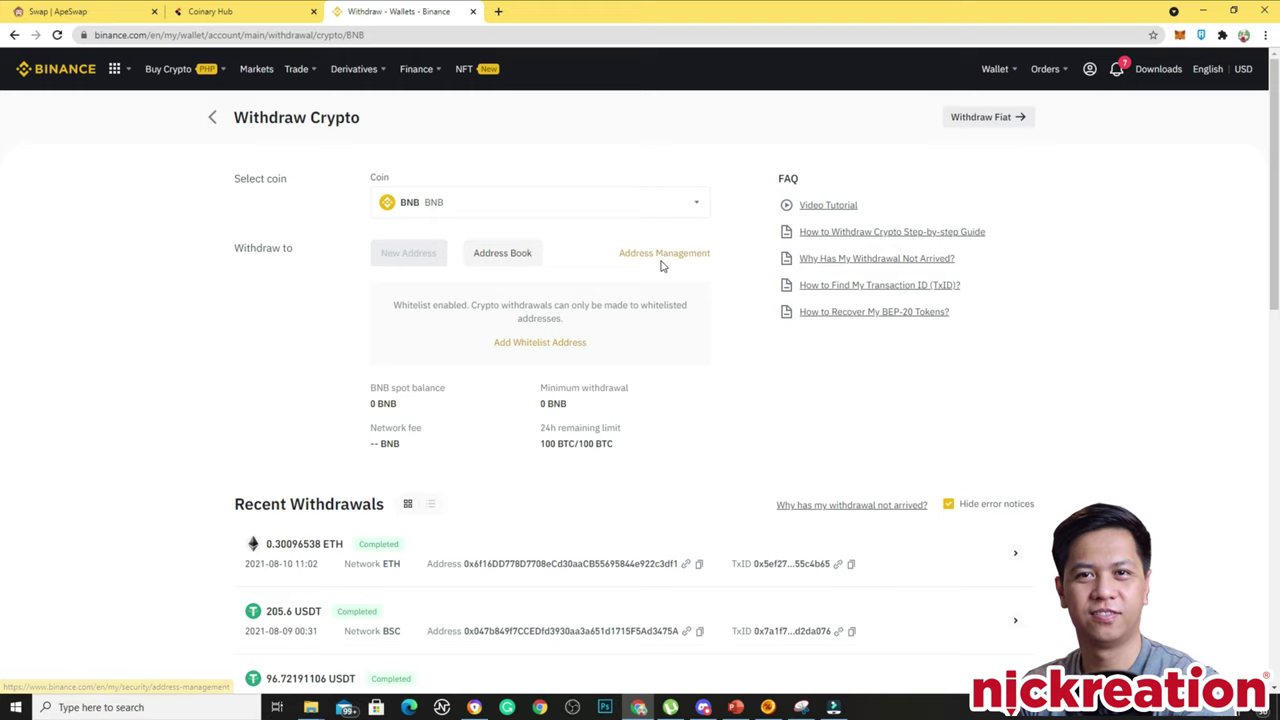
Add a new whitelist withdrawal address labelled 'BNB ApeSwap'.
{"action": "left_click", "coordinate": [540, 343]}
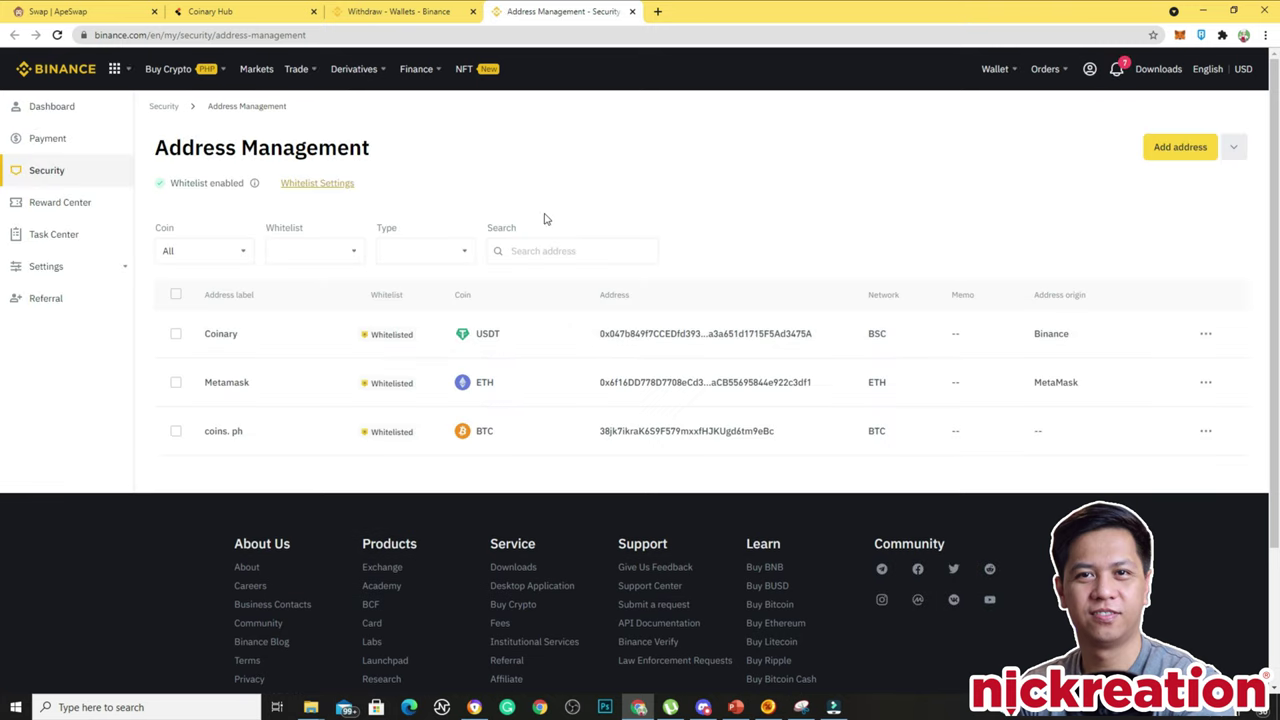
{"action": "left_click", "coordinate": [1180, 145]}
{"action": "left_click", "coordinate": [542, 228]}
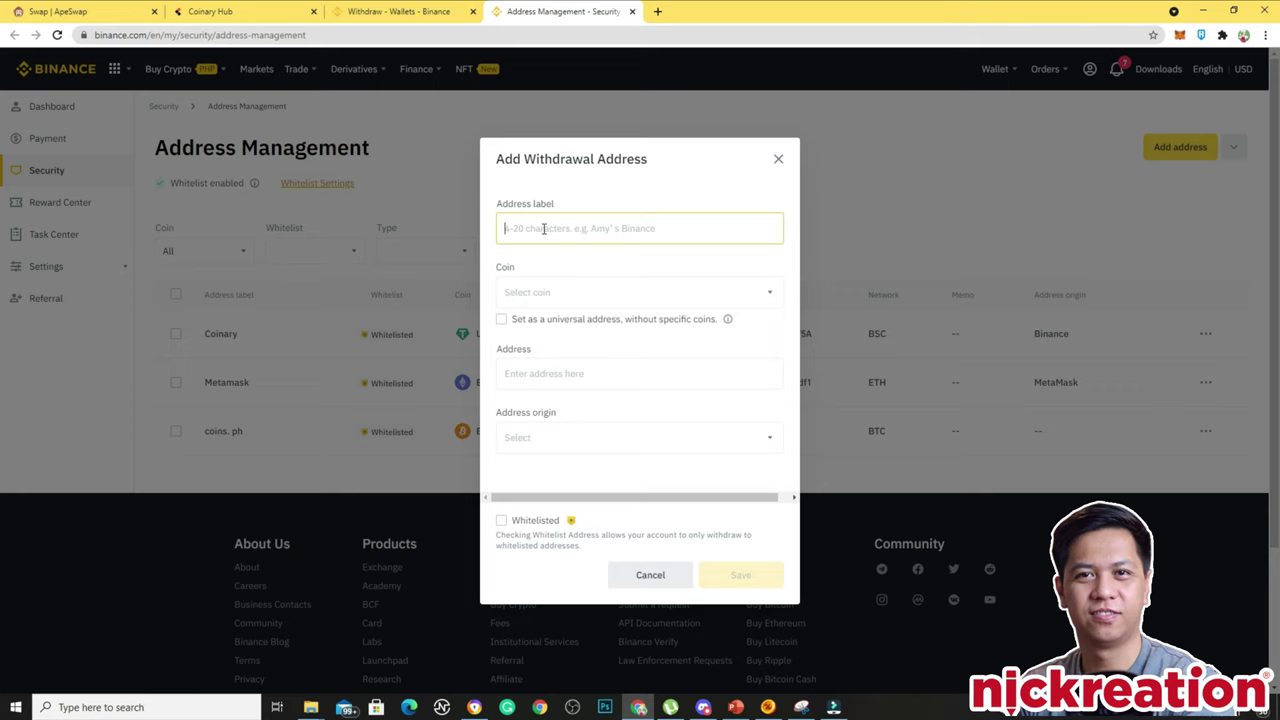
{"action": "type", "text": "BNB"}
{"action": "type", "text": "ApeSwap"}
Choose BNB as the new address's coin, then bring up the ApeSwap swap page.
{"action": "left_click", "coordinate": [620, 290]}
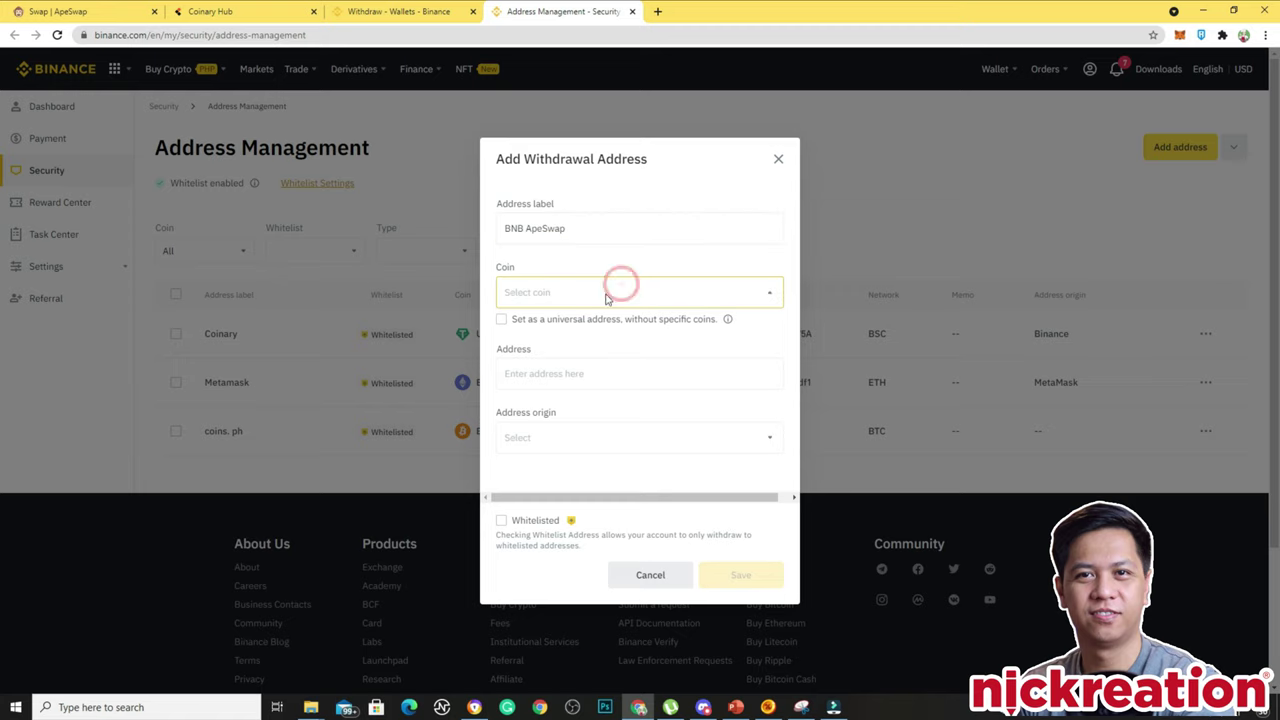
{"action": "left_click", "coordinate": [626, 267]}
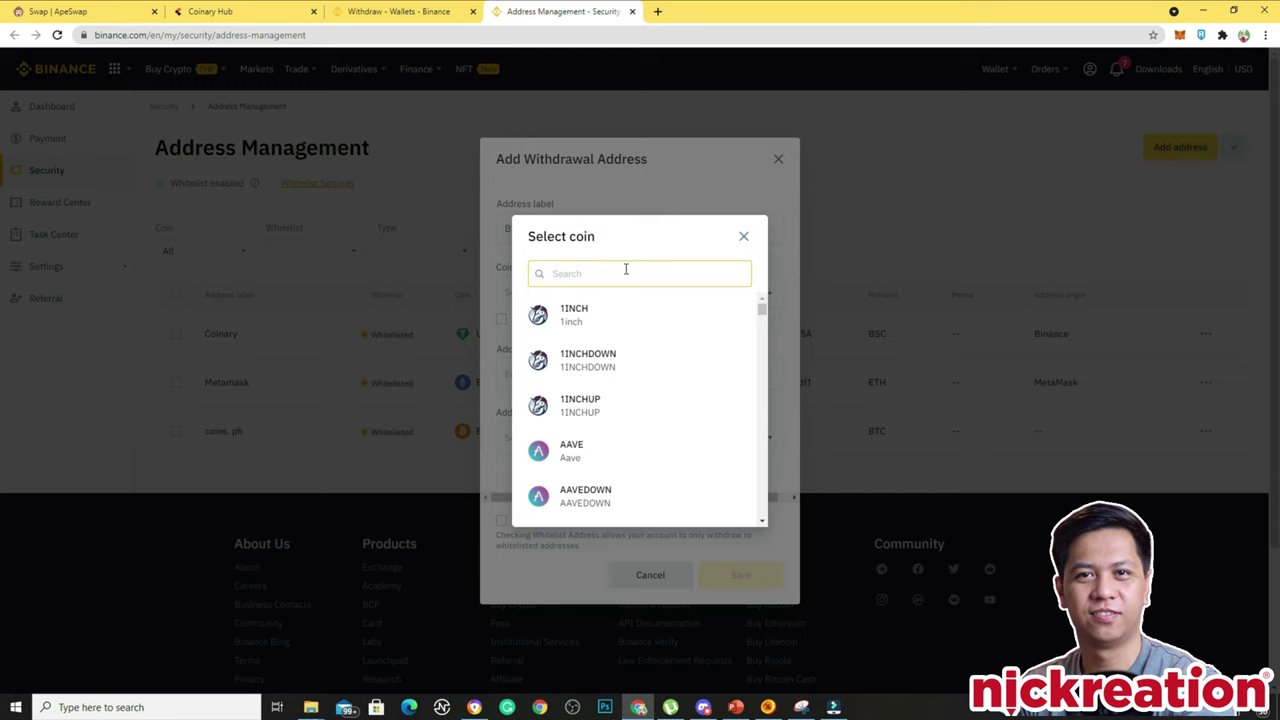
{"action": "type", "text": "bnb"}
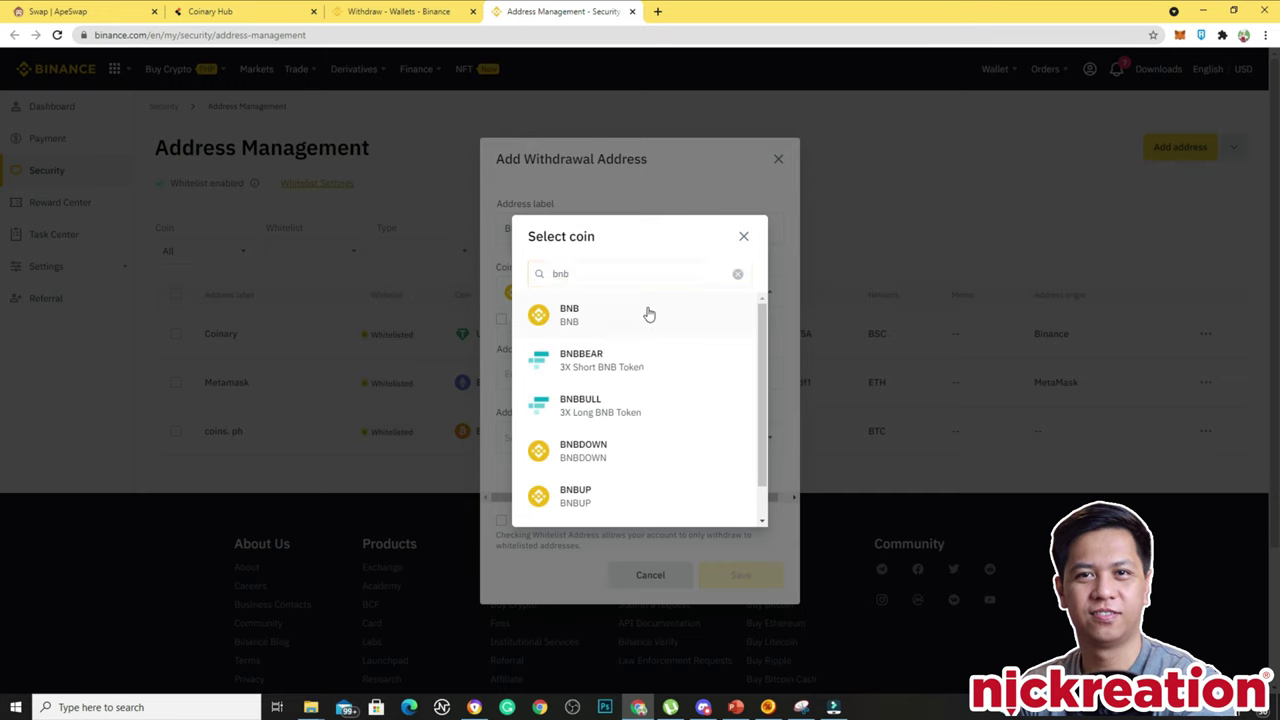
{"action": "left_click", "coordinate": [648, 314]}
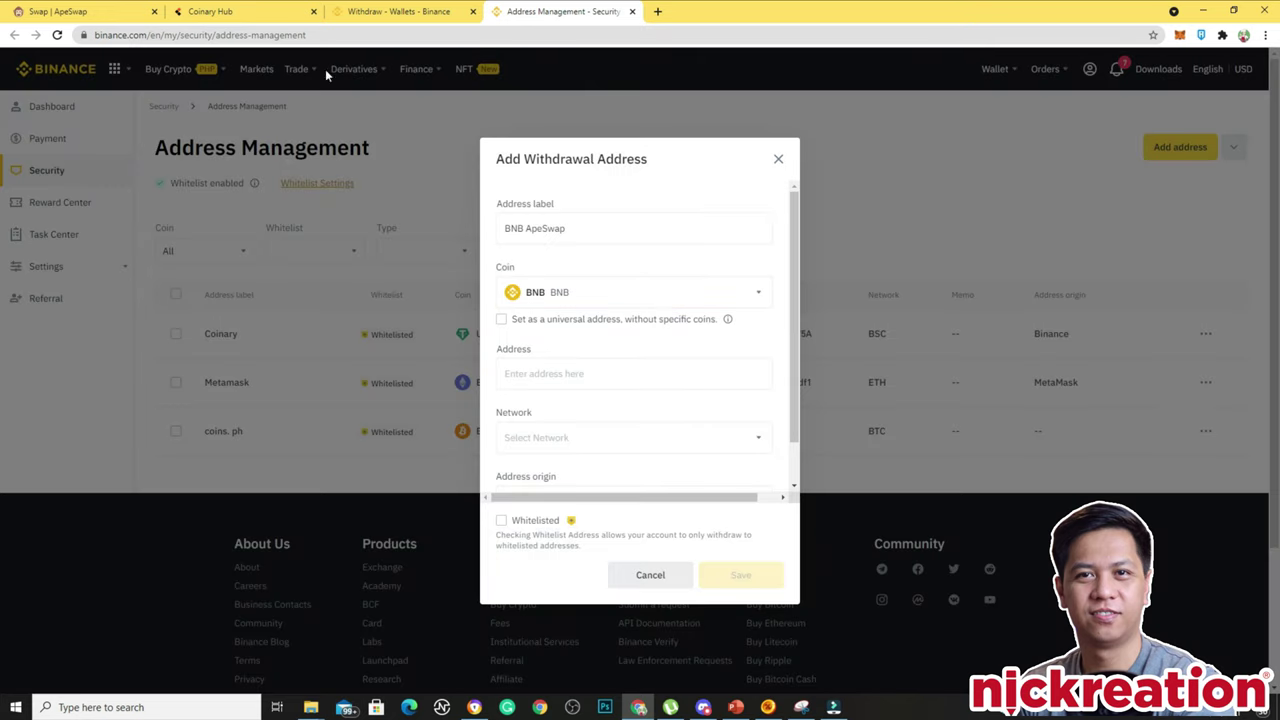
{"action": "left_click", "coordinate": [82, 12]}
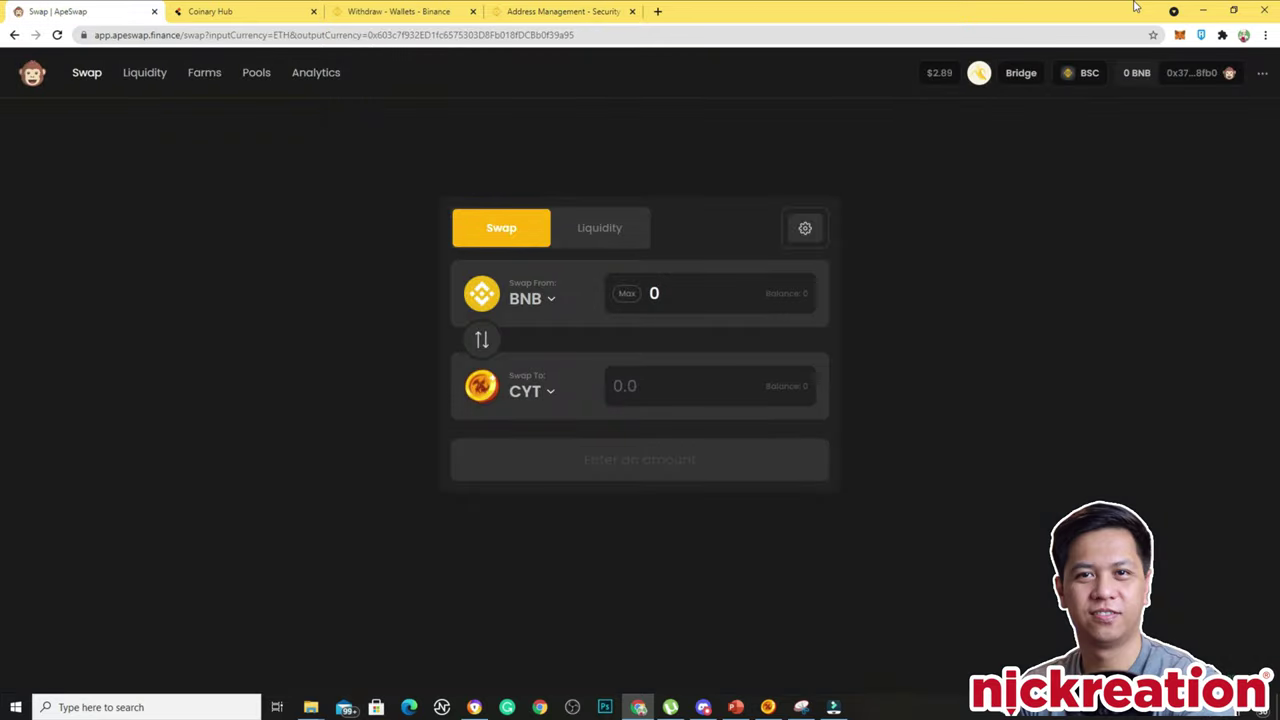
In MetaMask, keep Binance Smart Chain Mainnet and switch to the Dragonary account.
{"action": "left_click", "coordinate": [1178, 38]}
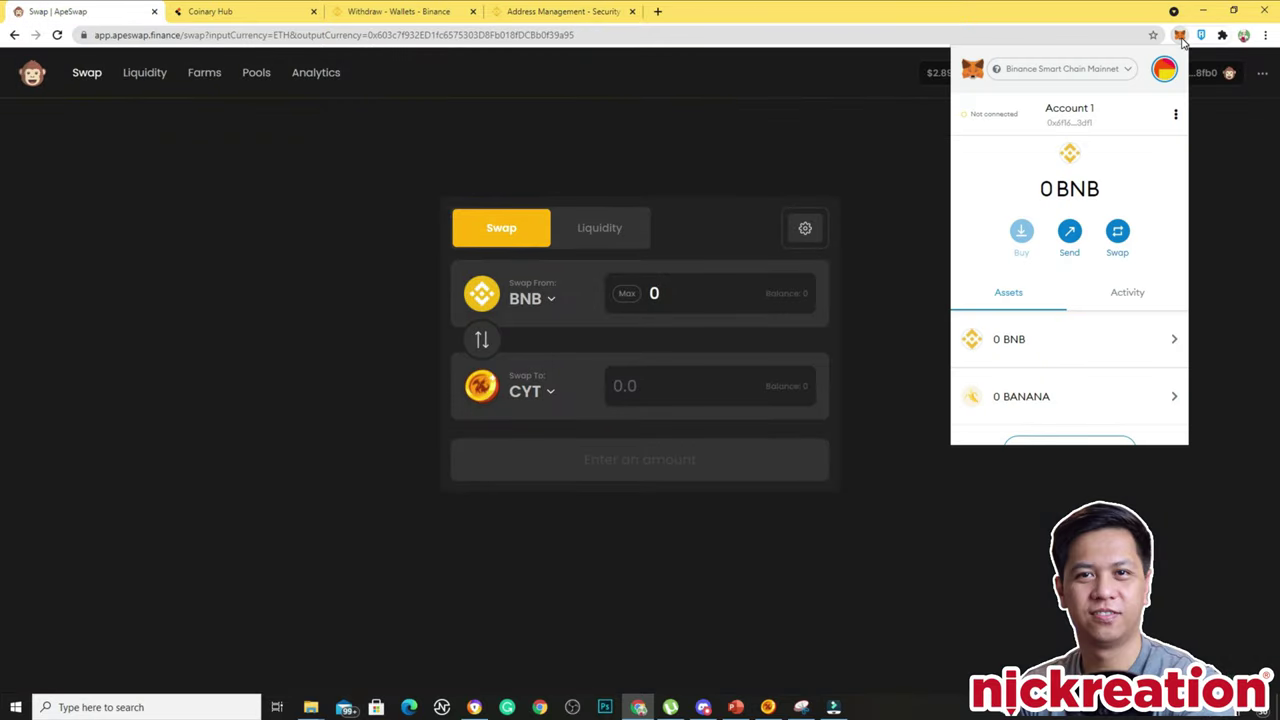
{"action": "left_click", "coordinate": [1078, 72]}
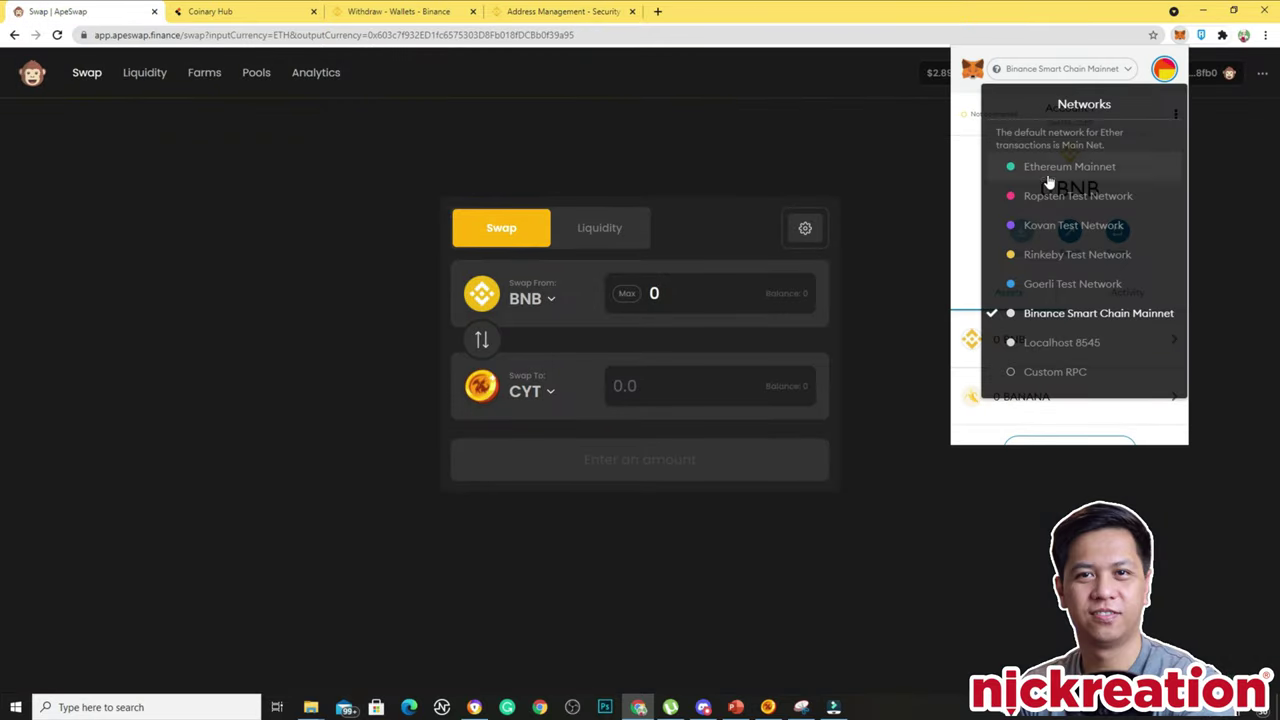
{"action": "left_click", "coordinate": [1046, 318]}
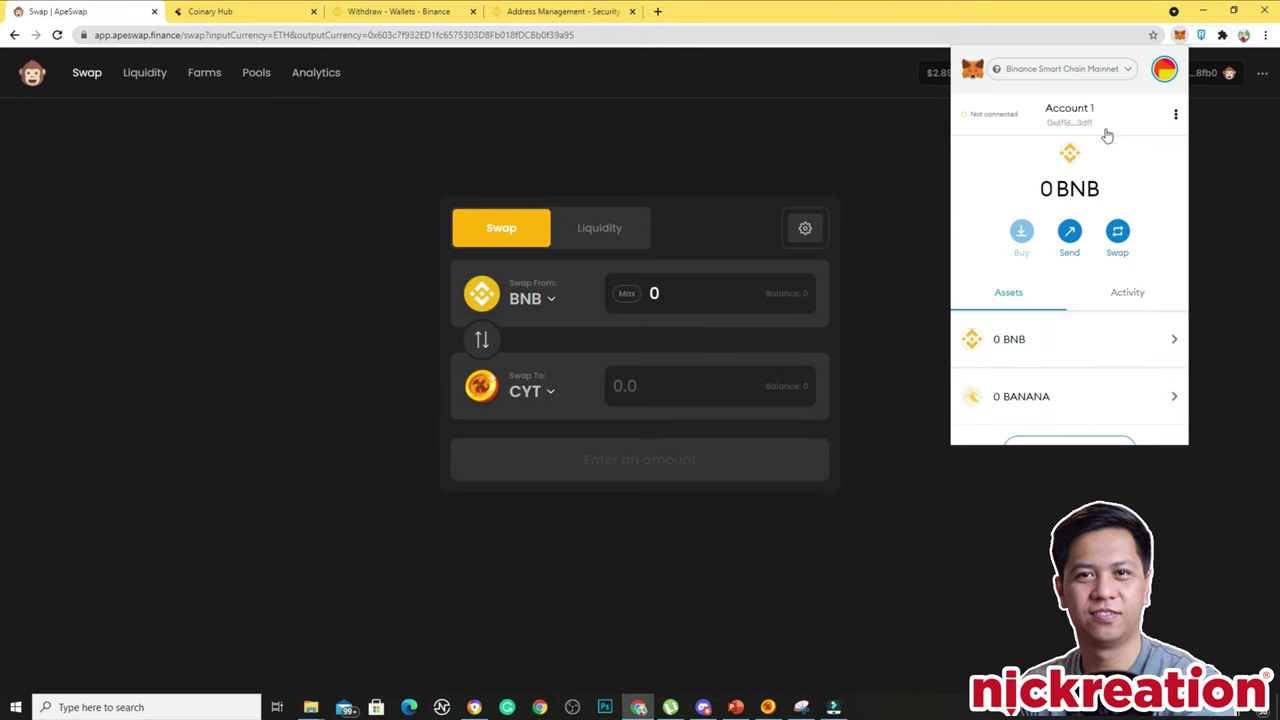
{"action": "left_click", "coordinate": [1164, 69]}
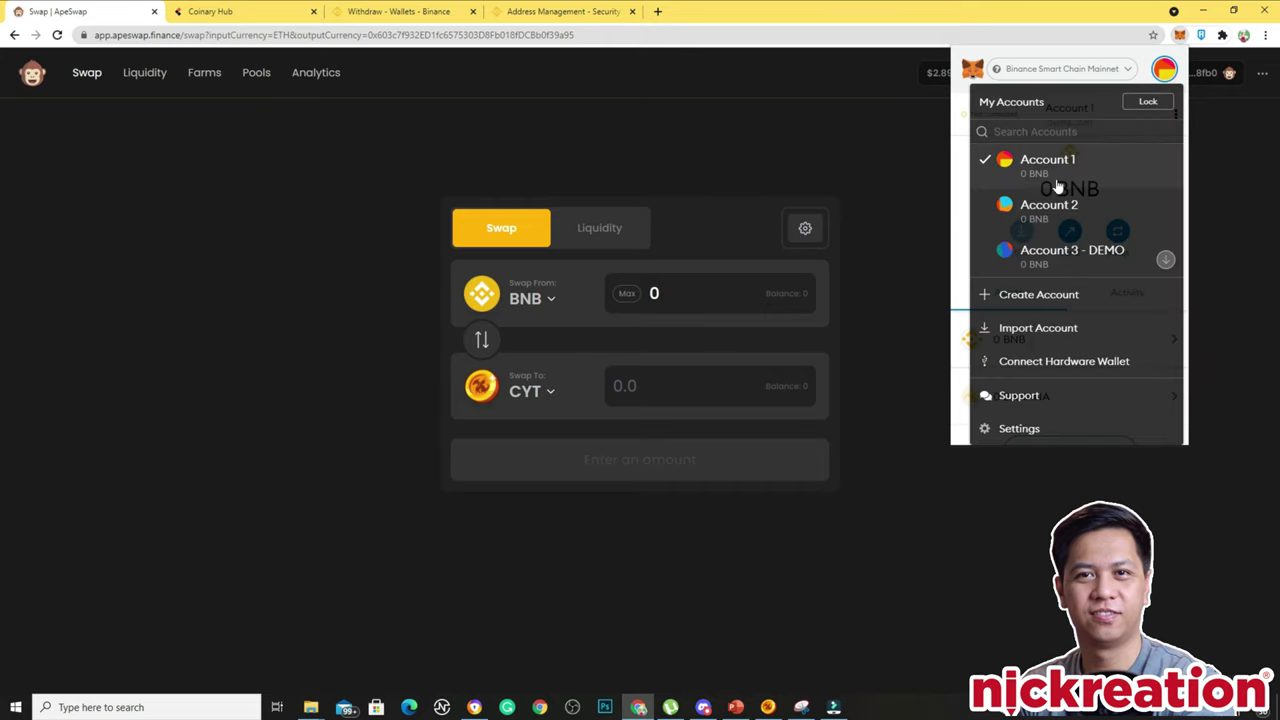
{"action": "scroll", "coordinate": [1050, 195], "scroll_direction": "down", "scroll_amount": 2}
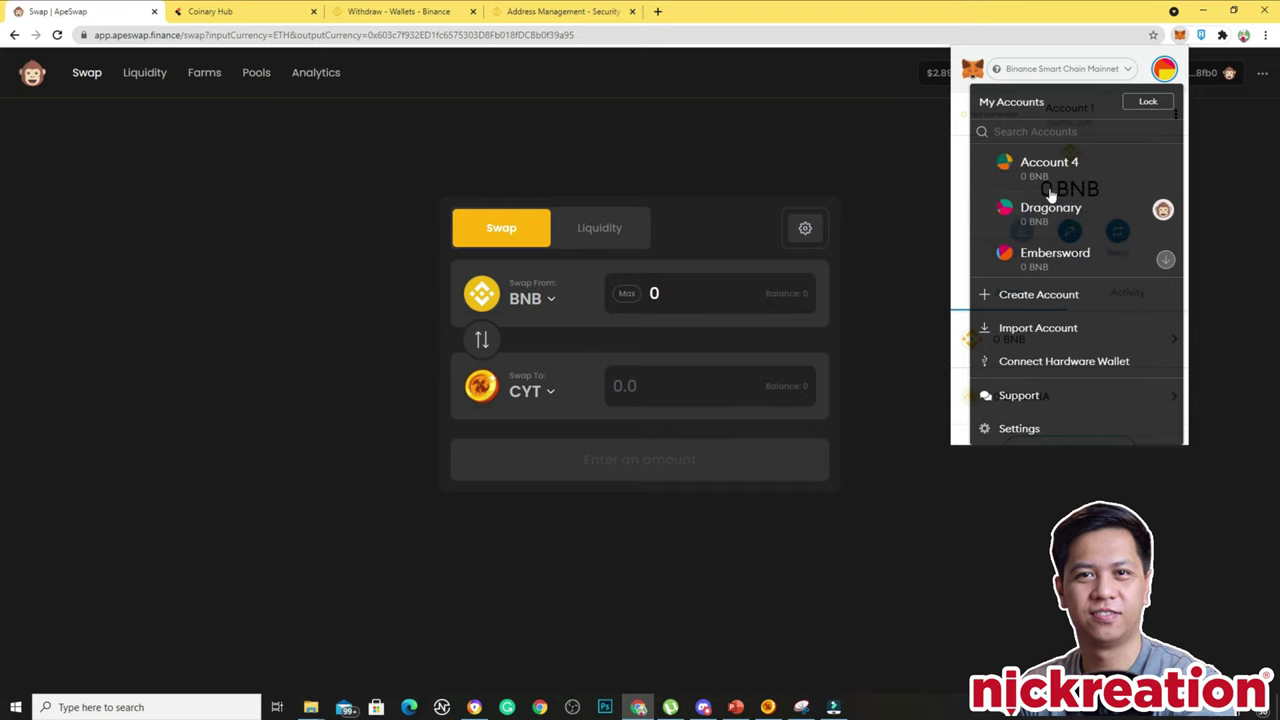
{"action": "left_click", "coordinate": [1050, 208]}
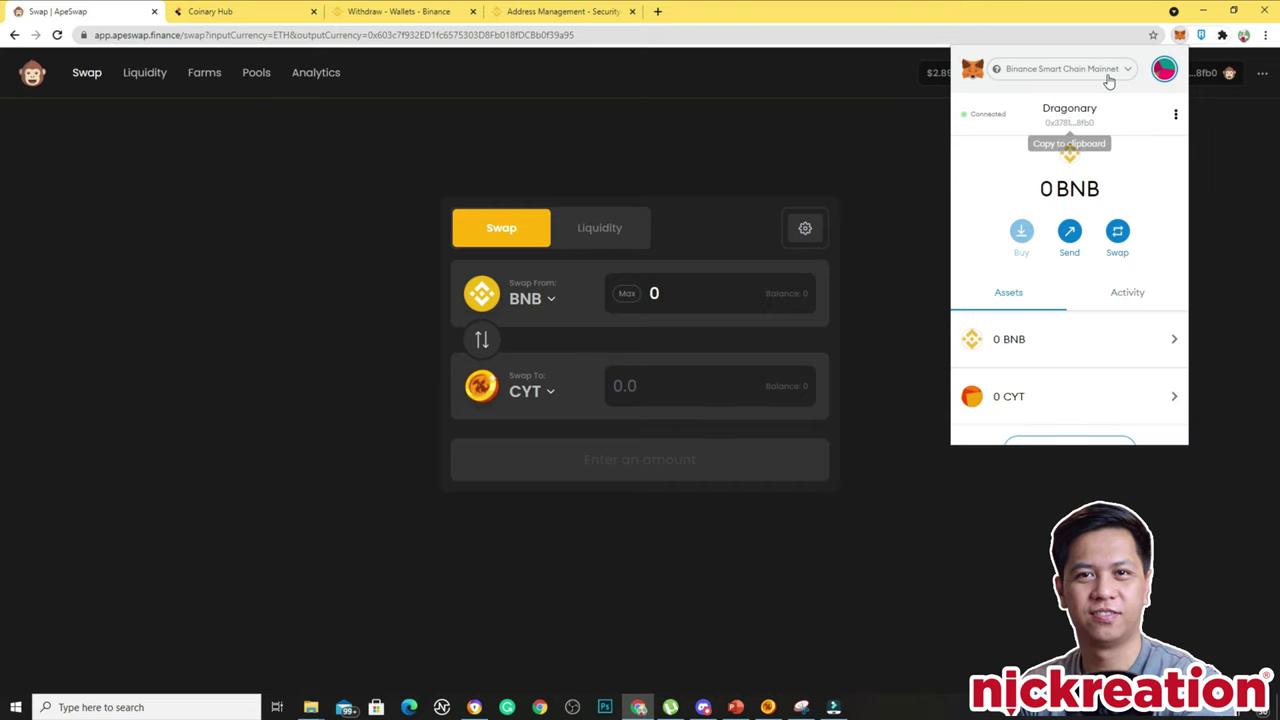
Confirm Dragonary on Binance Smart Chain Mainnet and copy its wallet address.
{"action": "left_click", "coordinate": [1160, 71]}
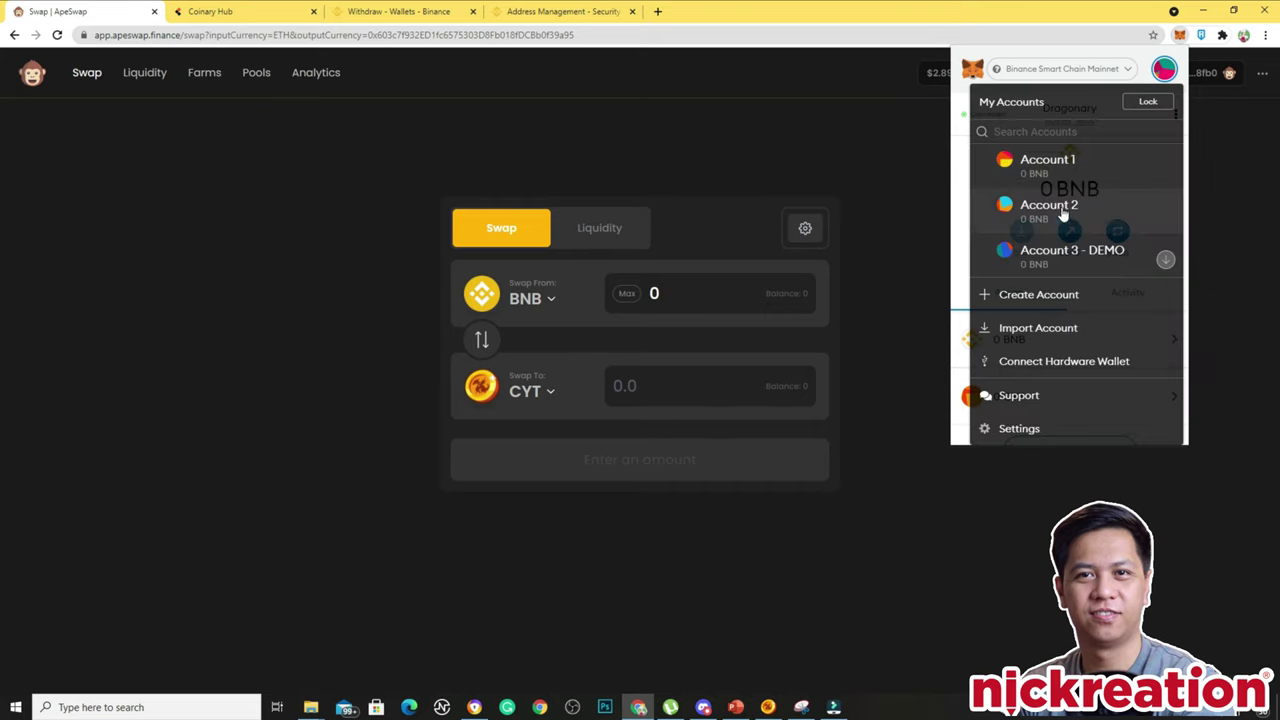
{"action": "scroll", "coordinate": [1088, 190], "scroll_direction": "down", "scroll_amount": 2}
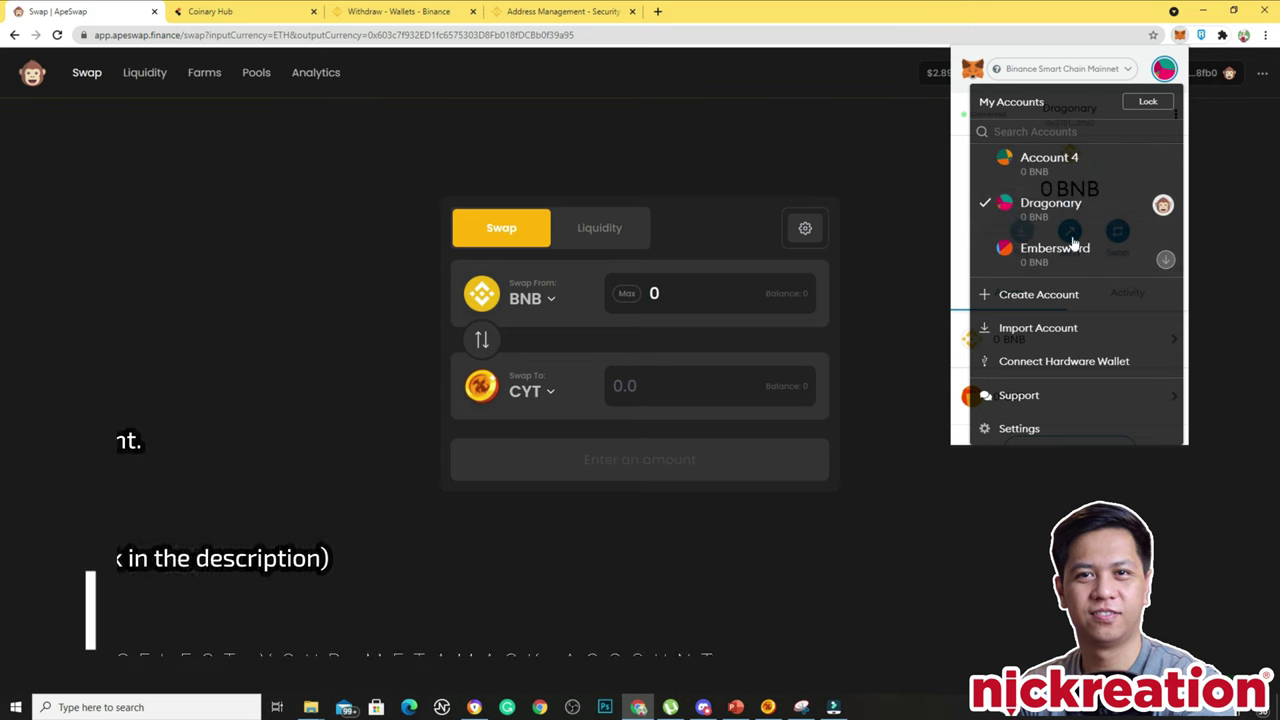
{"action": "left_click", "coordinate": [1065, 207]}
{"action": "left_click", "coordinate": [1094, 68]}
{"action": "left_click", "coordinate": [1060, 313]}
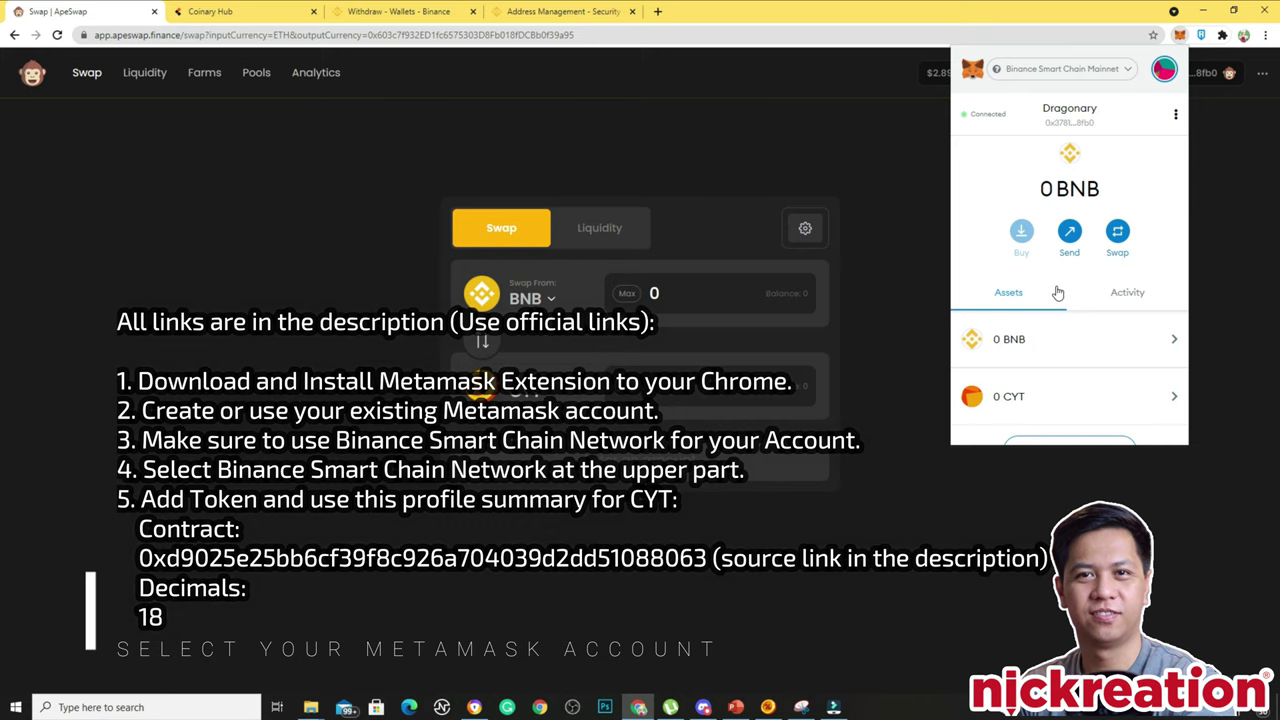
{"action": "scroll", "coordinate": [1058, 293], "scroll_direction": "down", "scroll_amount": 1}
{"action": "scroll", "coordinate": [1058, 290], "scroll_direction": "up", "scroll_amount": 1}
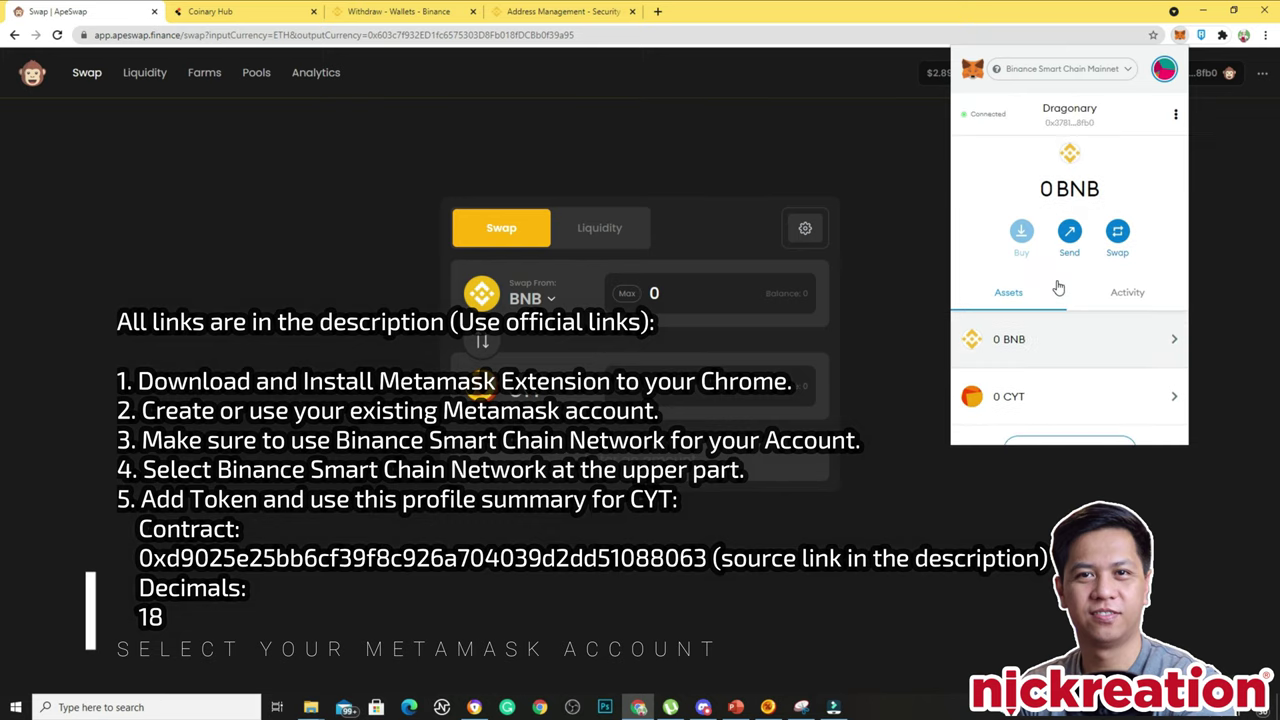
{"action": "left_click", "coordinate": [1068, 121]}
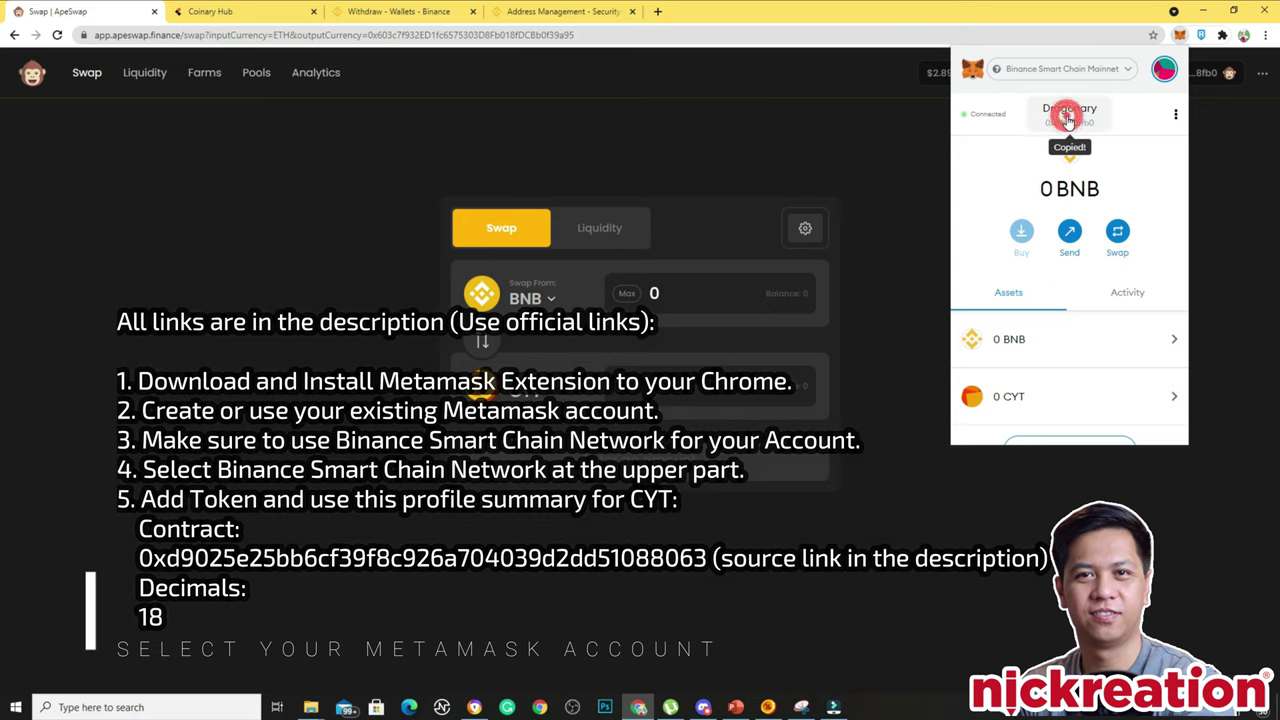
Paste the copied MetaMask address and set the network to BSC (Binance Smart Chain).
{"action": "left_click", "coordinate": [495, 12]}
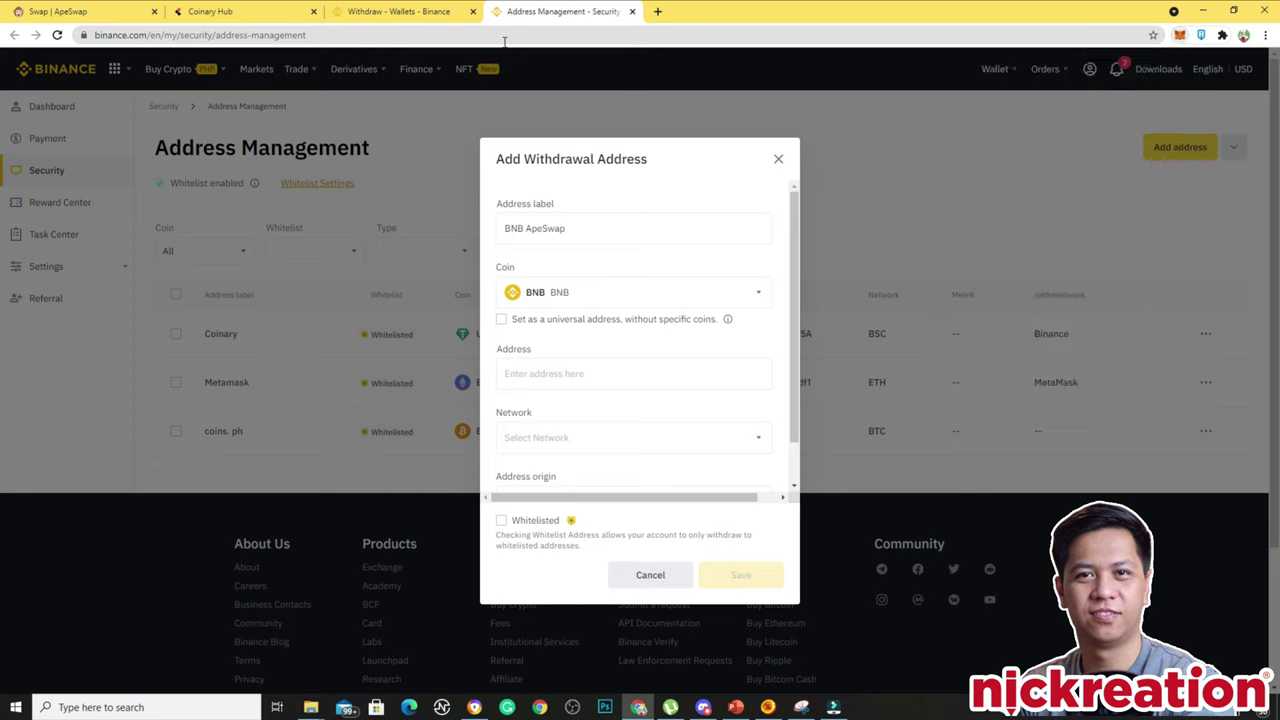
{"action": "left_click", "coordinate": [545, 373]}
{"action": "key", "text": "ctrl+v"}
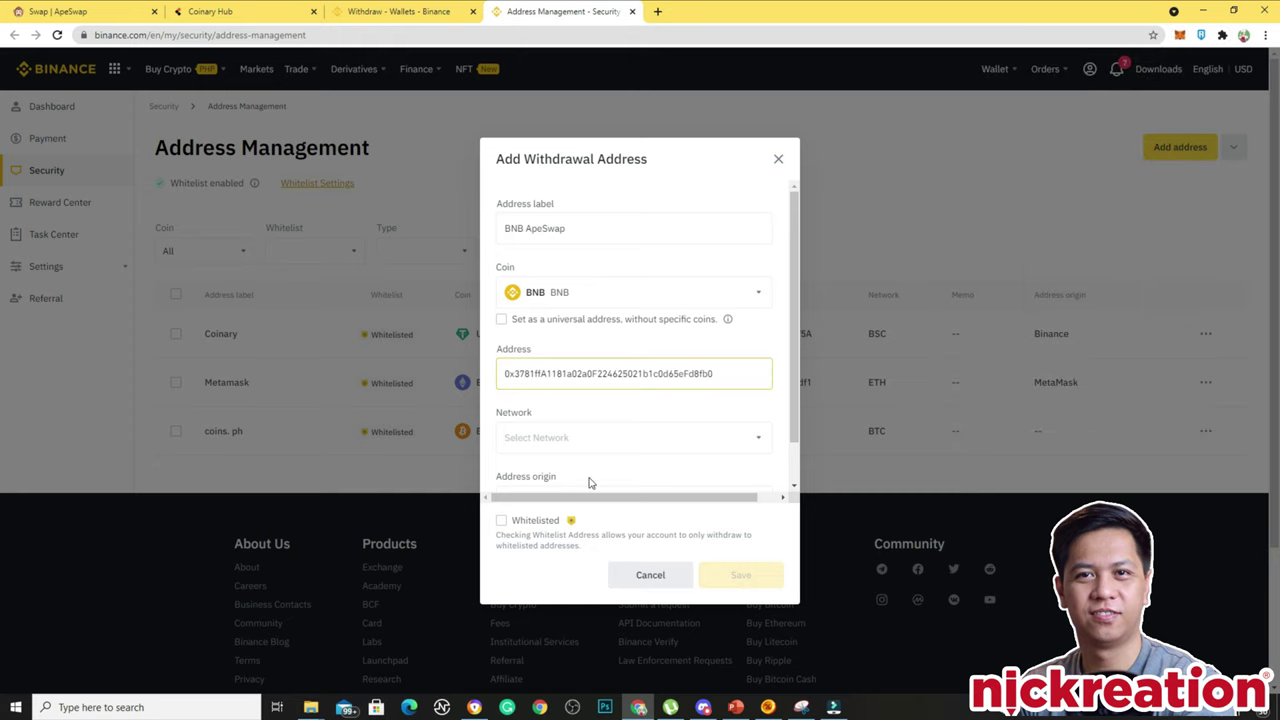
{"action": "left_click", "coordinate": [607, 439]}
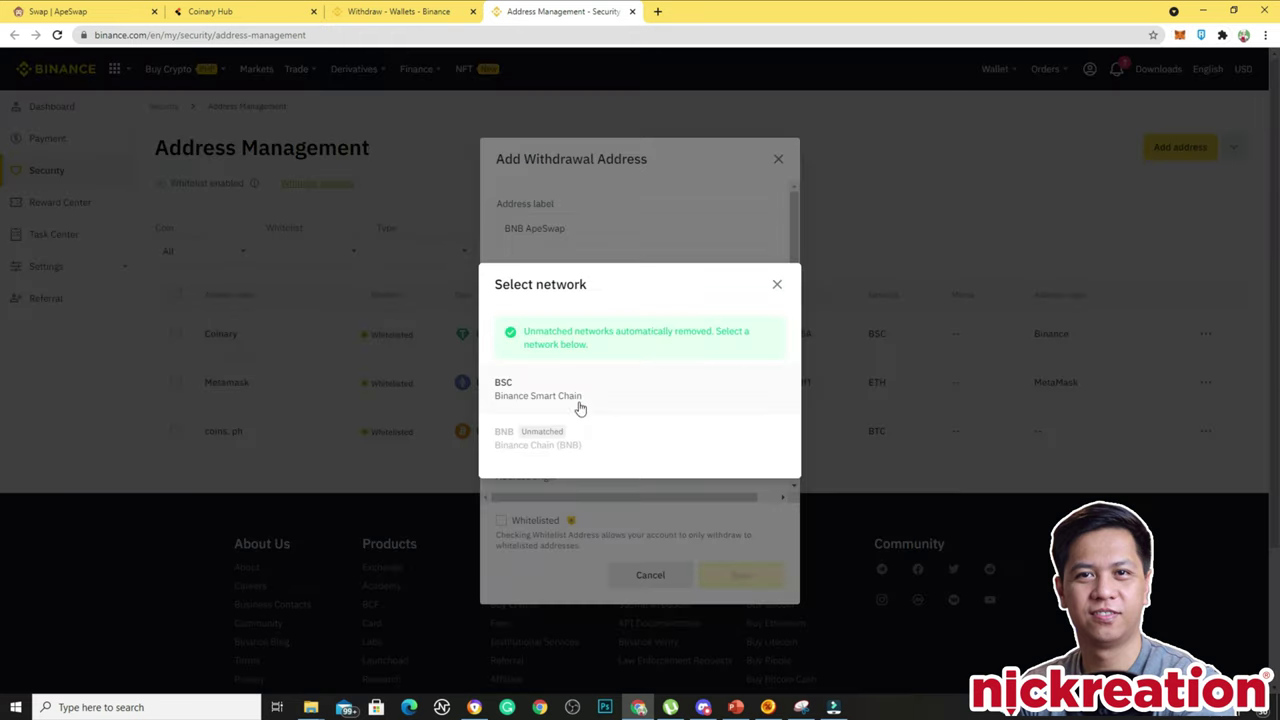
{"action": "left_click", "coordinate": [584, 392]}
Set the address origin to Binance, mark the address whitelisted, and save it.
{"action": "scroll", "coordinate": [714, 336], "scroll_direction": "down", "scroll_amount": 1}
{"action": "left_click", "coordinate": [615, 463]}
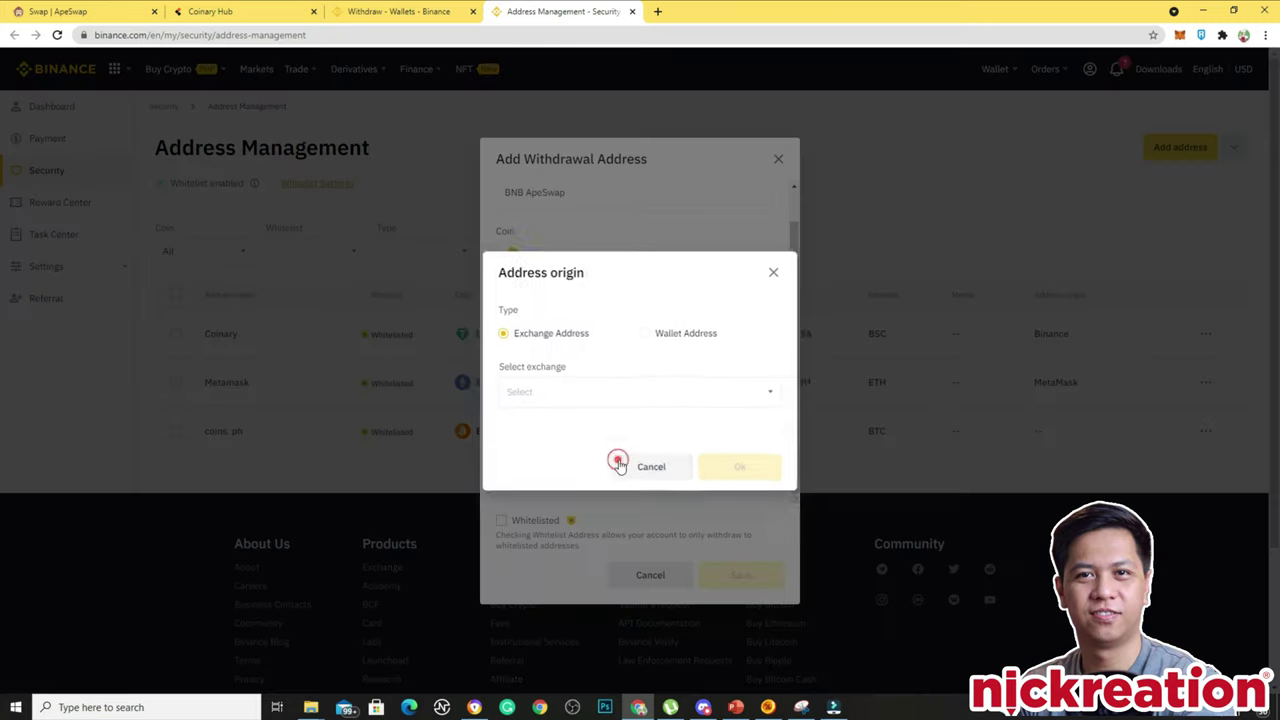
{"action": "left_click", "coordinate": [571, 395]}
{"action": "scroll", "coordinate": [606, 470], "scroll_direction": "down", "scroll_amount": 5}
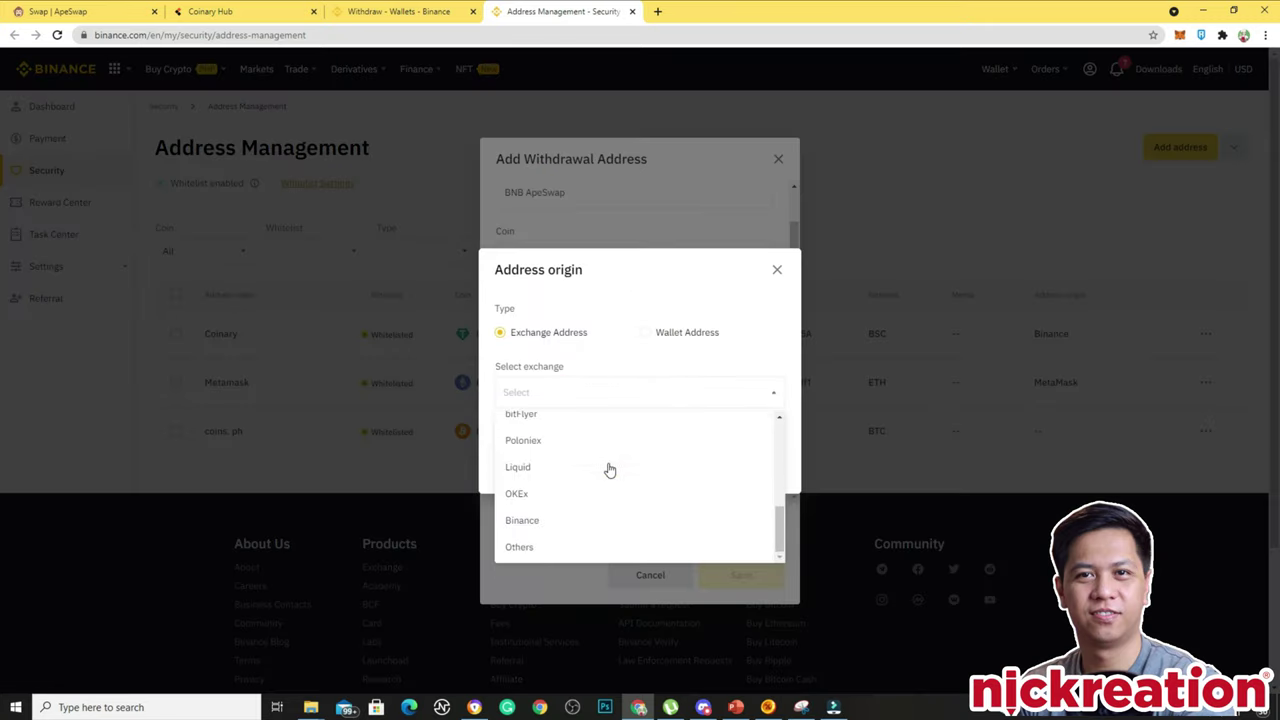
{"action": "left_click", "coordinate": [576, 527]}
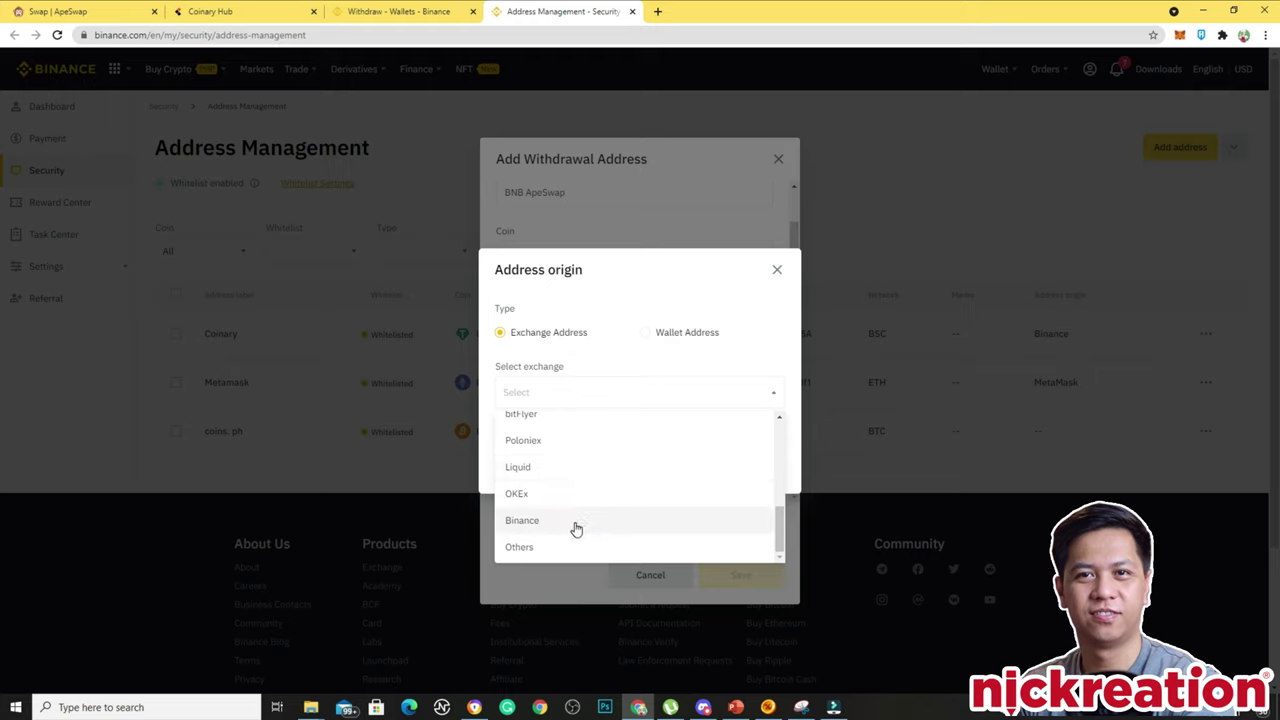
{"action": "left_click", "coordinate": [663, 395]}
{"action": "scroll", "coordinate": [656, 467], "scroll_direction": "up", "scroll_amount": 3}
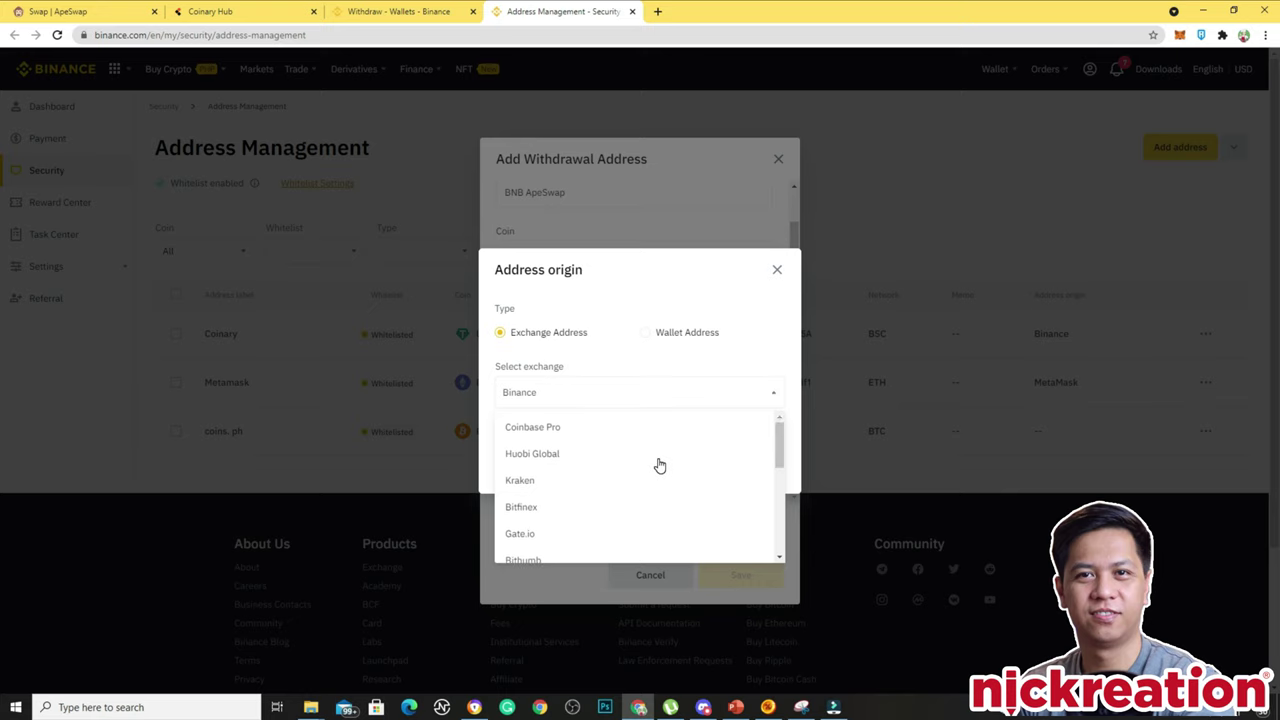
{"action": "scroll", "coordinate": [660, 465], "scroll_direction": "down", "scroll_amount": 3}
{"action": "left_click", "coordinate": [571, 527]}
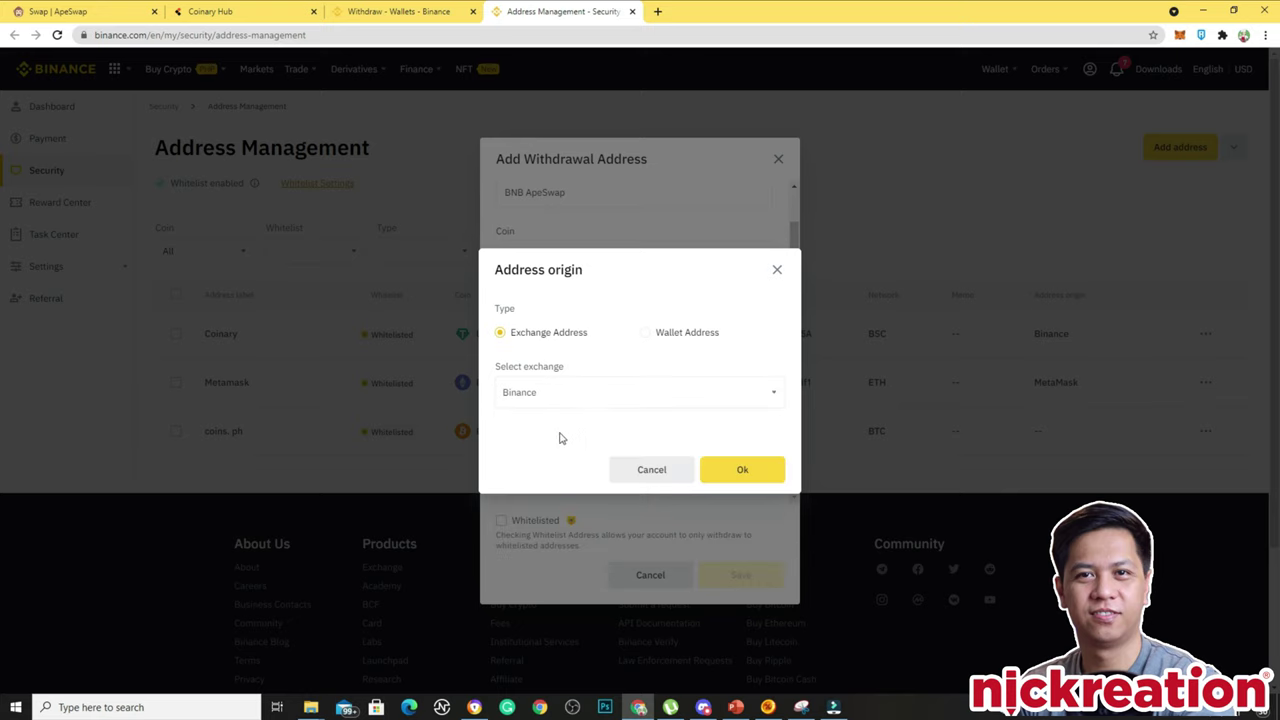
{"action": "left_click", "coordinate": [727, 475]}
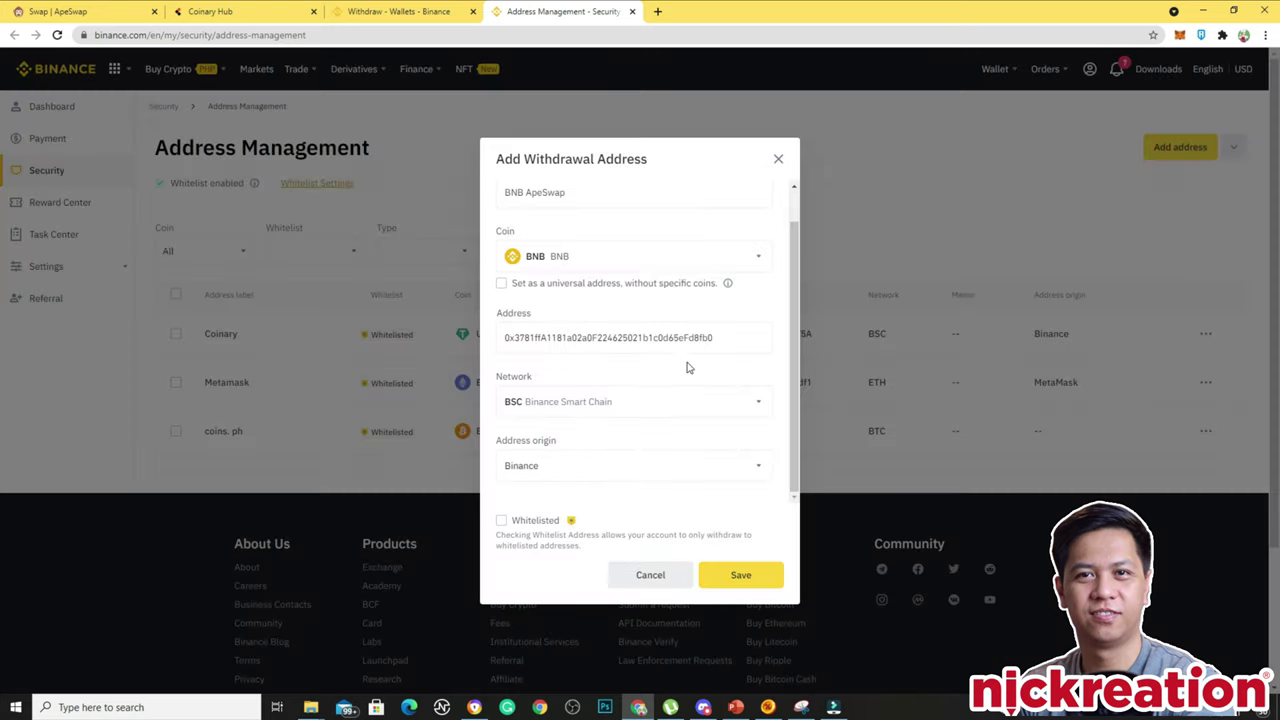
{"action": "left_click", "coordinate": [502, 520]}
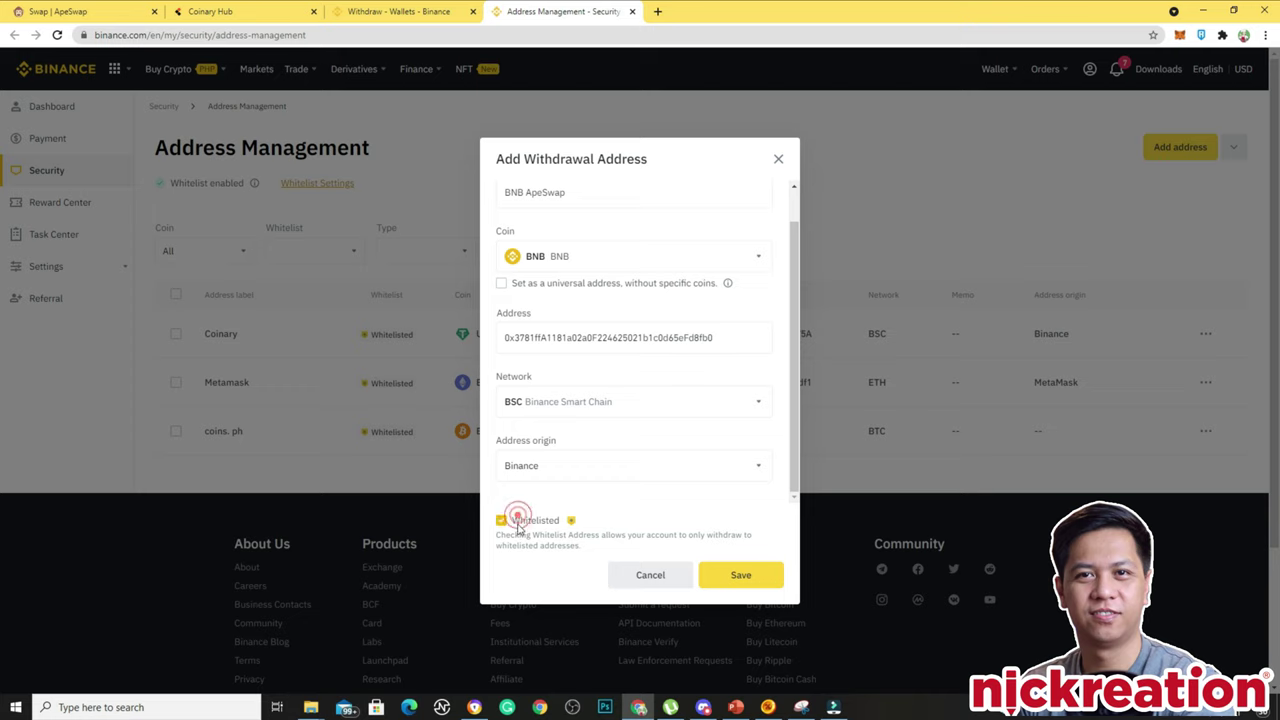
{"action": "left_click", "coordinate": [741, 576]}
Request the e-mail and phone verification codes, then open a new browser tab.
{"action": "left_click", "coordinate": [760, 316]}
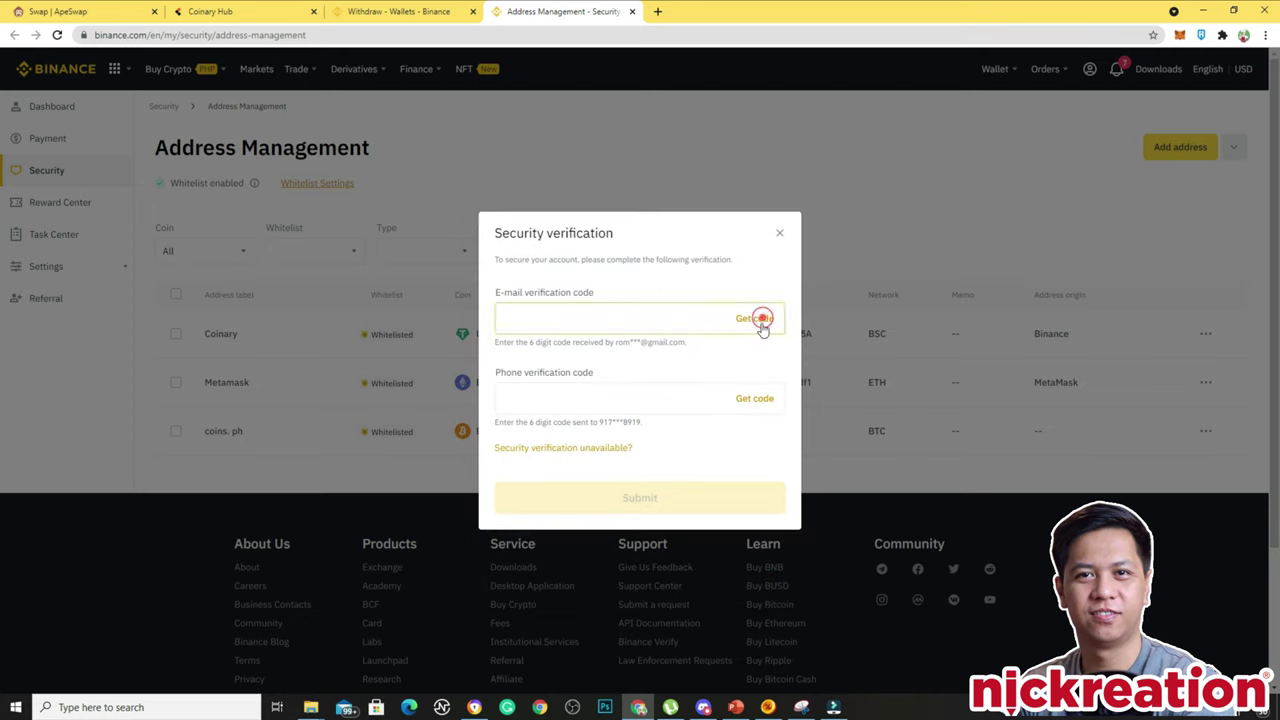
{"action": "left_click", "coordinate": [758, 399]}
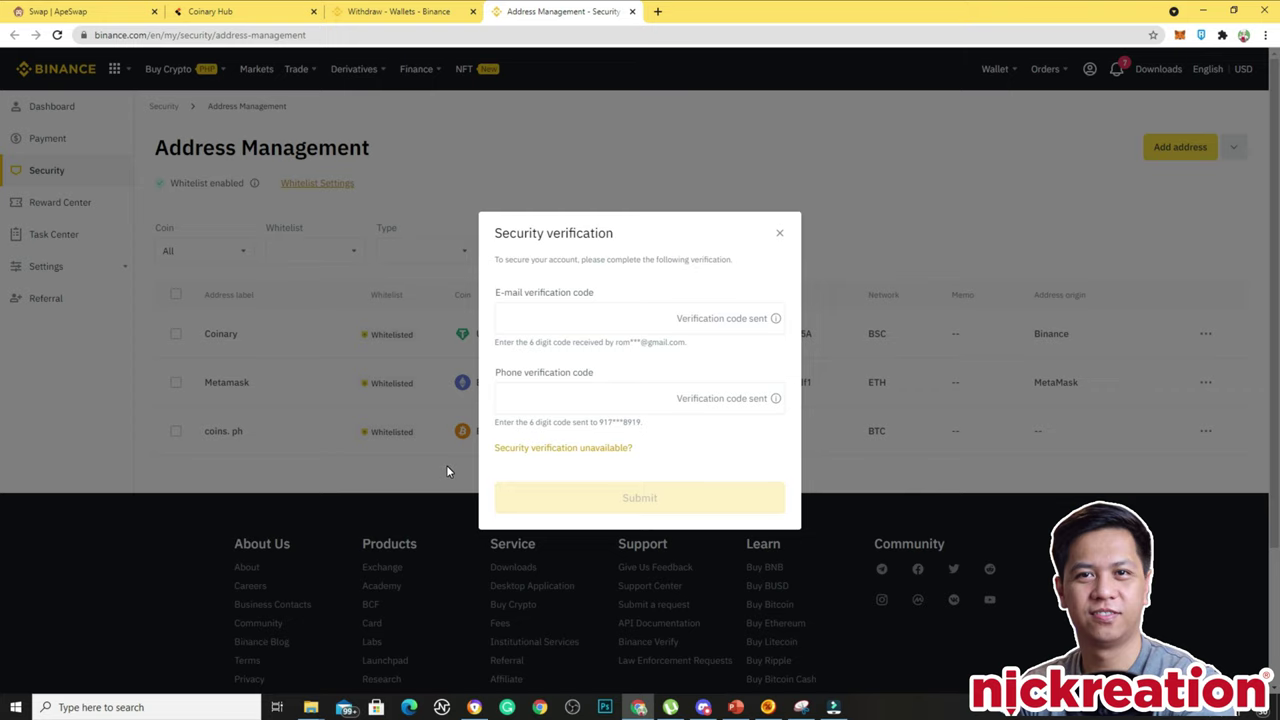
{"action": "left_click", "coordinate": [658, 11]}
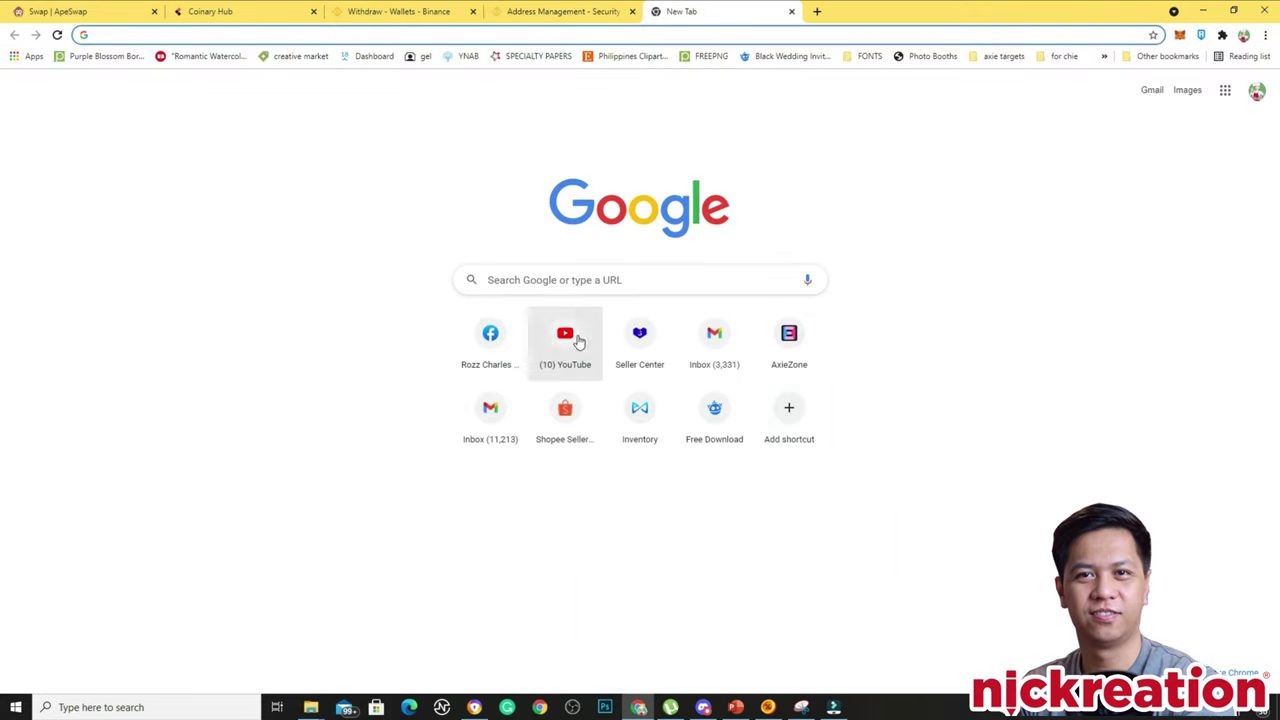
In Gmail's second account, open Binance's newest whitelist address change e-mail, then return to Binance.
{"action": "left_click", "coordinate": [713, 345]}
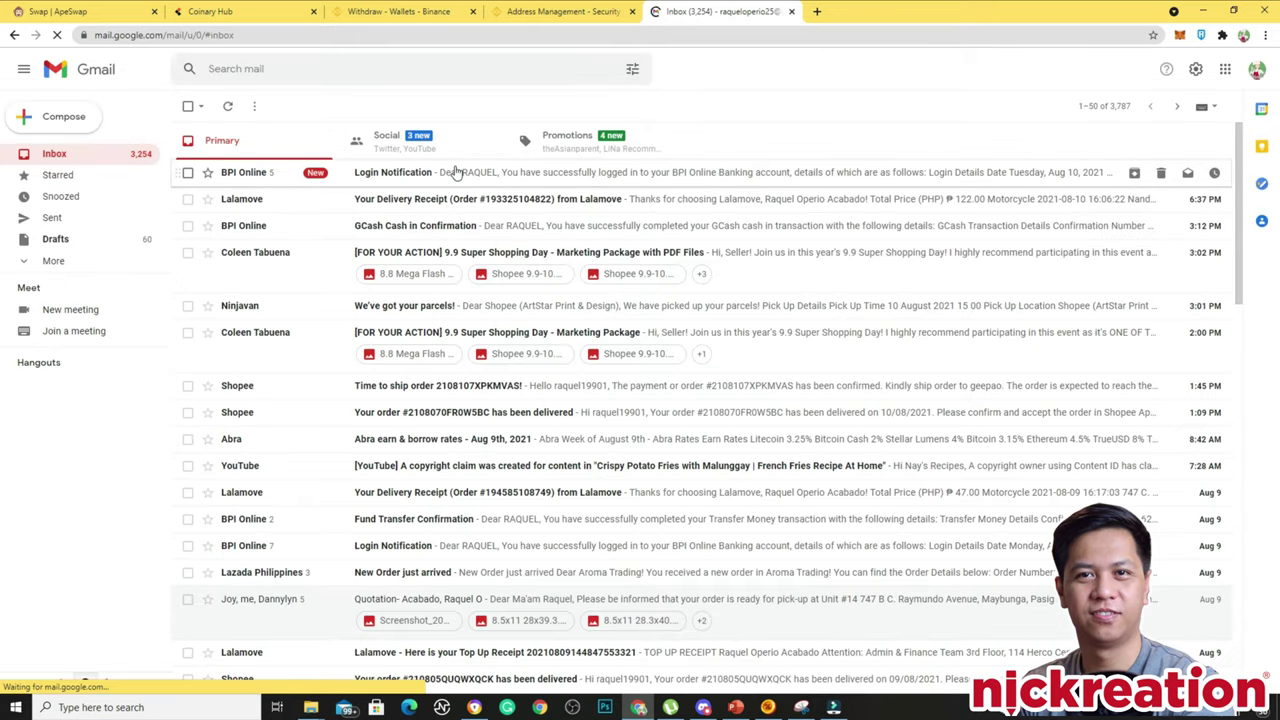
{"action": "left_click", "coordinate": [1256, 69]}
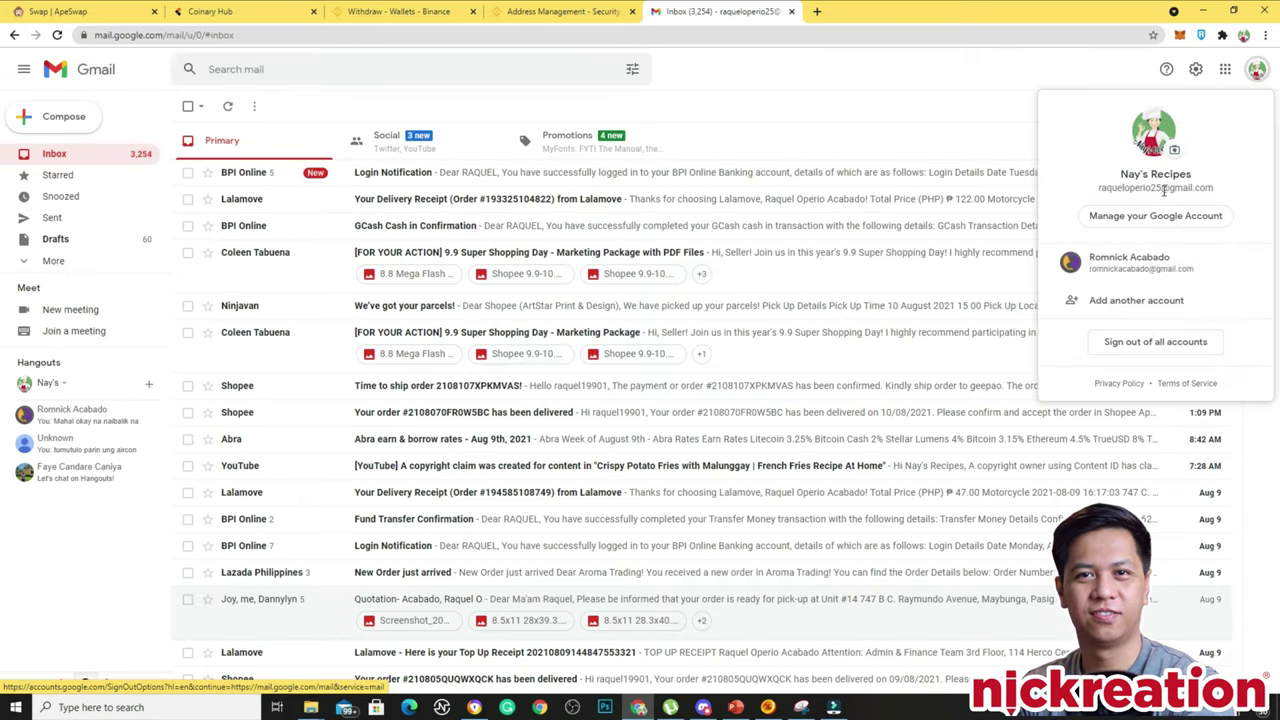
{"action": "left_click", "coordinate": [1130, 262]}
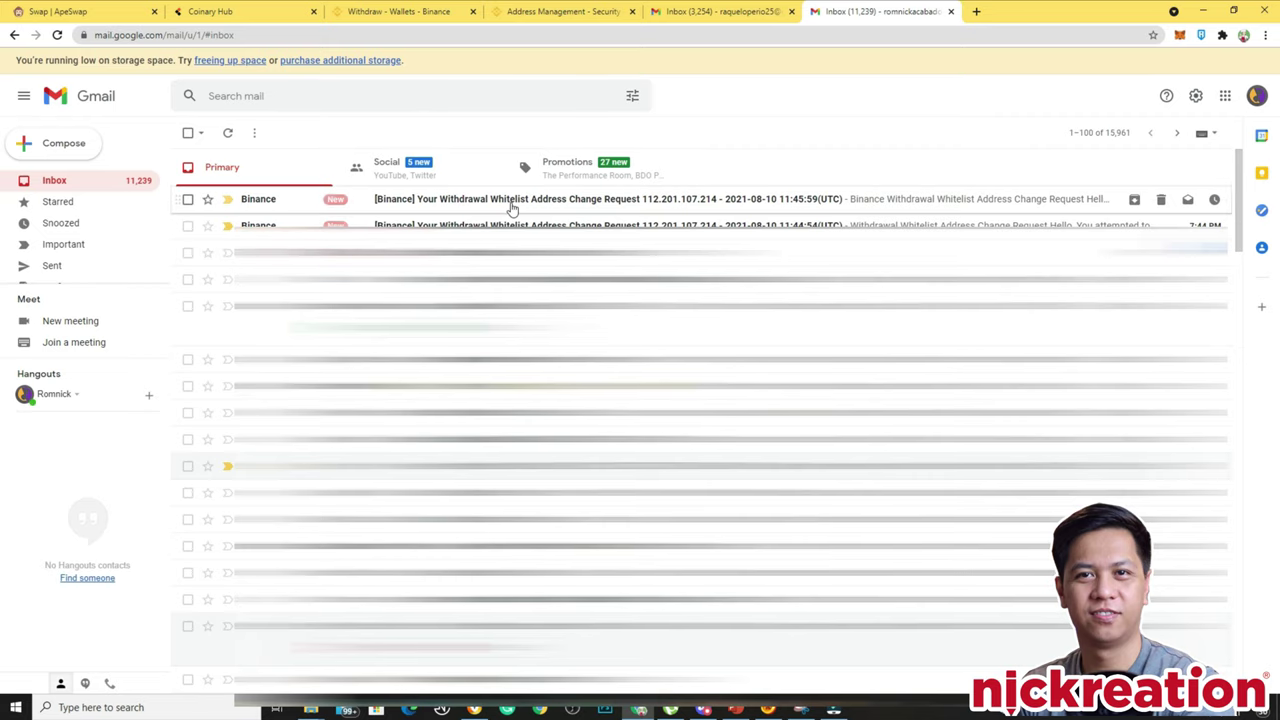
{"action": "left_click", "coordinate": [511, 203]}
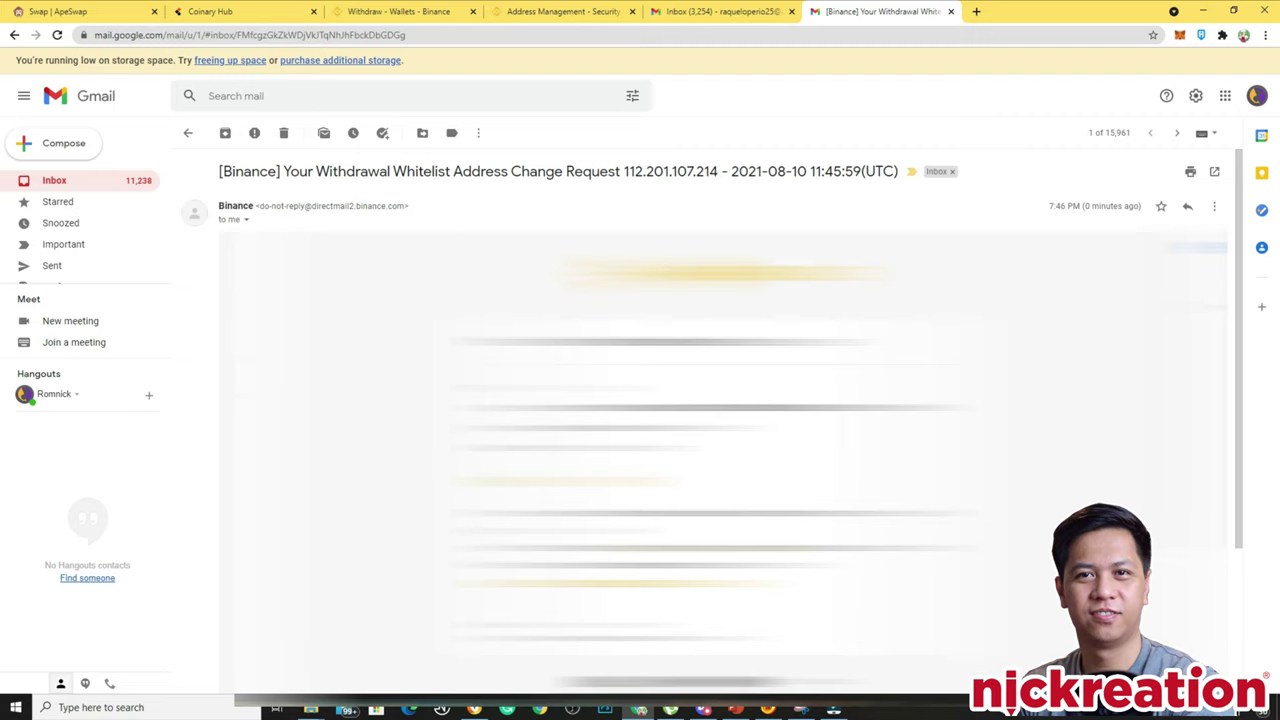
{"action": "left_click", "coordinate": [579, 13]}
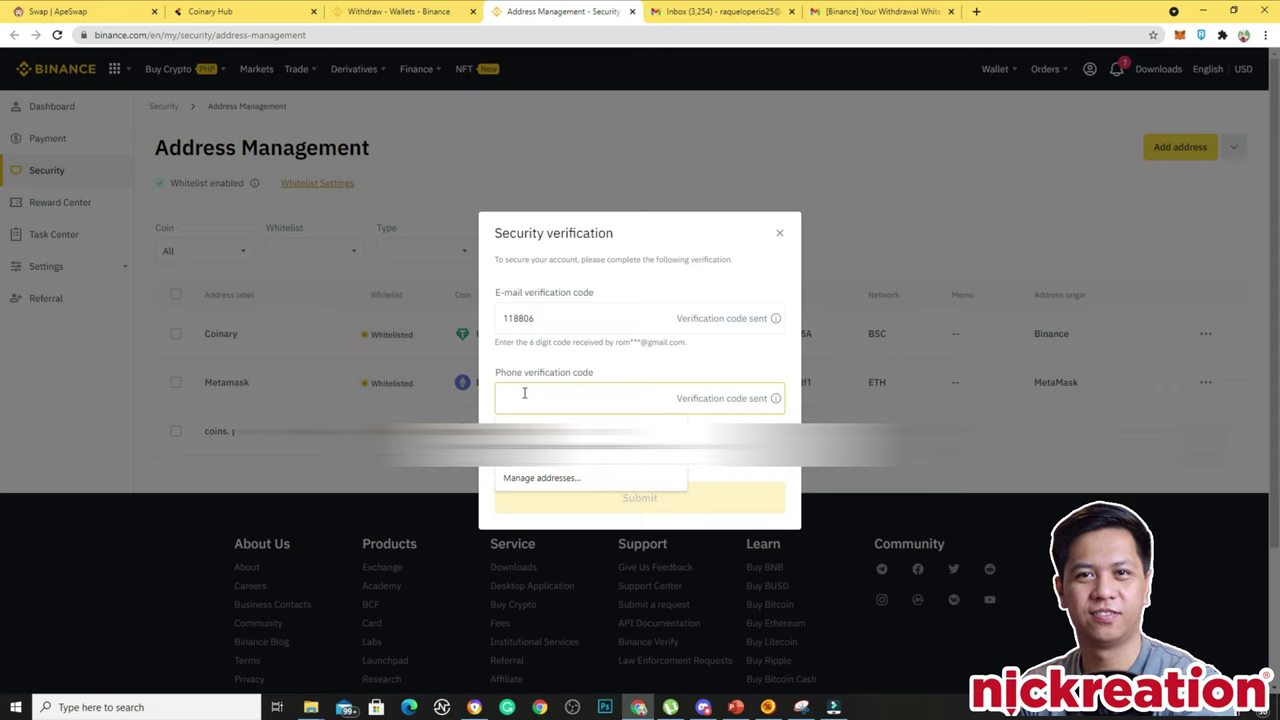
Submit the phone verification code to whitelist BNB ApeSwap, then return to the Binance withdrawal page.
{"action": "key", "text": "ctrl+v"}
{"action": "left_click", "coordinate": [636, 498]}
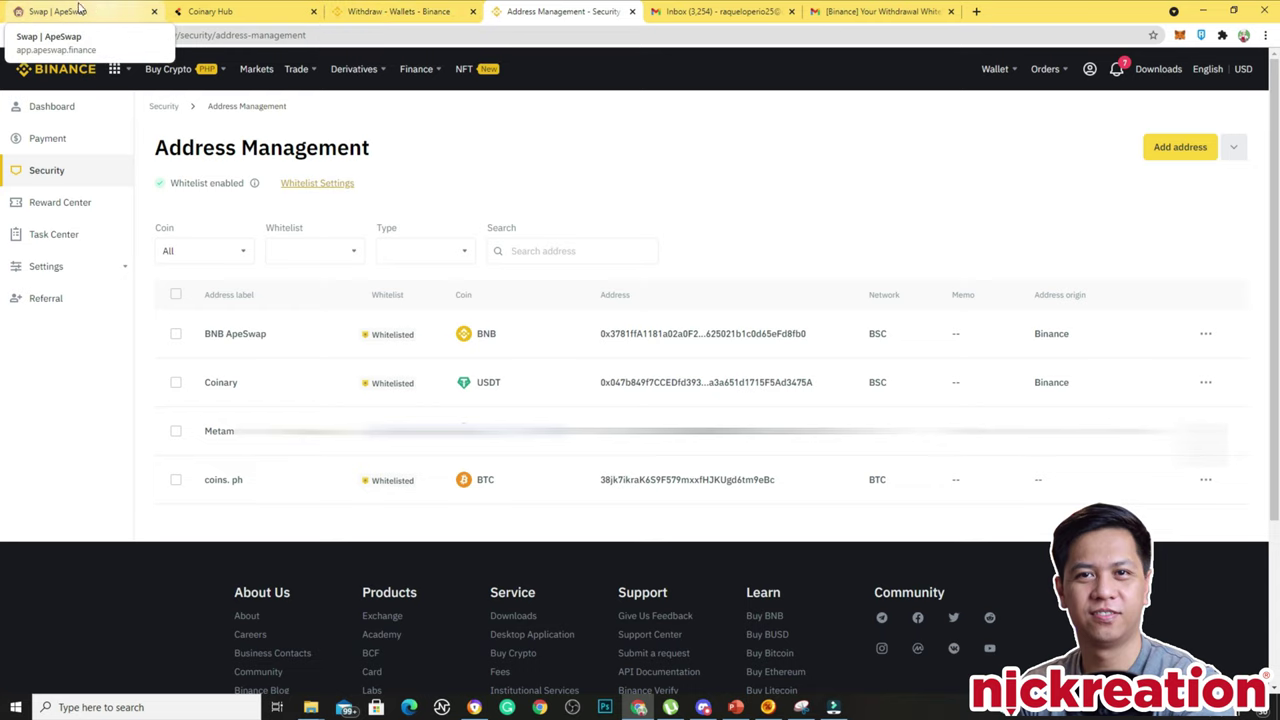
{"action": "left_click", "coordinate": [390, 11]}
Start a BNB withdrawal from the Fiat and Spot wallet to the BNB ApeSwap address-book entry.
{"action": "mouse_move", "coordinate": [995, 69]}
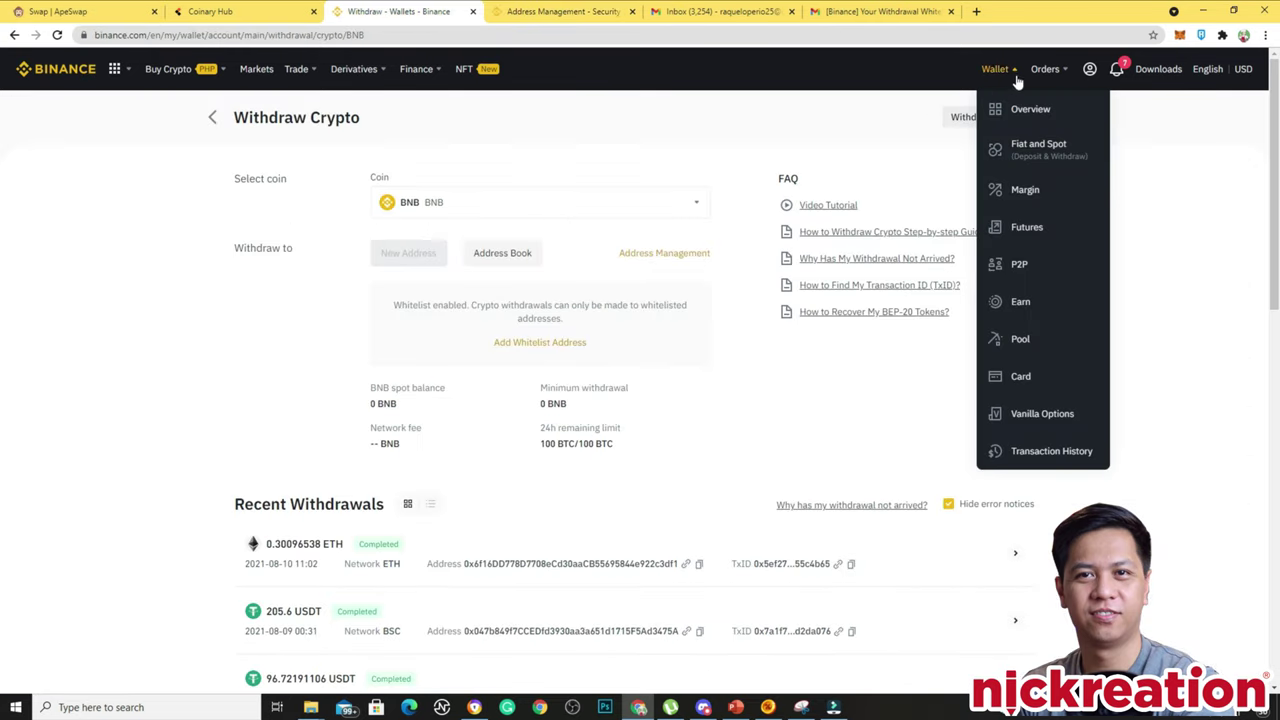
{"action": "left_click", "coordinate": [1021, 112]}
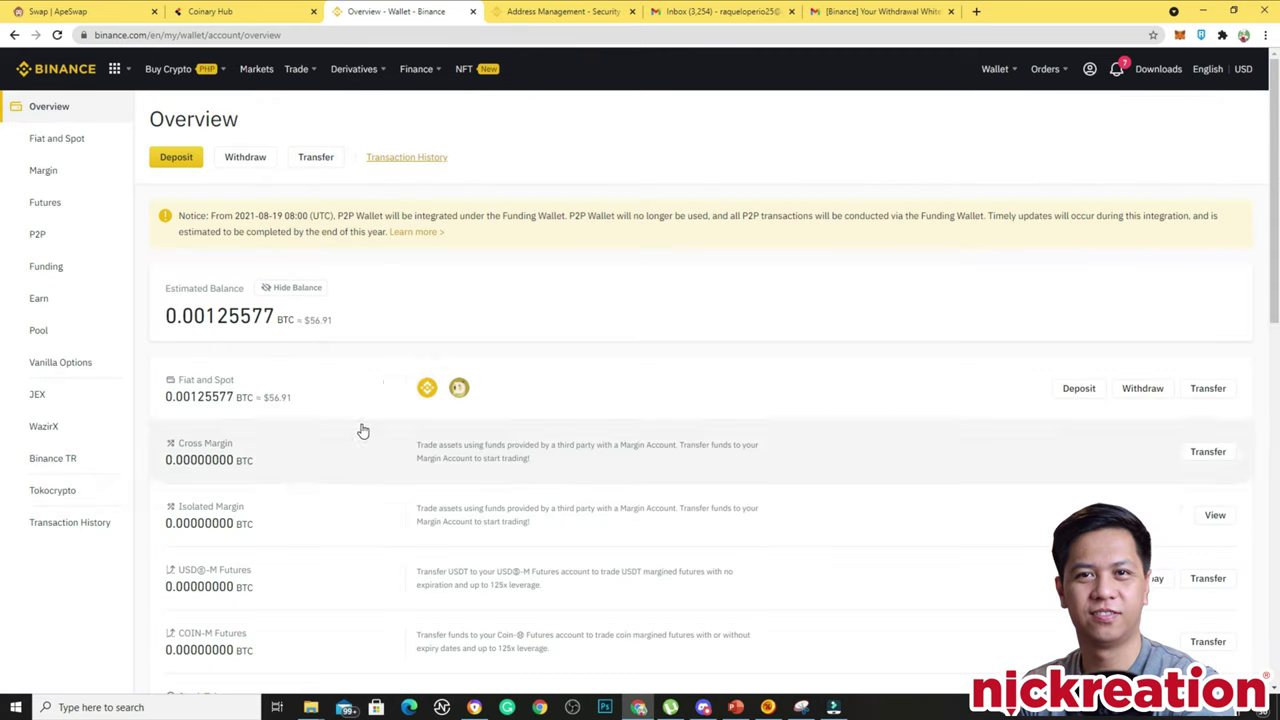
{"action": "triple_click", "coordinate": [362, 388]}
{"action": "left_click", "coordinate": [332, 372]}
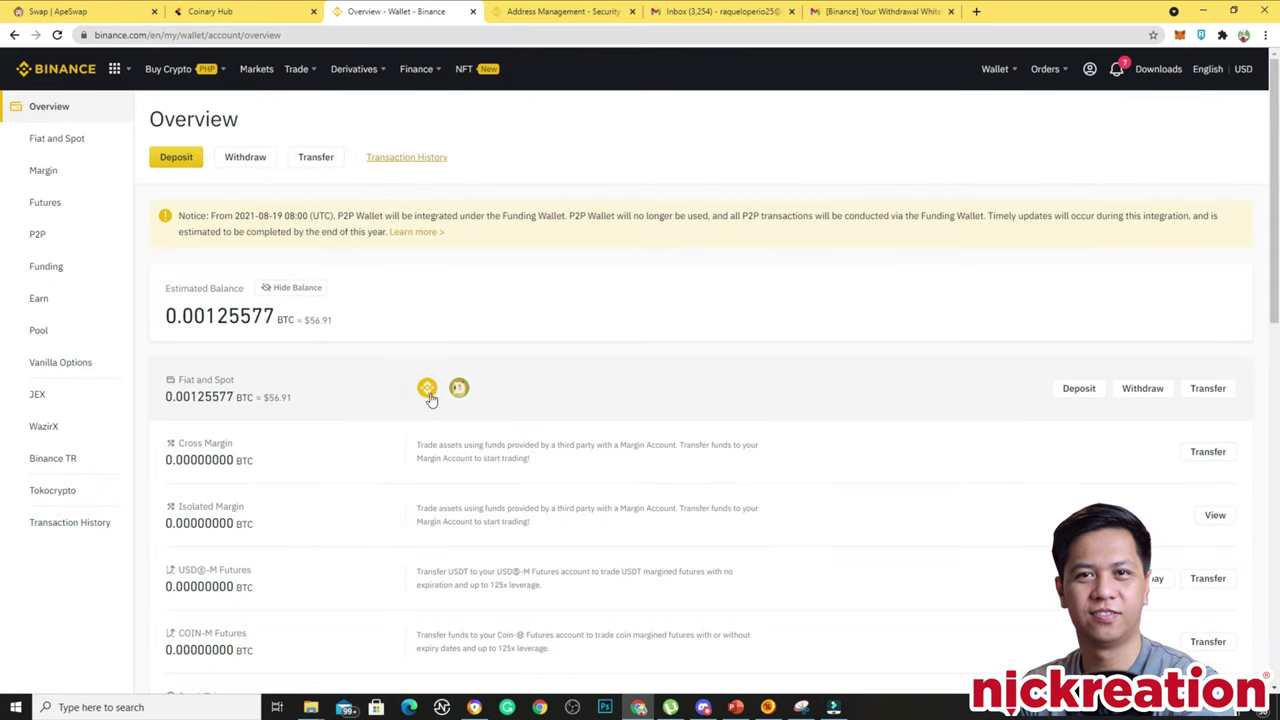
{"action": "left_click", "coordinate": [337, 380]}
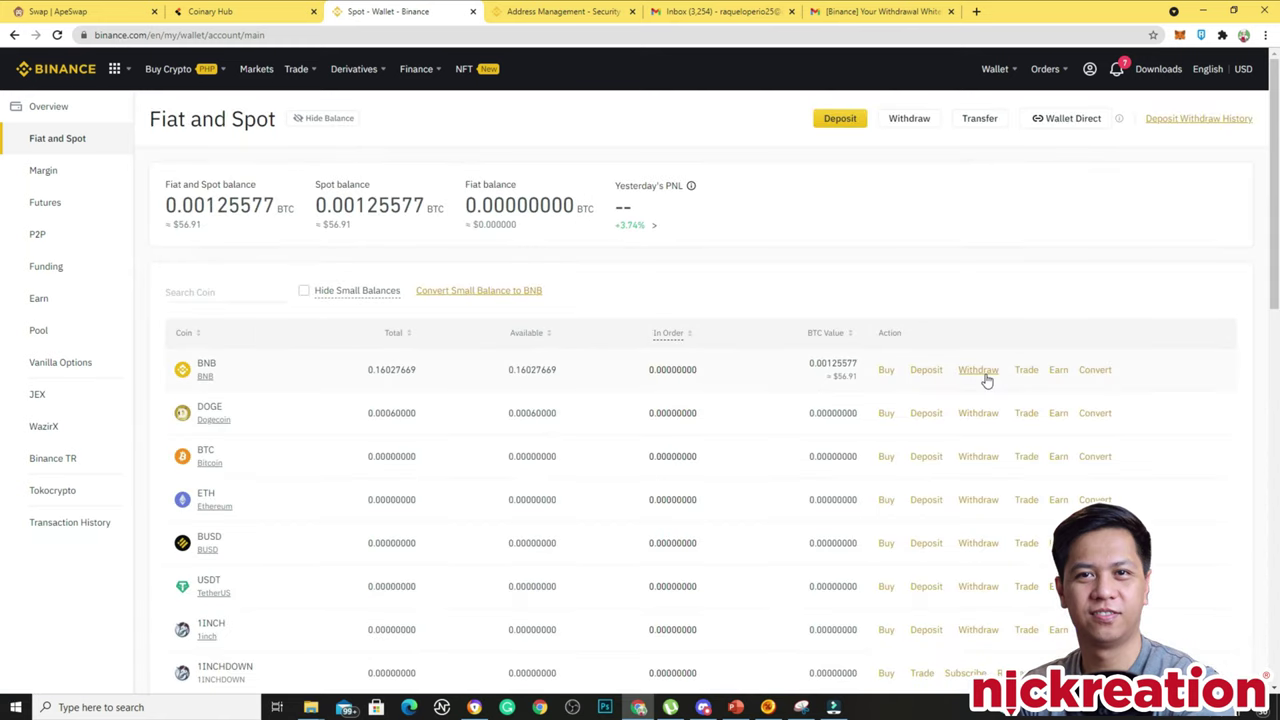
{"action": "left_click", "coordinate": [980, 370]}
{"action": "left_click", "coordinate": [484, 324]}
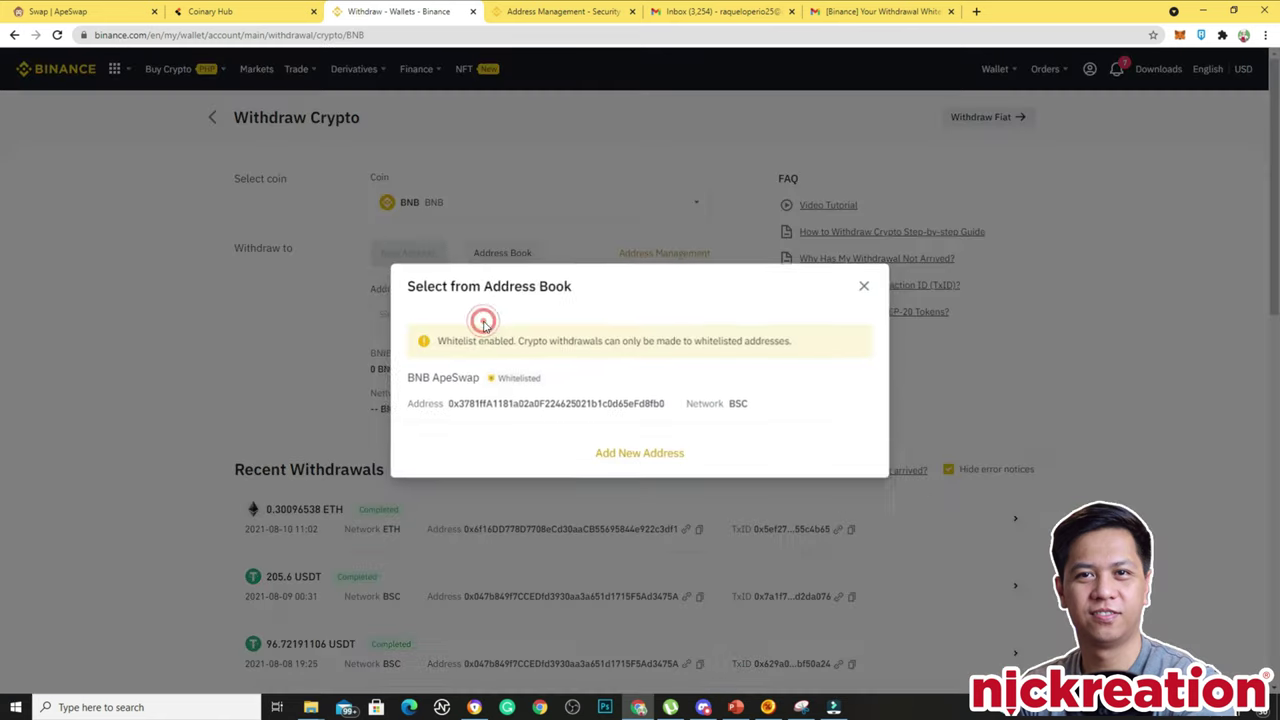
{"action": "left_click", "coordinate": [484, 401]}
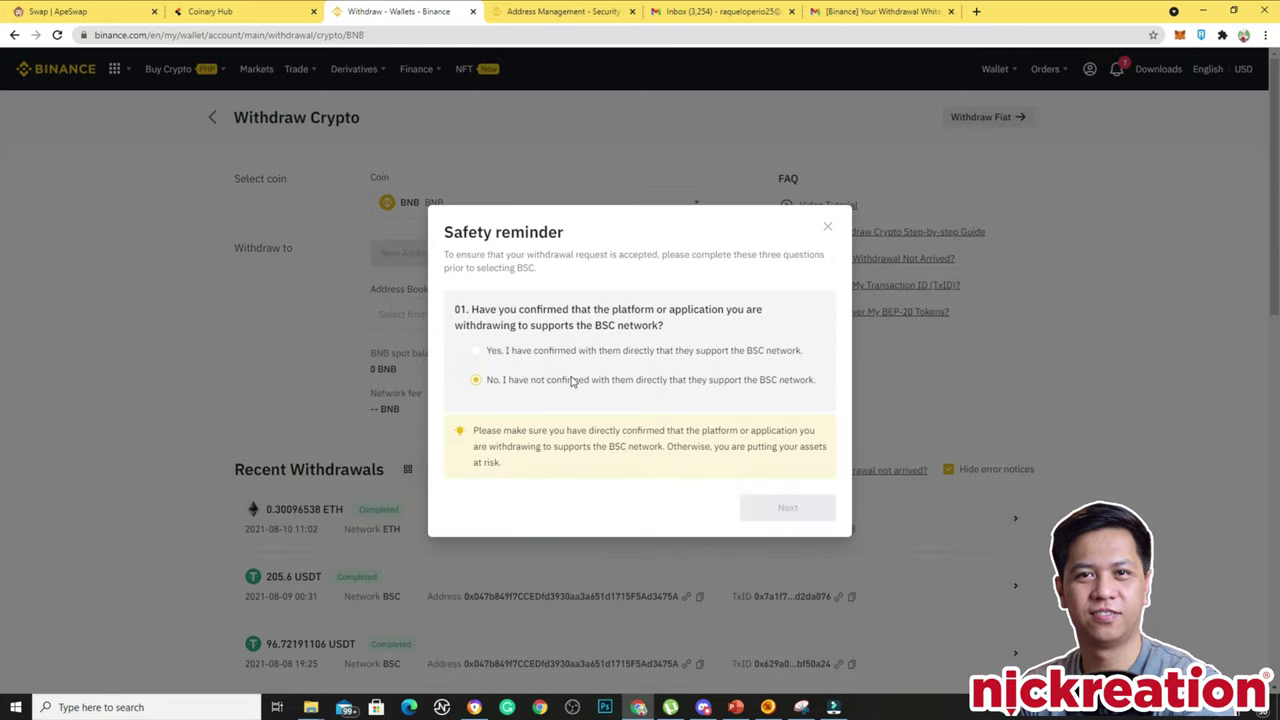
Pass the three-question BSC safety quiz, confirming BEP20 support and acknowledging the result.
{"action": "left_click", "coordinate": [538, 351]}
{"action": "left_click", "coordinate": [812, 476]}
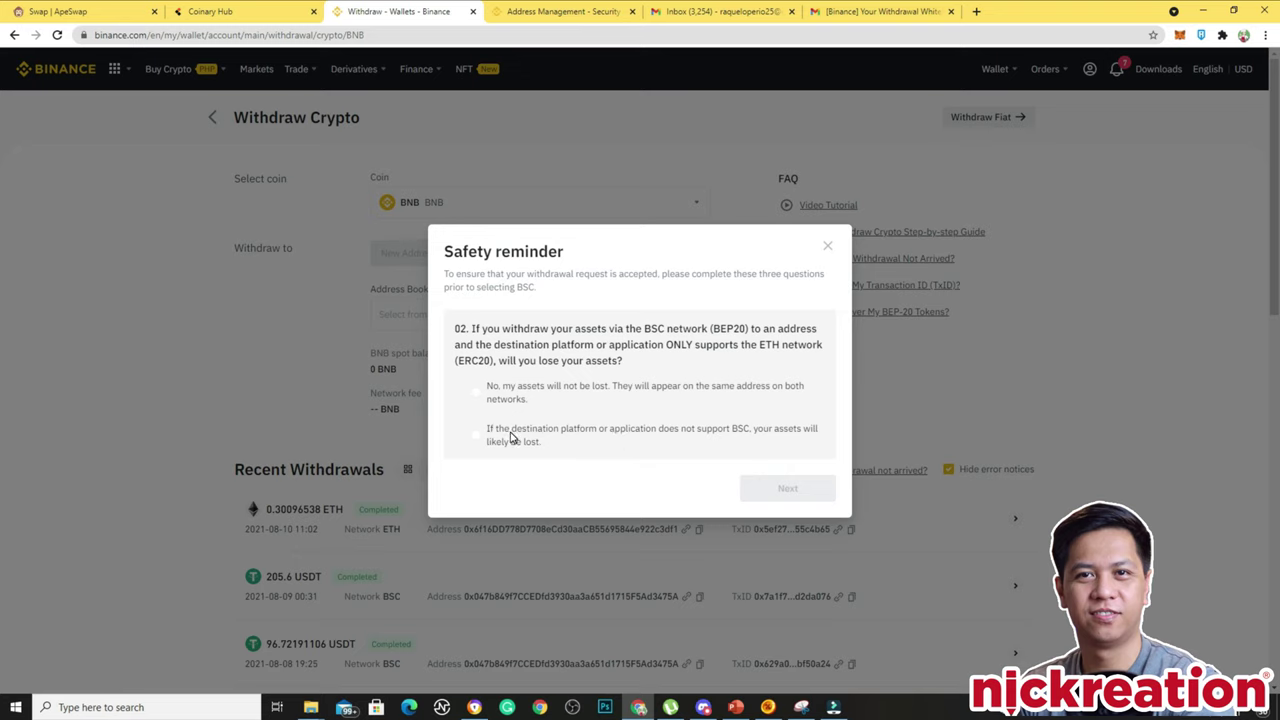
{"action": "left_click", "coordinate": [510, 437]}
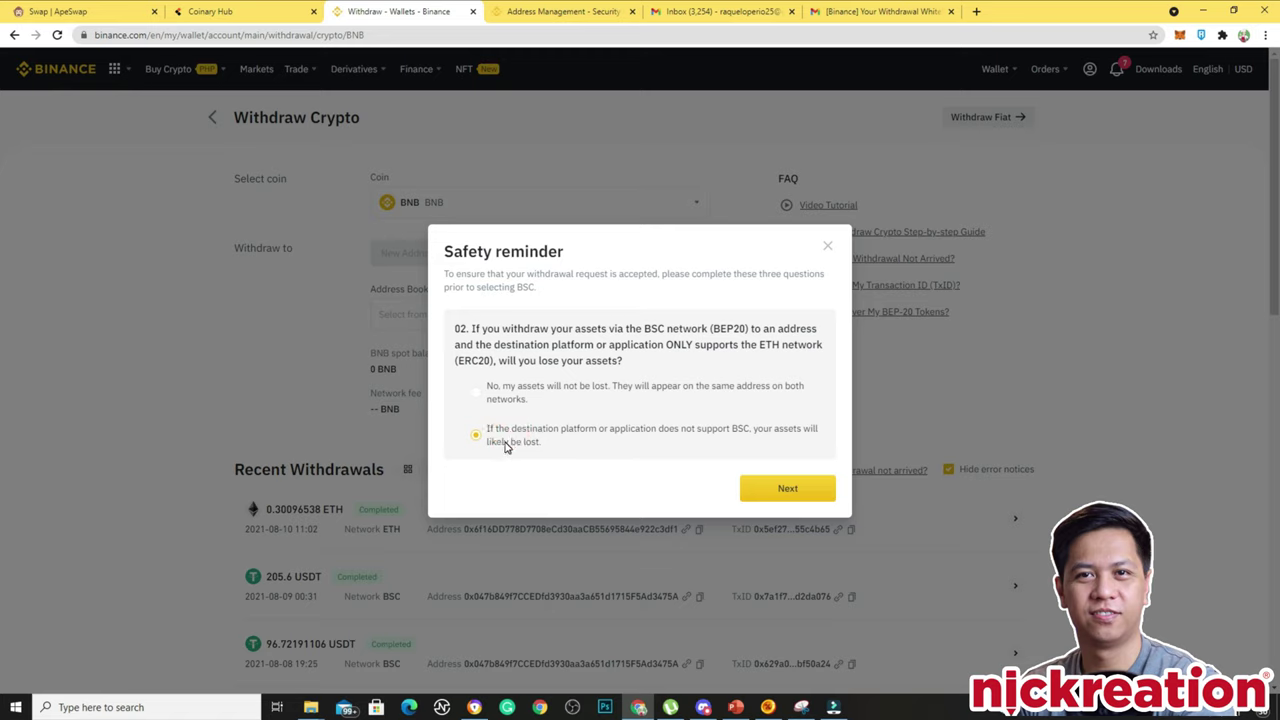
{"action": "left_click", "coordinate": [788, 490]}
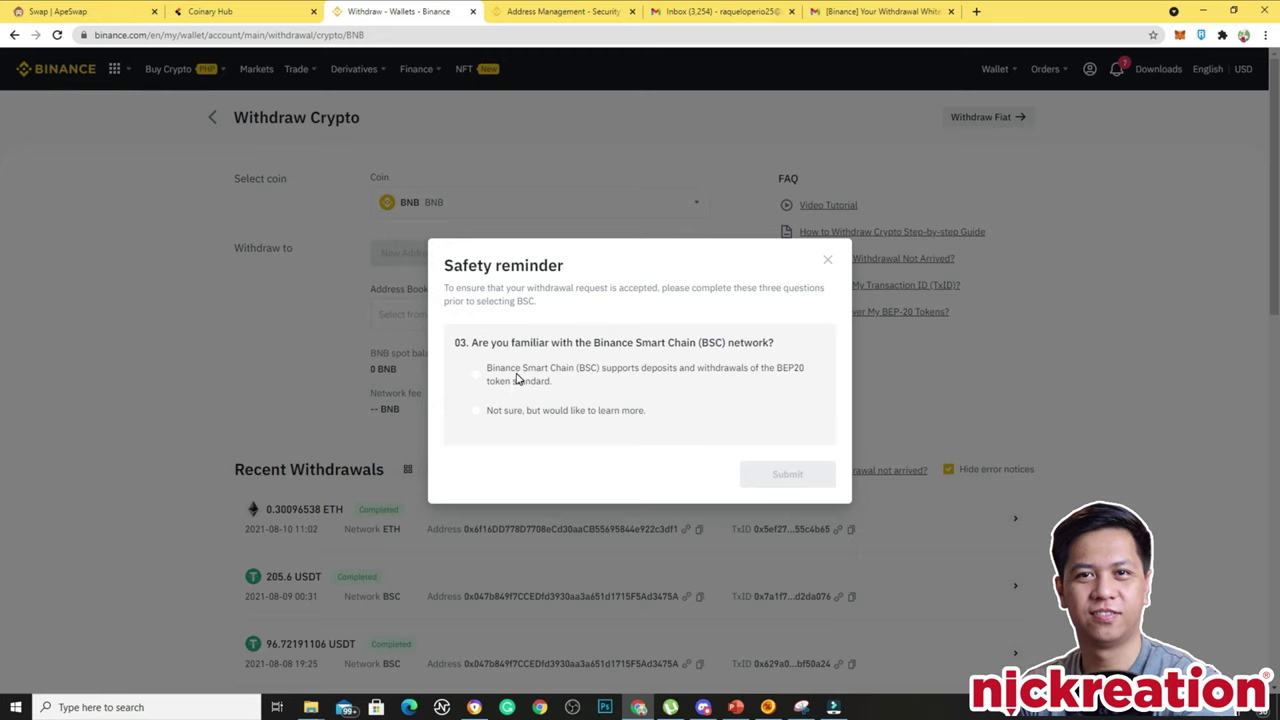
{"action": "left_click", "coordinate": [512, 374]}
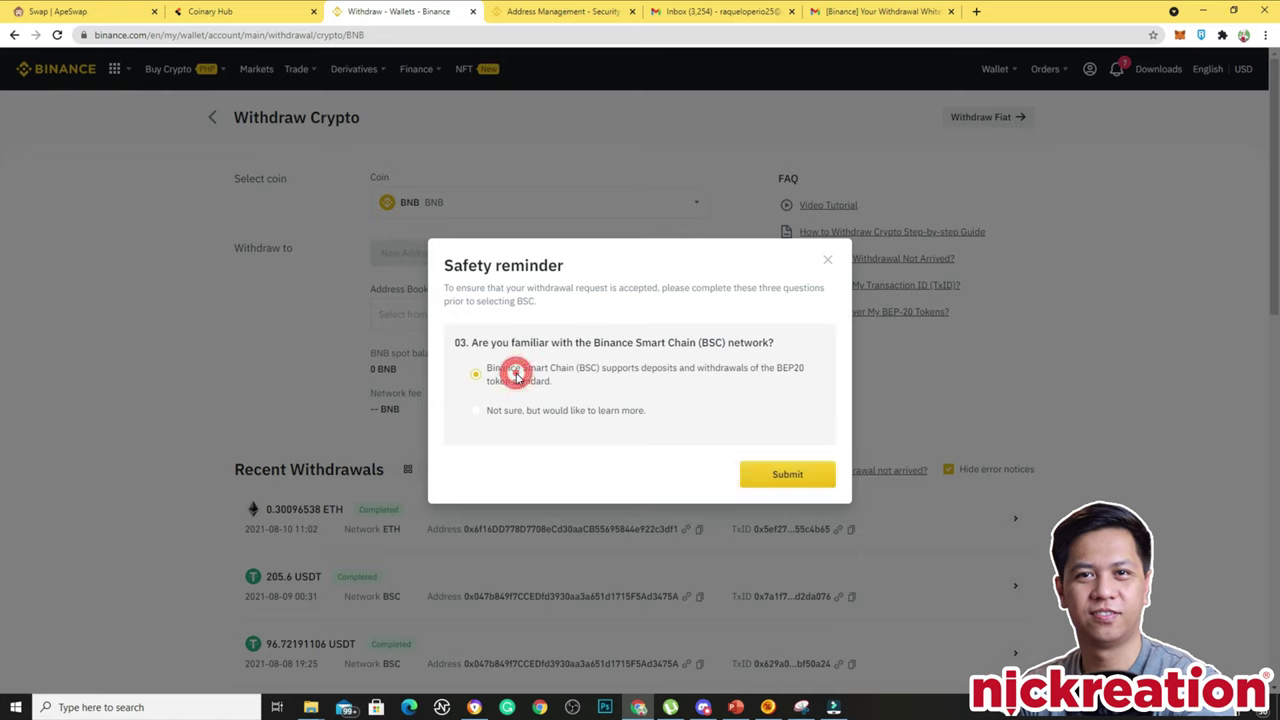
{"action": "left_click", "coordinate": [786, 474]}
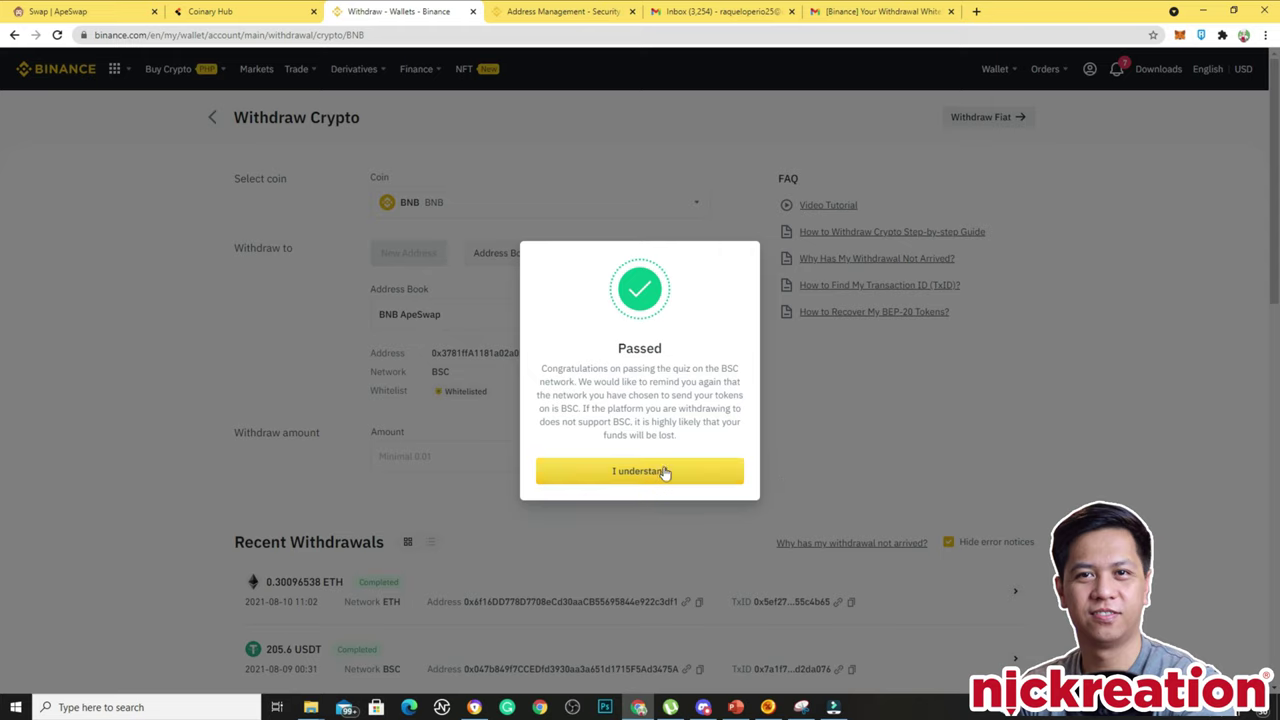
{"action": "left_click", "coordinate": [663, 474]}
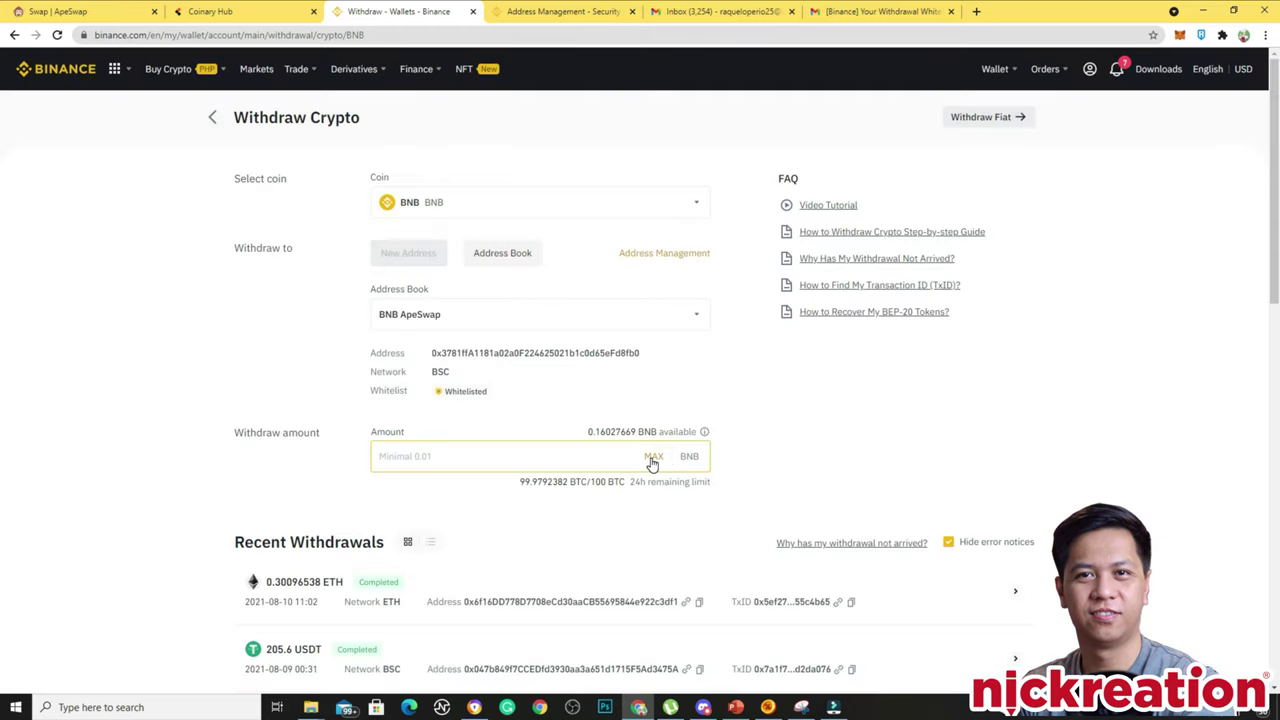
Withdraw the full 0.16027669 BNB on BSC and request phone and e-mail verification codes.
{"action": "left_click", "coordinate": [653, 456]}
{"action": "scroll", "coordinate": [628, 452], "scroll_direction": "down", "scroll_amount": 2}
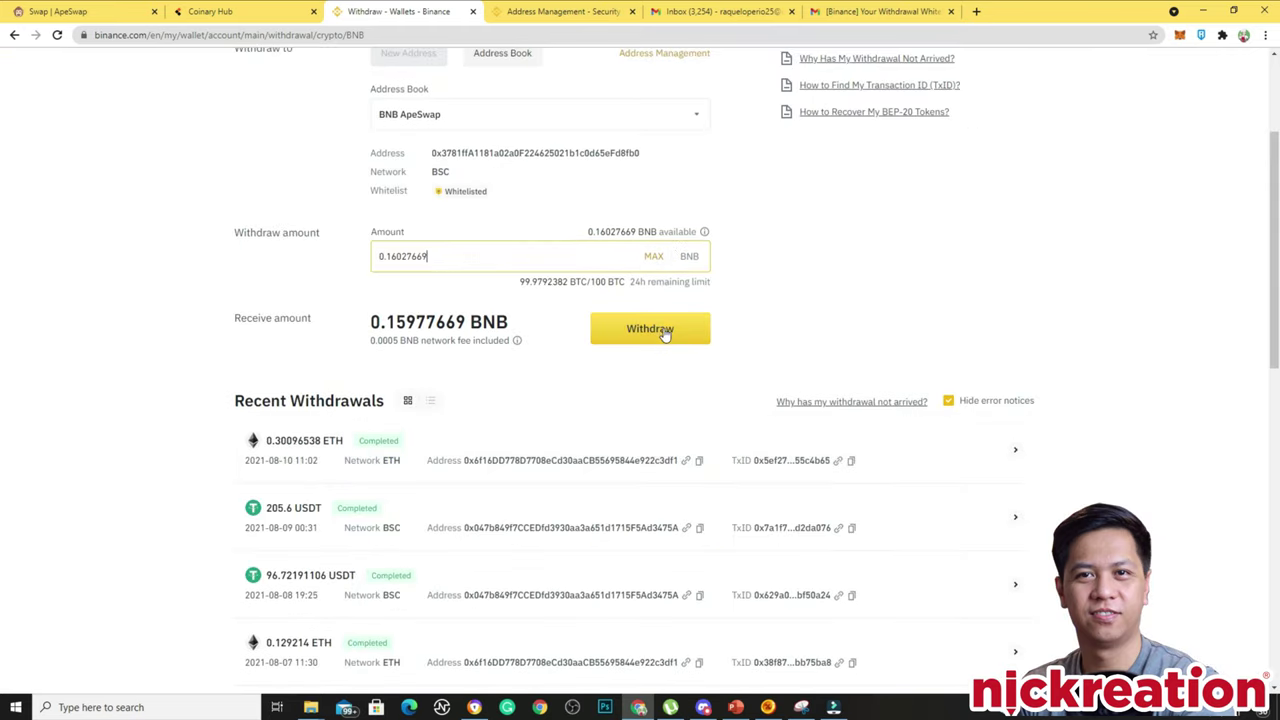
{"action": "left_click", "coordinate": [663, 331]}
{"action": "left_click", "coordinate": [698, 459]}
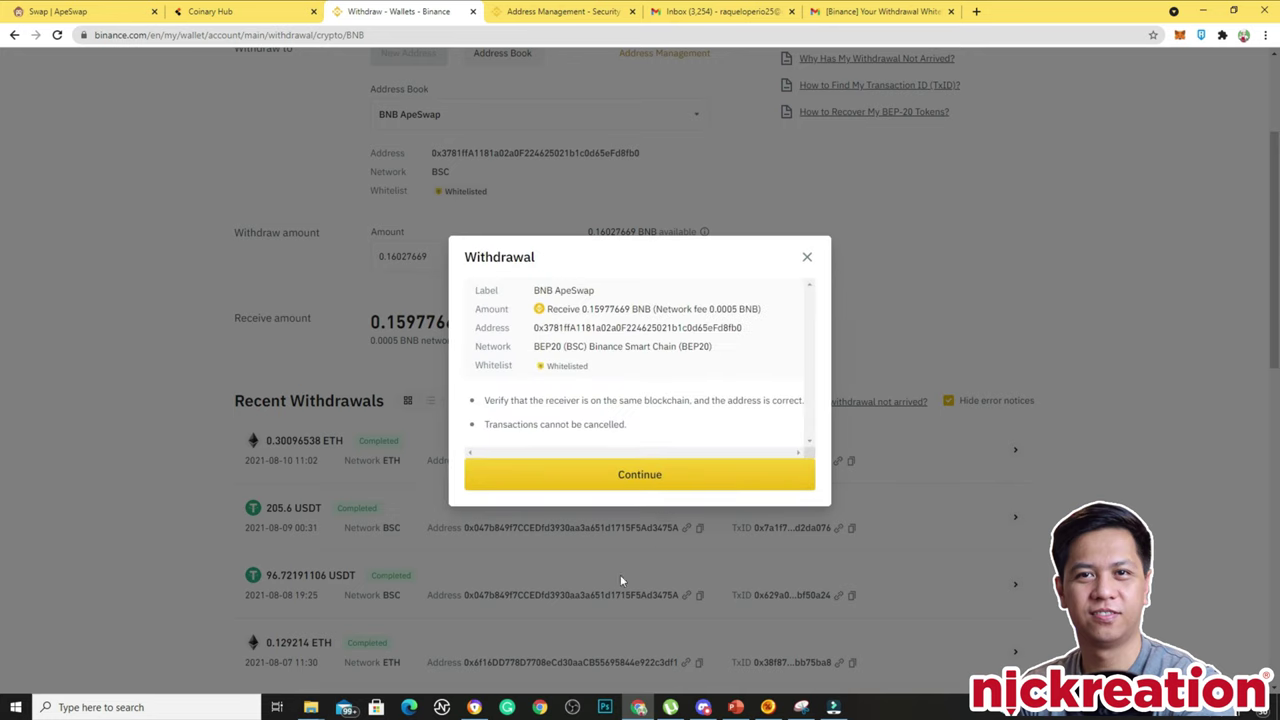
{"action": "left_click", "coordinate": [664, 482]}
{"action": "left_click", "coordinate": [752, 370]}
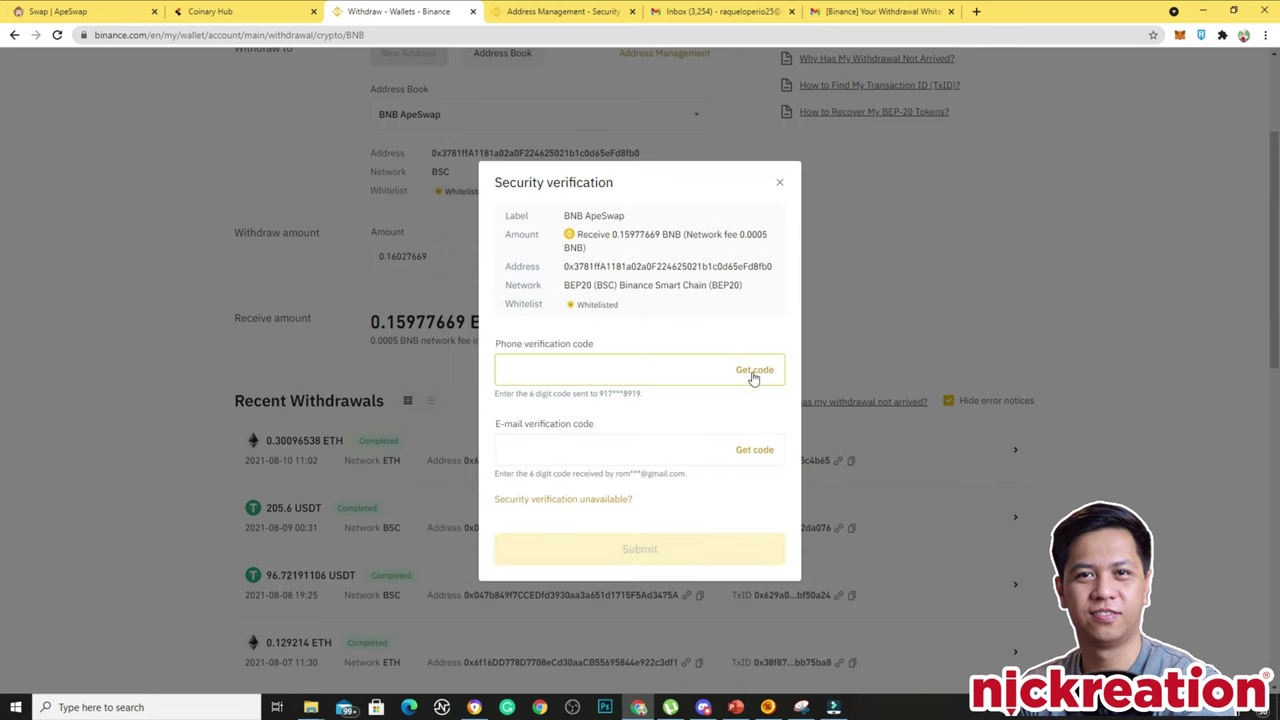
{"action": "left_click", "coordinate": [752, 449]}
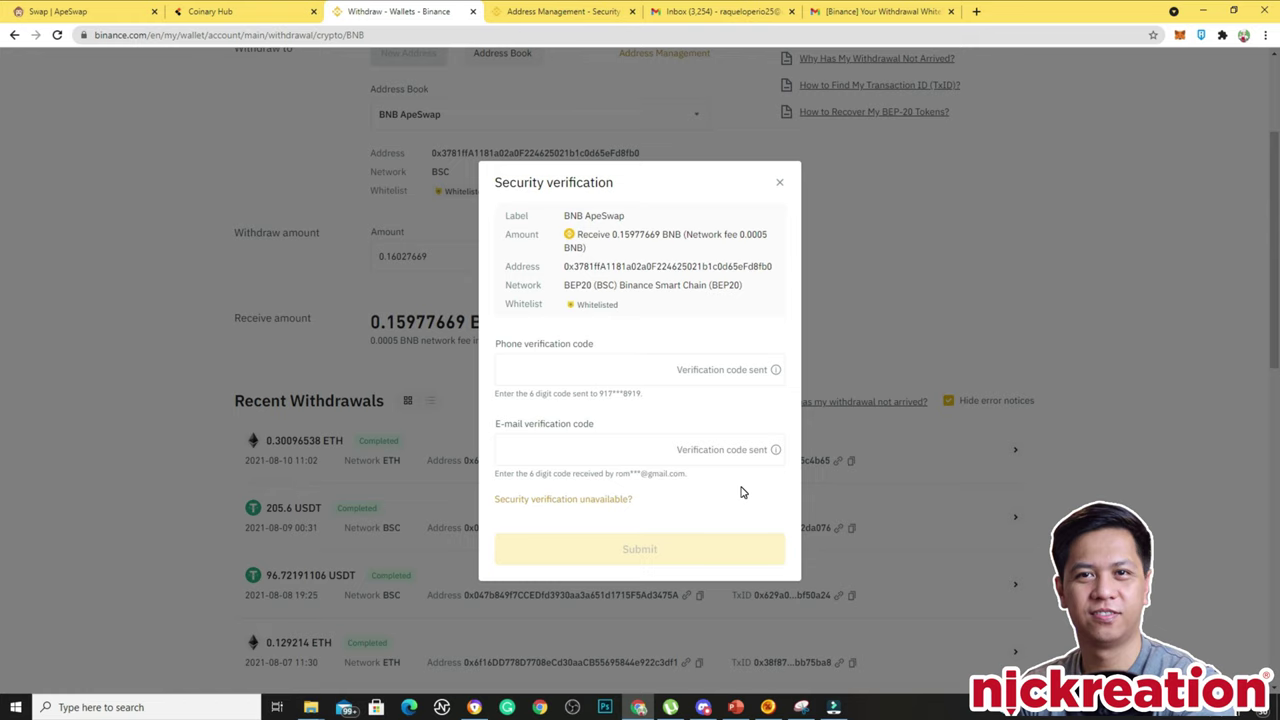
Paste the code from Gmail's Binance Withdrawal Requested e-mail into the e-mail verification field.
{"action": "left_click", "coordinate": [880, 11]}
{"action": "left_click", "coordinate": [90, 176]}
{"action": "left_click", "coordinate": [491, 199]}
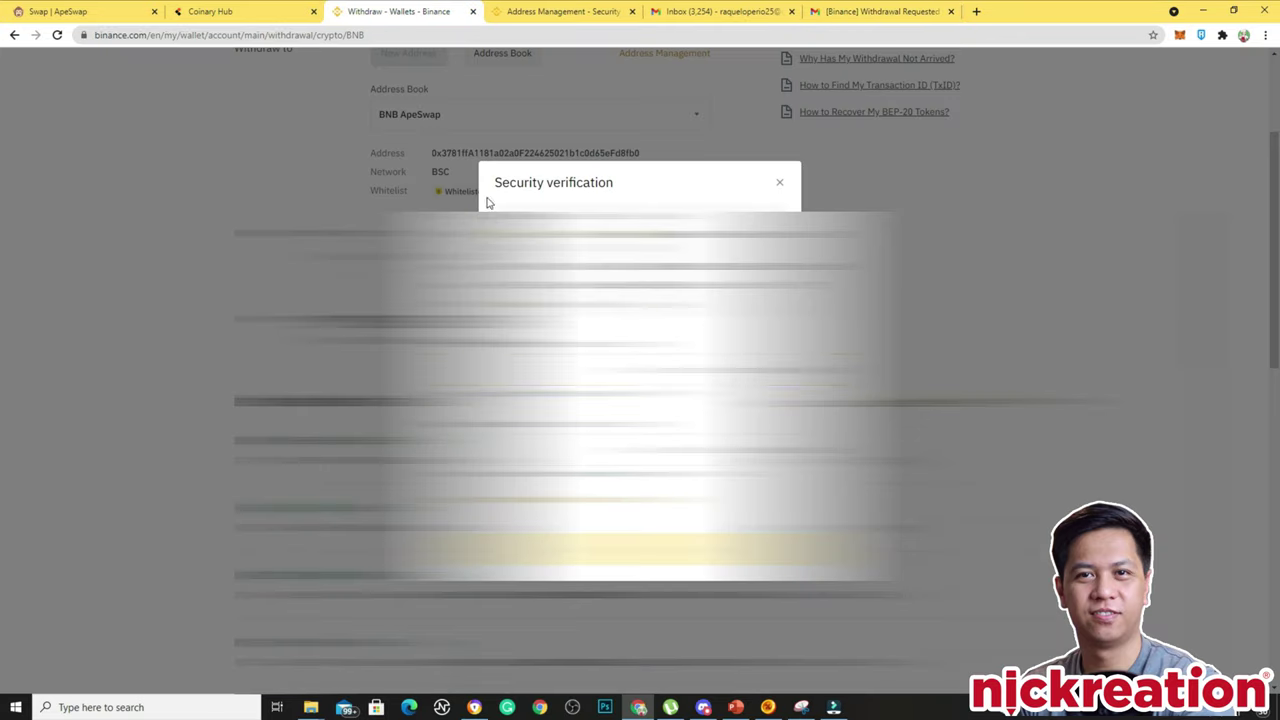
{"action": "right_click", "coordinate": [543, 450]}
{"action": "left_click", "coordinate": [575, 551]}
{"action": "left_click", "coordinate": [541, 379]}
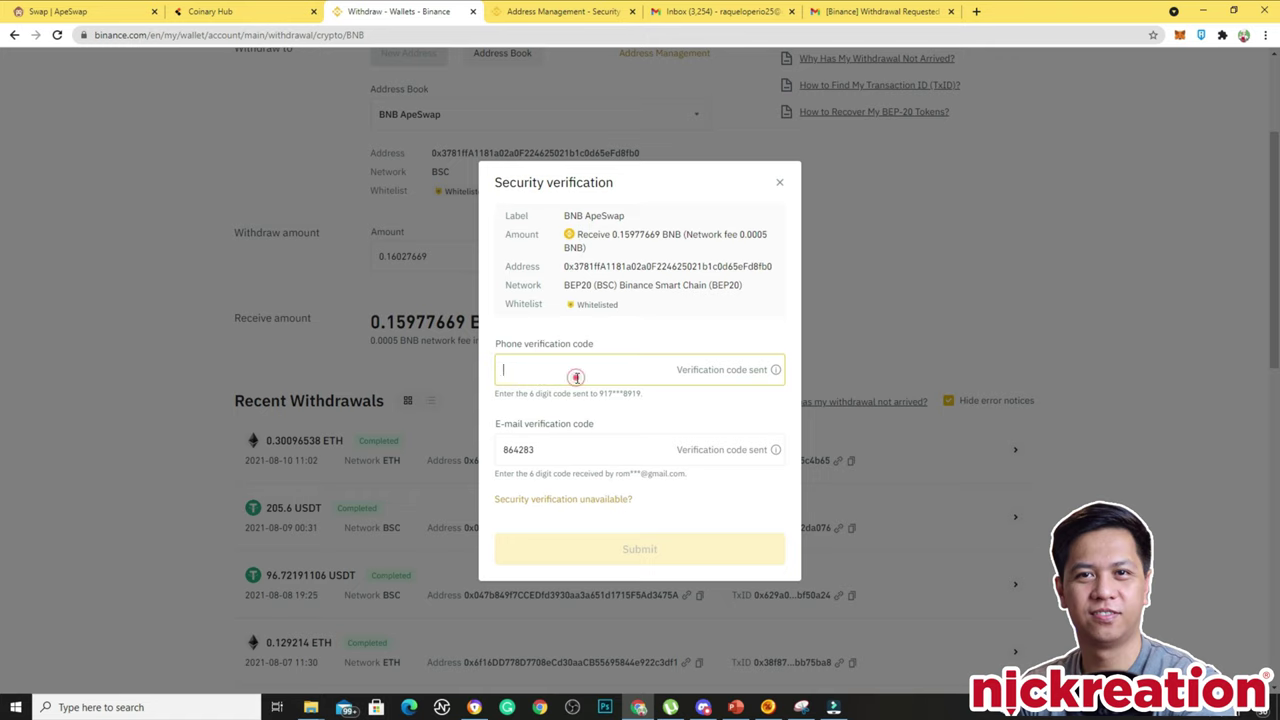
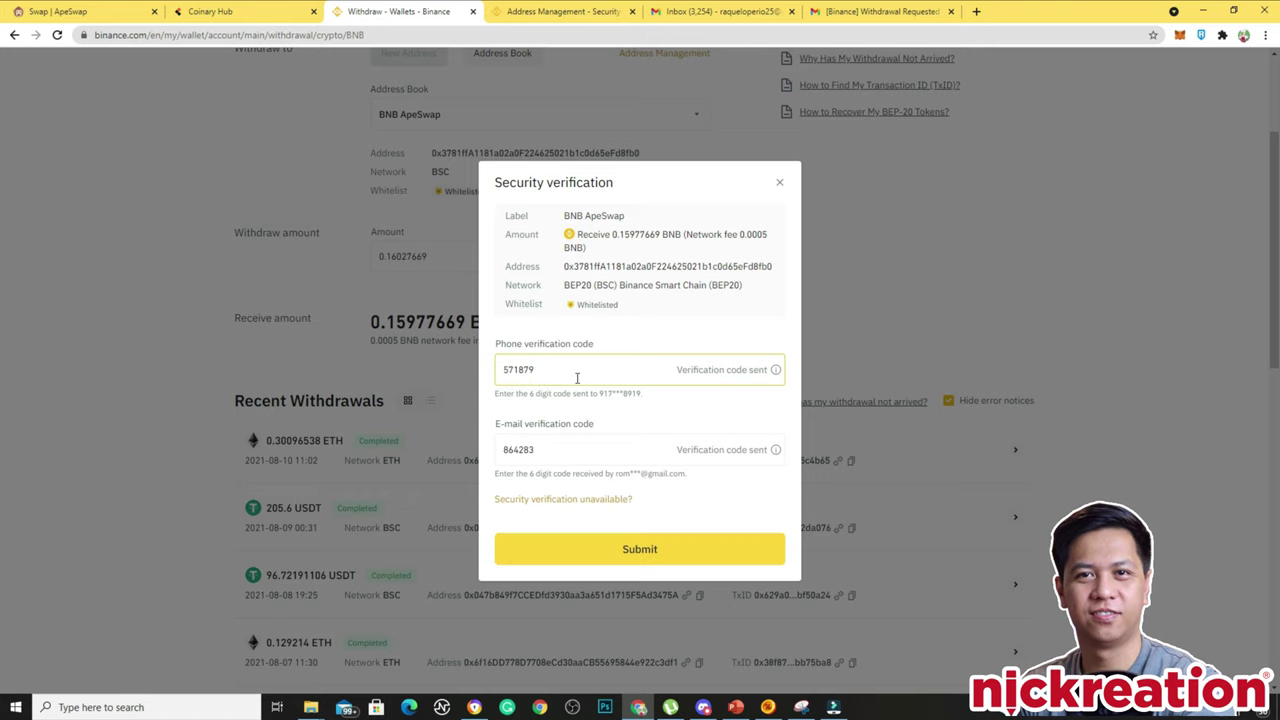
Enter the phone verification code and submit the 0.15977669 BNB withdrawal.
{"action": "left_click", "coordinate": [625, 551]}
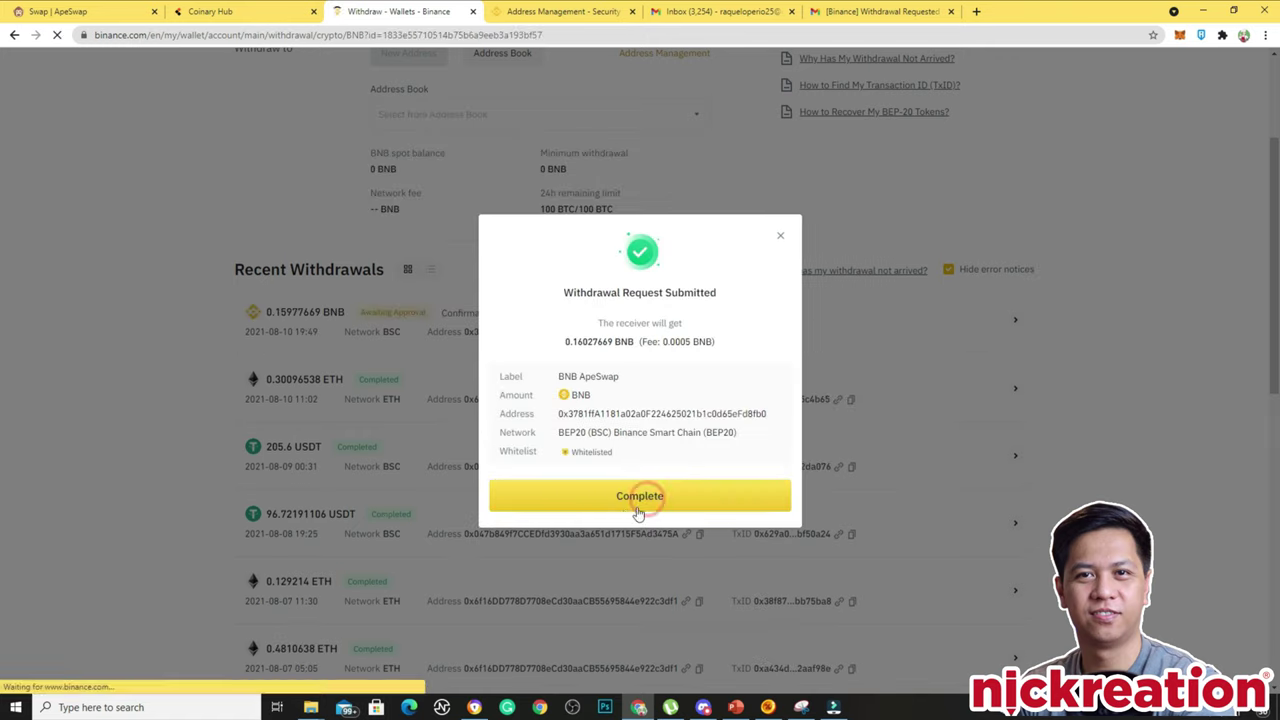
{"action": "left_click", "coordinate": [714, 499]}
{"action": "scroll", "coordinate": [418, 296], "scroll_direction": "down", "scroll_amount": 3}
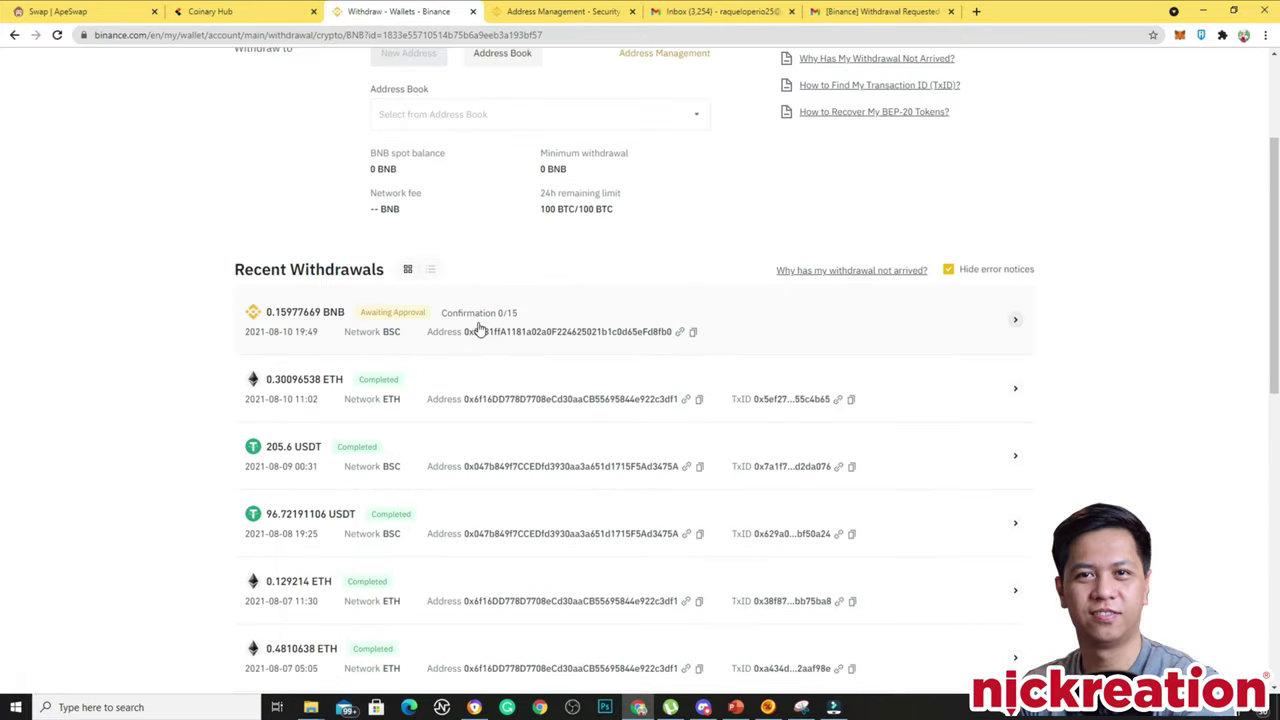
Reload until the withdrawal shows Completed, then check MetaMask's 0.1598 BNB balance.
{"action": "left_click", "coordinate": [57, 35]}
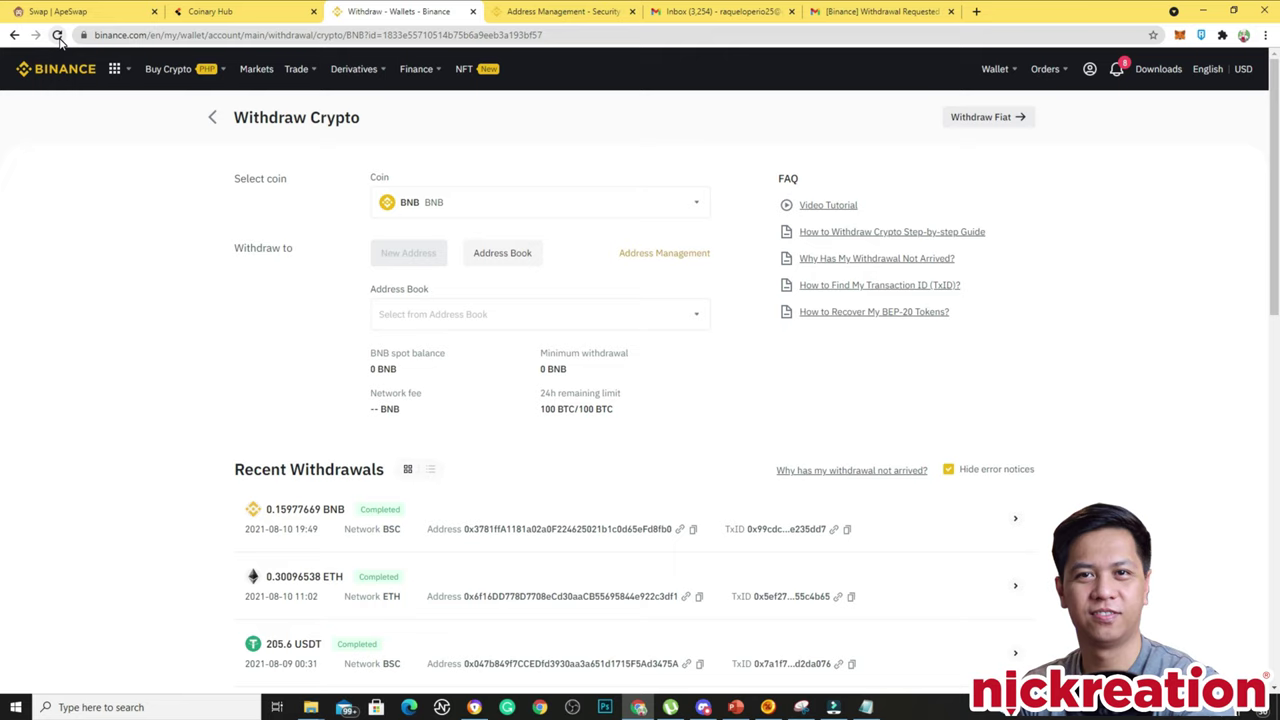
{"action": "left_click", "coordinate": [57, 35]}
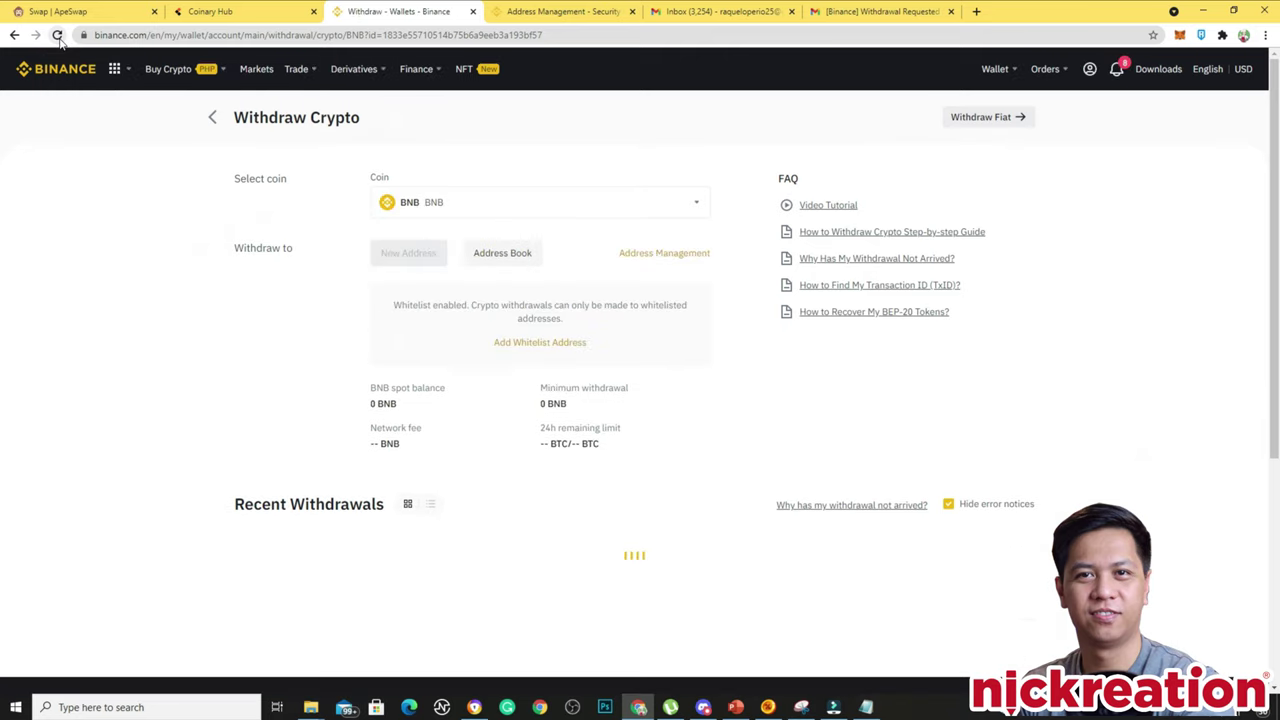
{"action": "mouse_move", "coordinate": [364, 522]}
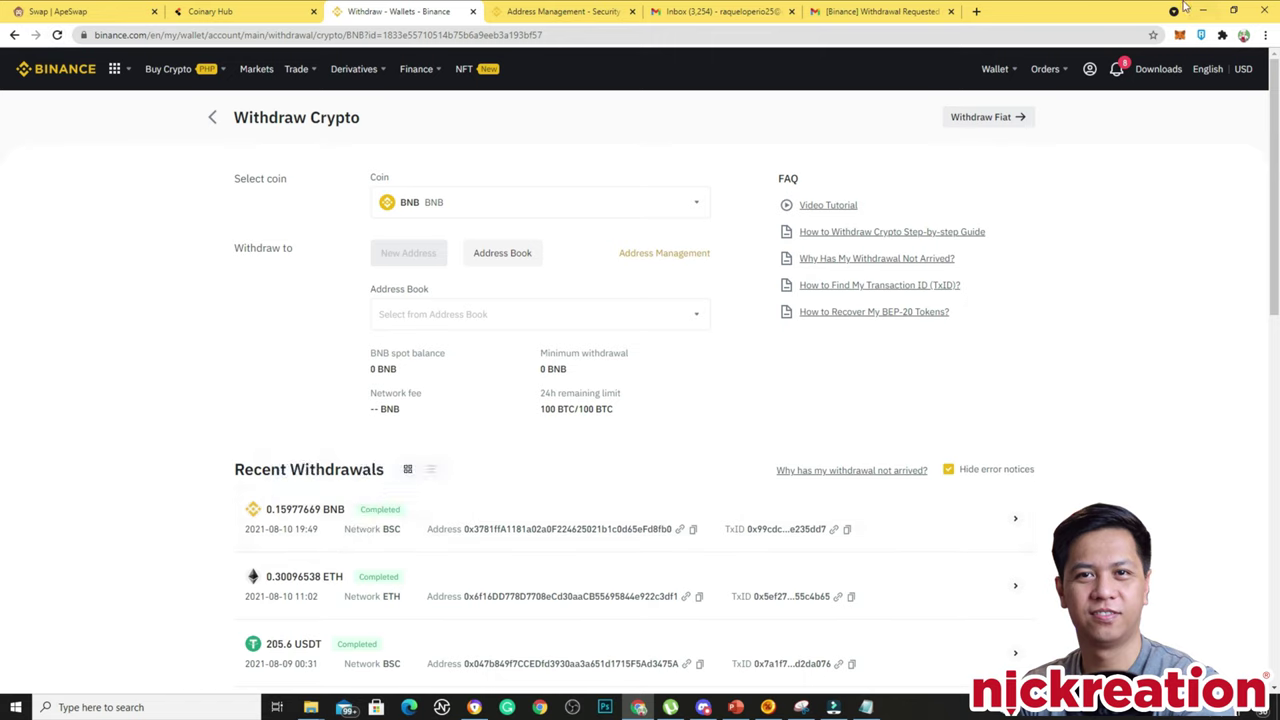
{"action": "left_click", "coordinate": [1181, 38]}
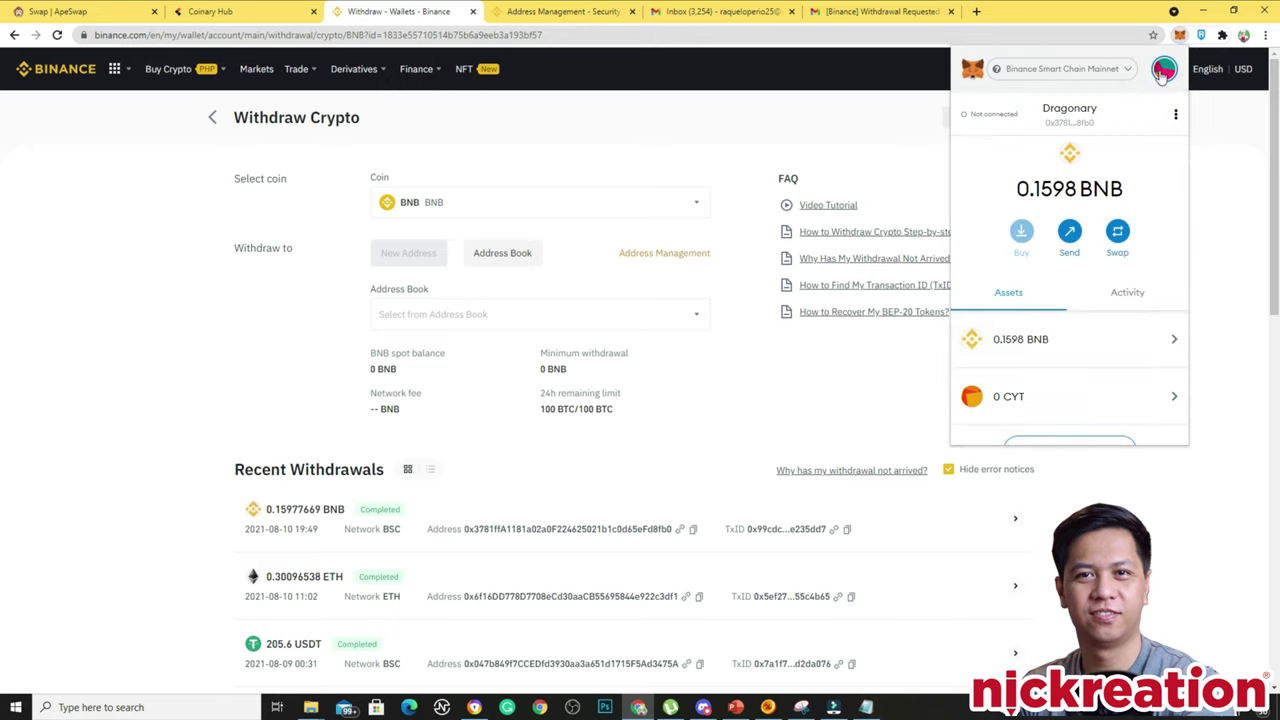
Swap the maximum 0.149776 BNB for about 161.933 CYT on ApeSwap, approving in MetaMask.
{"action": "left_click", "coordinate": [85, 11]}
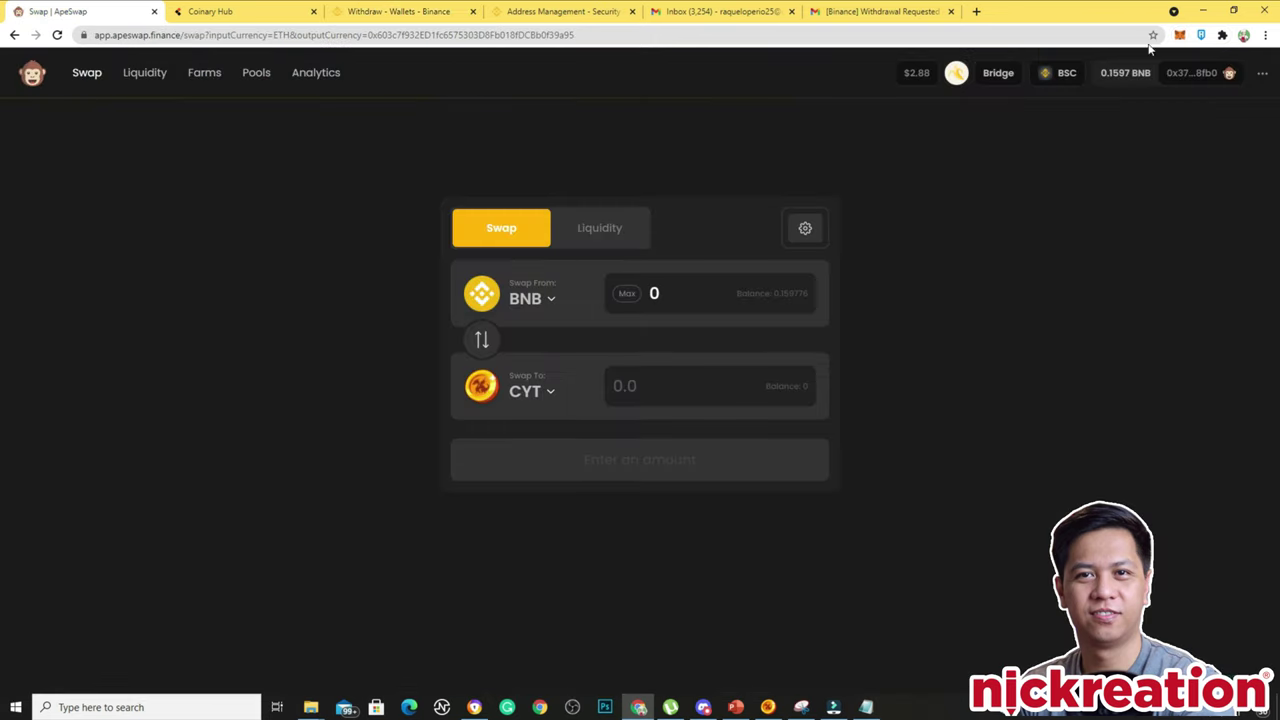
{"action": "left_click", "coordinate": [1180, 36]}
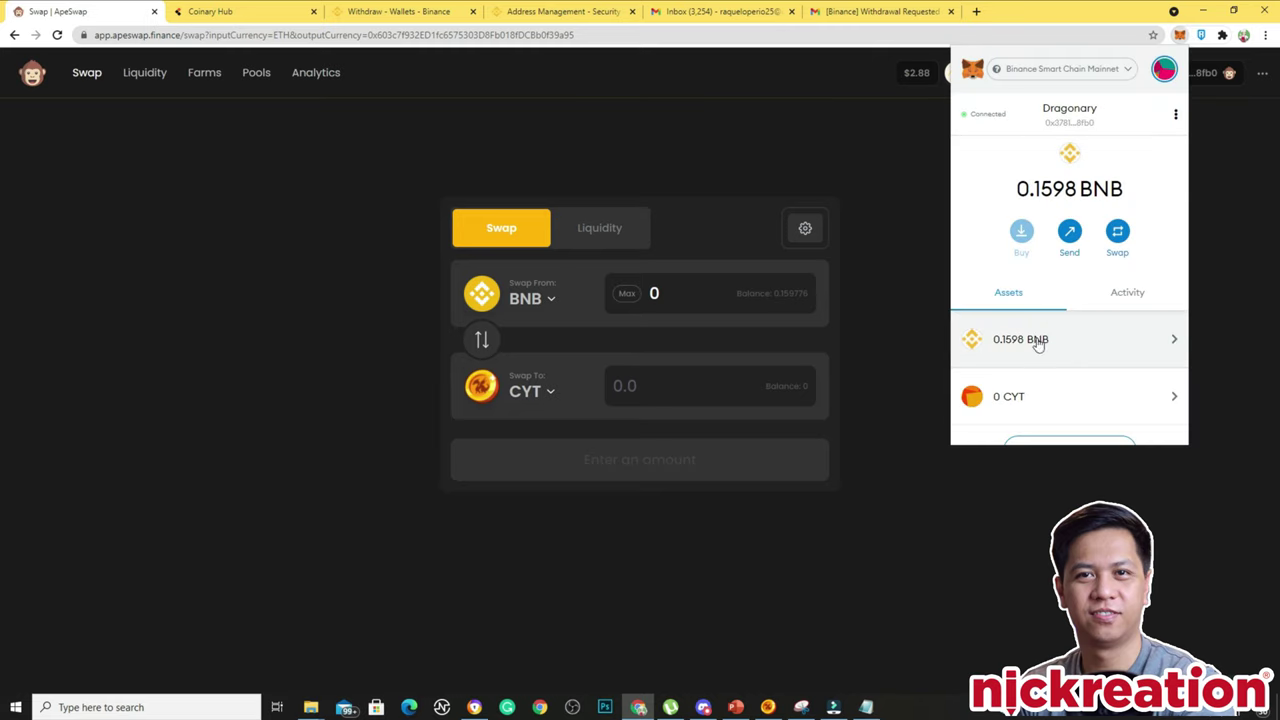
{"action": "scroll", "coordinate": [1035, 343], "scroll_direction": "down", "scroll_amount": 1}
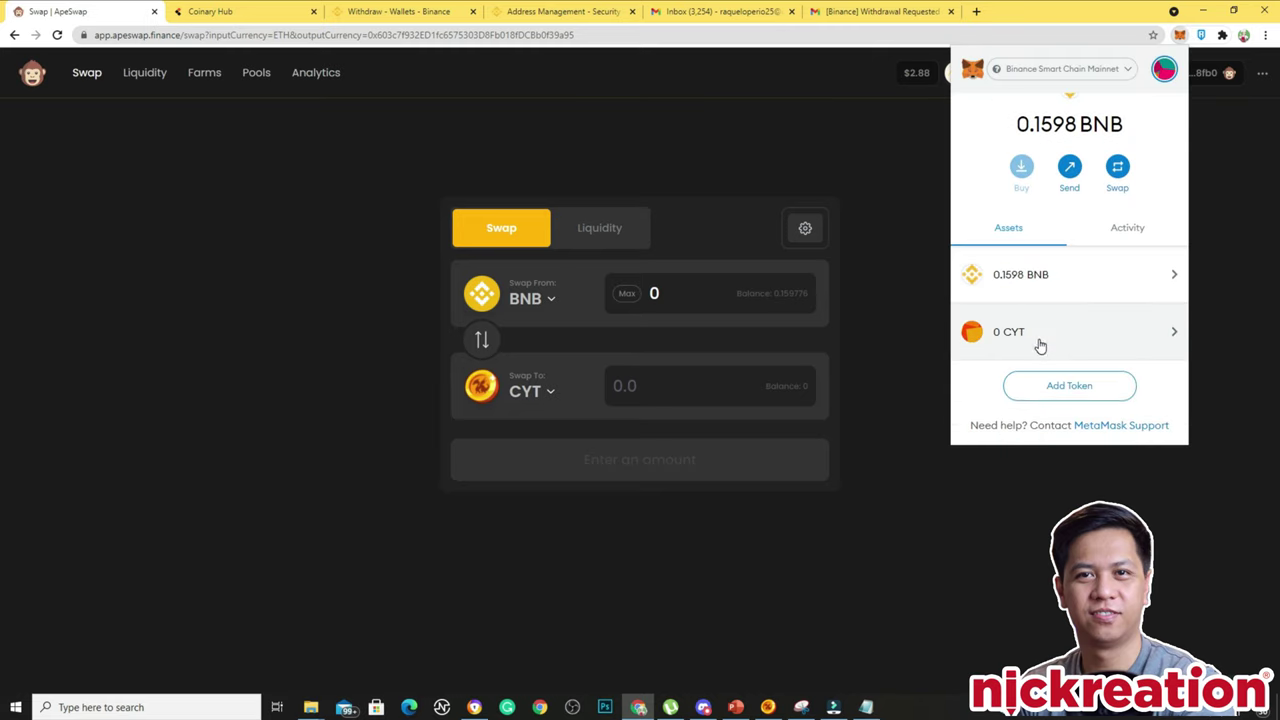
{"action": "left_click", "coordinate": [296, 282]}
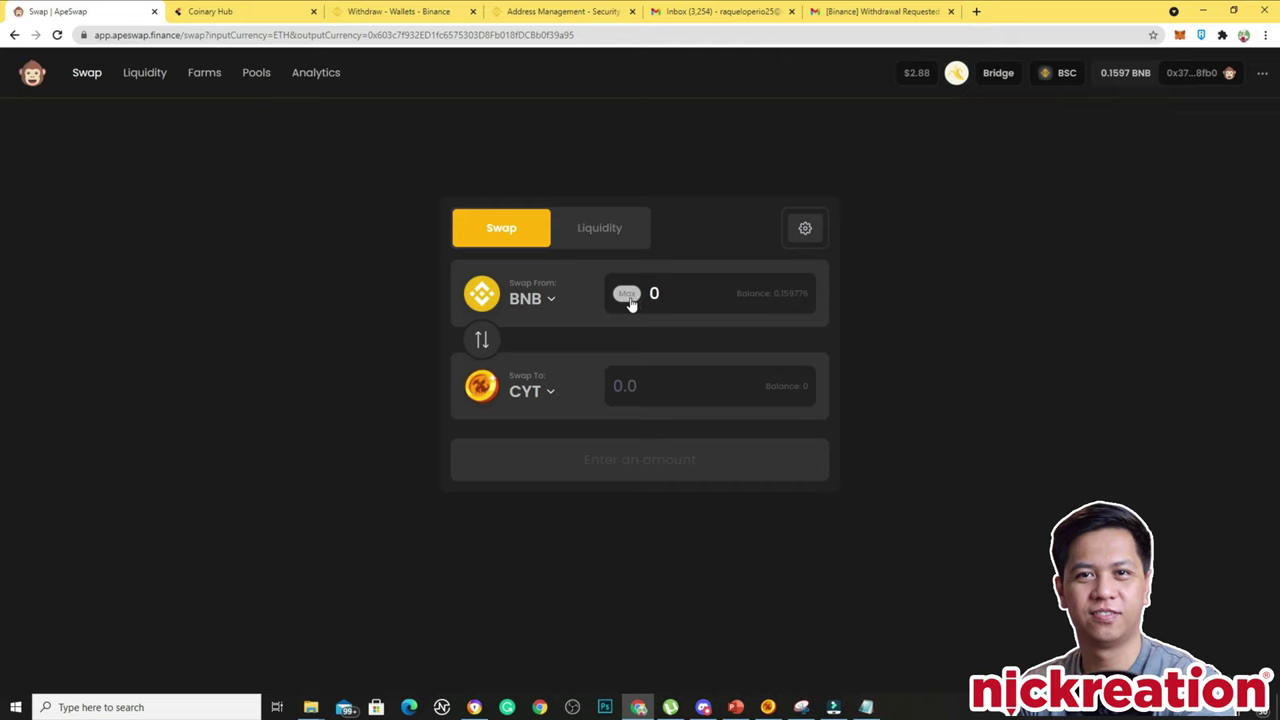
{"action": "left_click", "coordinate": [627, 296]}
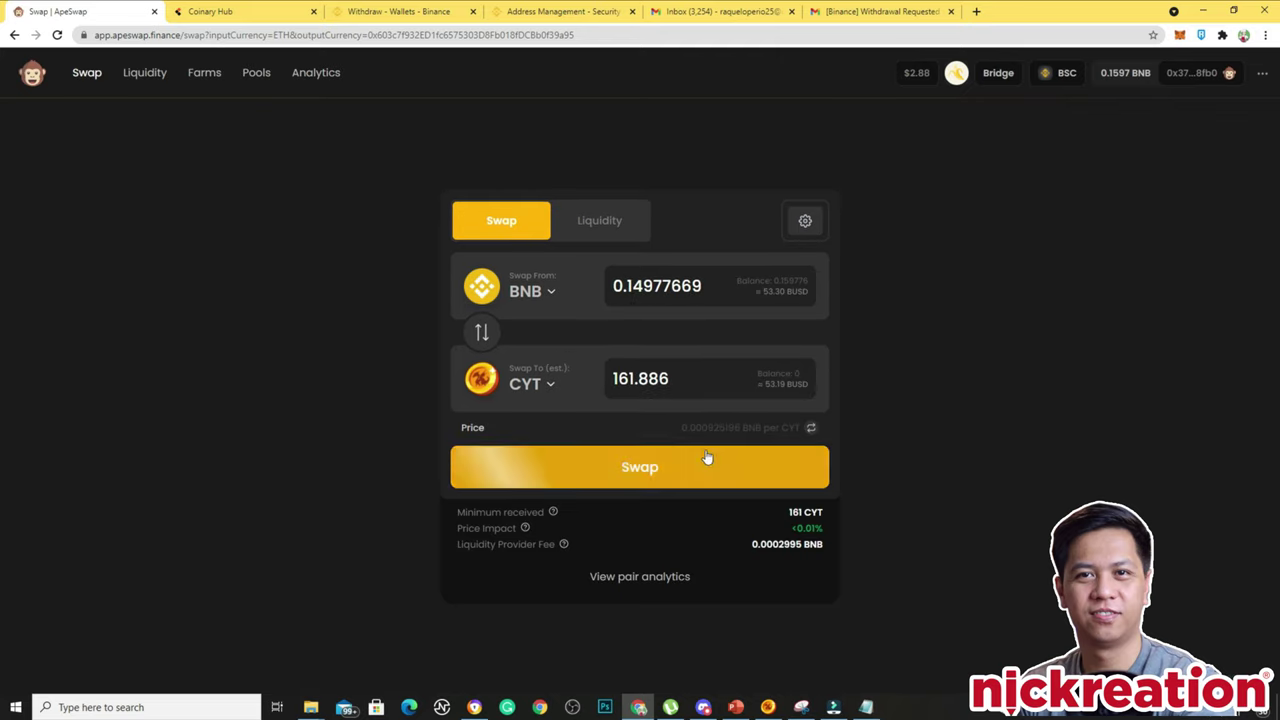
{"action": "left_click", "coordinate": [626, 469]}
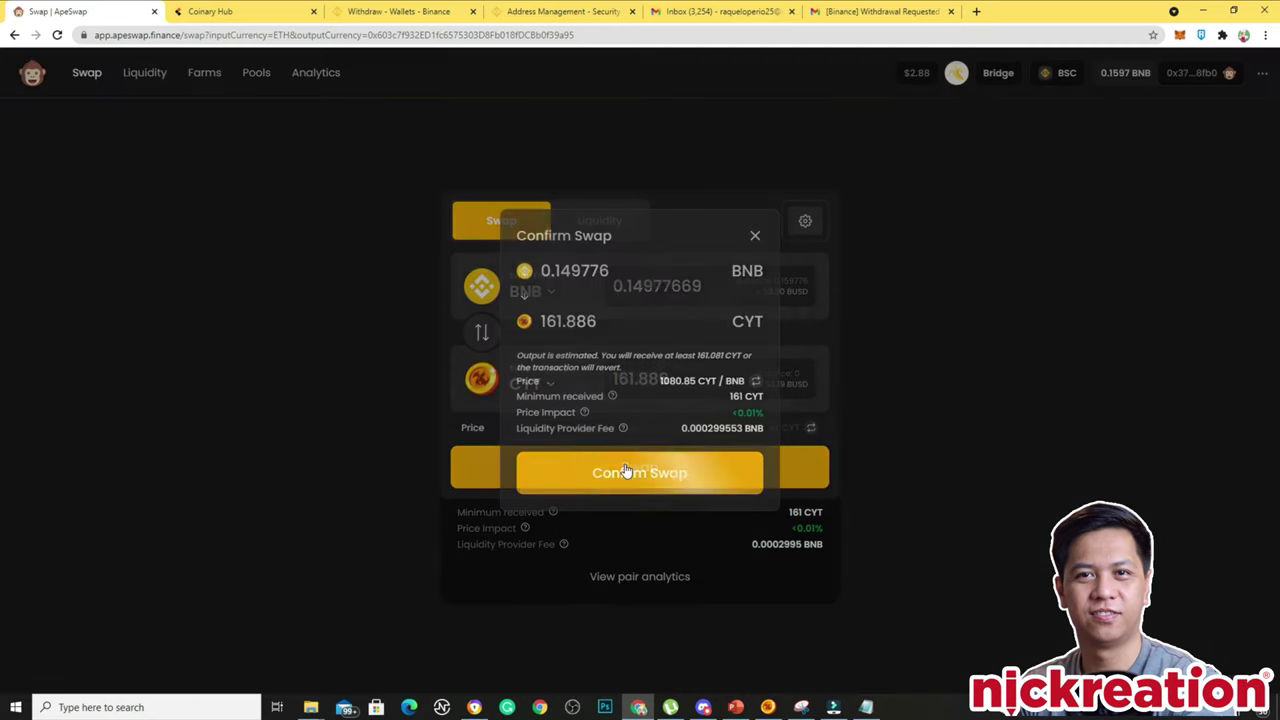
{"action": "left_click", "coordinate": [647, 477]}
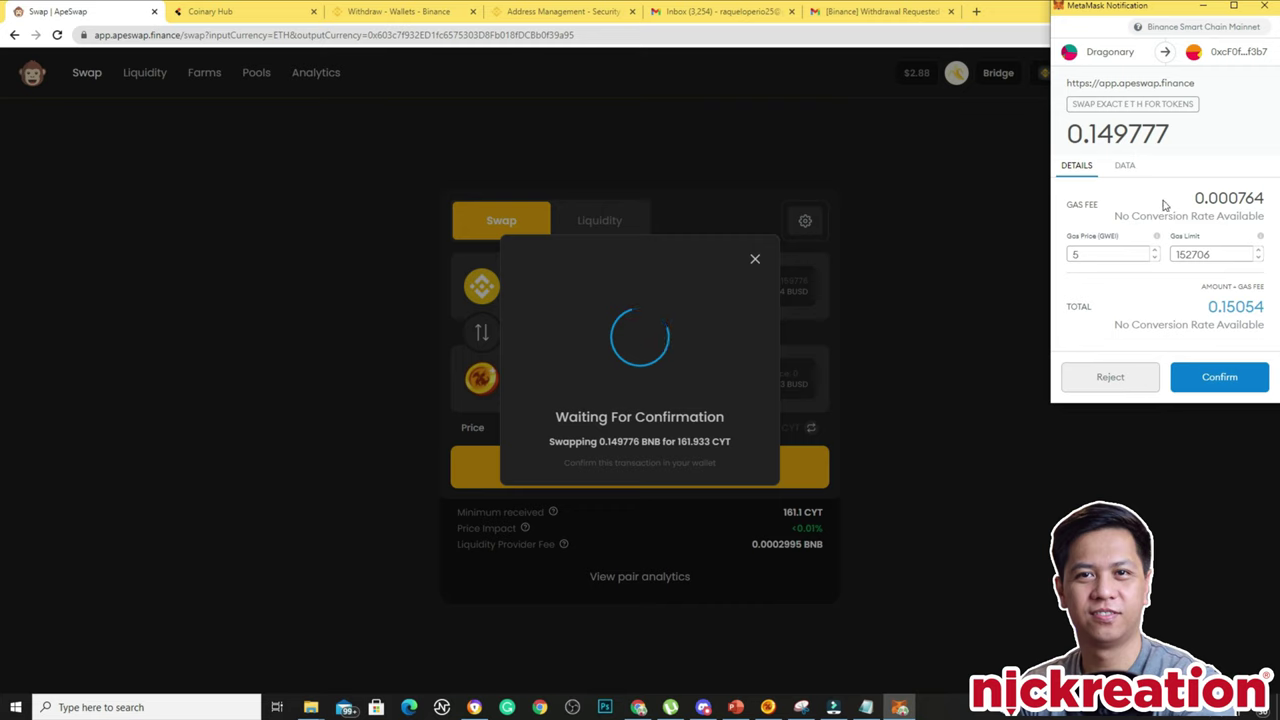
{"action": "left_click", "coordinate": [1217, 378]}
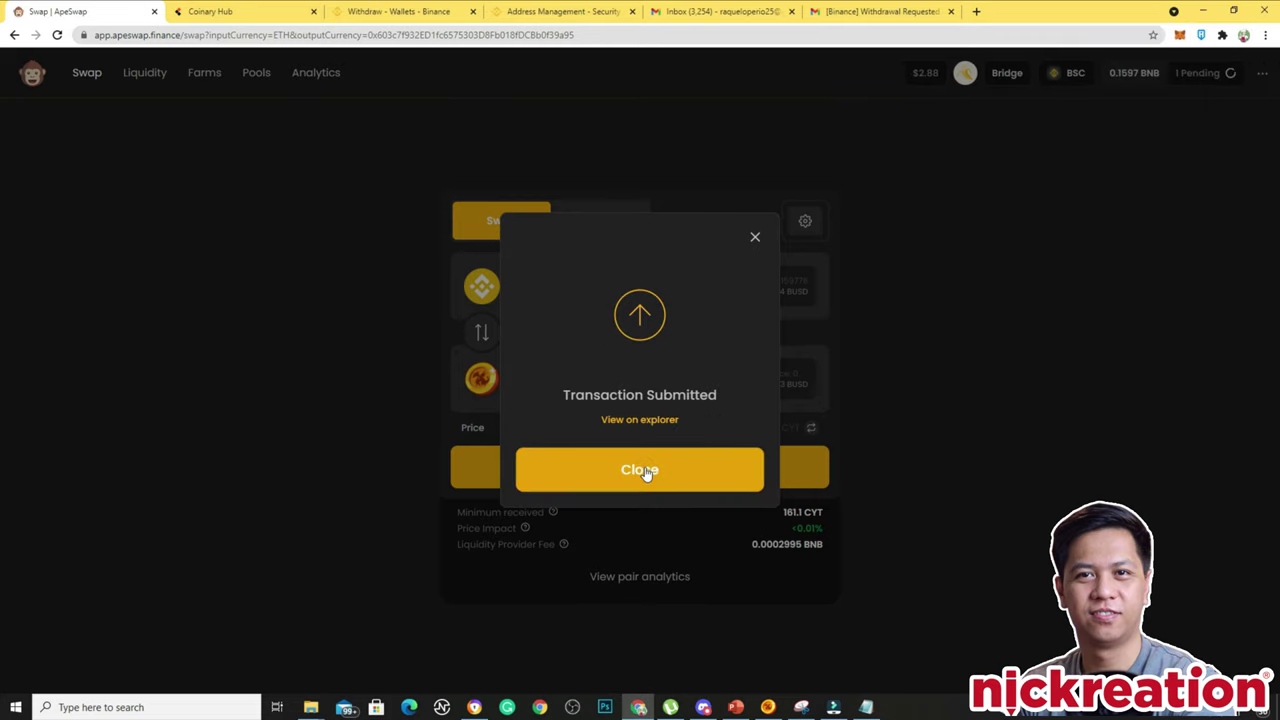
Confirm on BscScan that the swap succeeded with about 161.94 CYT, then return to ApeSwap.
{"action": "left_click", "coordinate": [640, 420]}
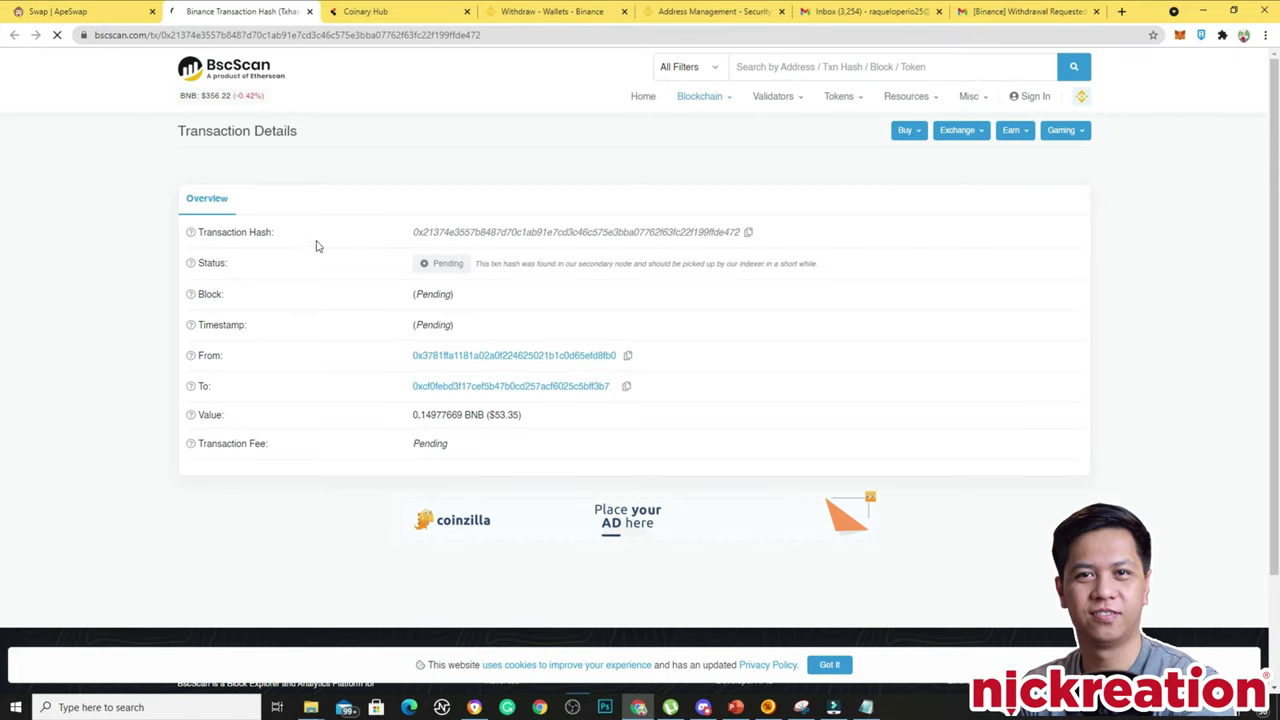
{"action": "left_click", "coordinate": [57, 35]}
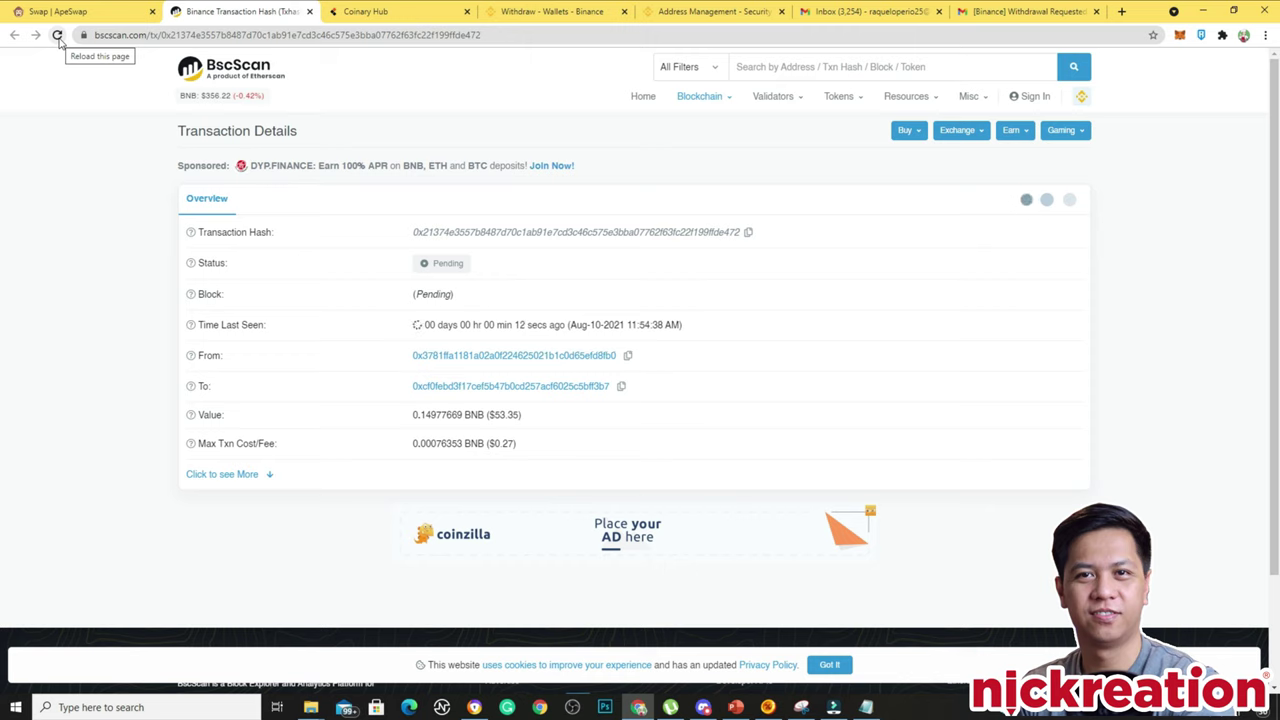
{"action": "left_click", "coordinate": [58, 37]}
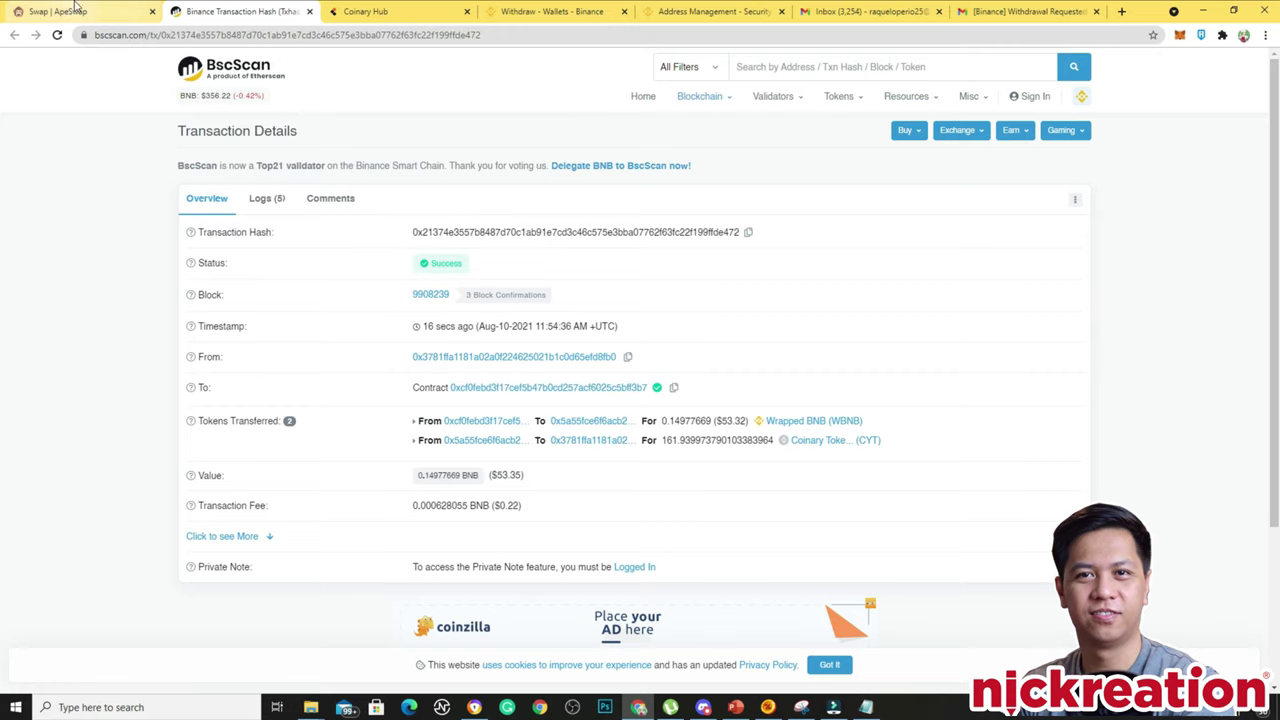
{"action": "left_click", "coordinate": [108, 12]}
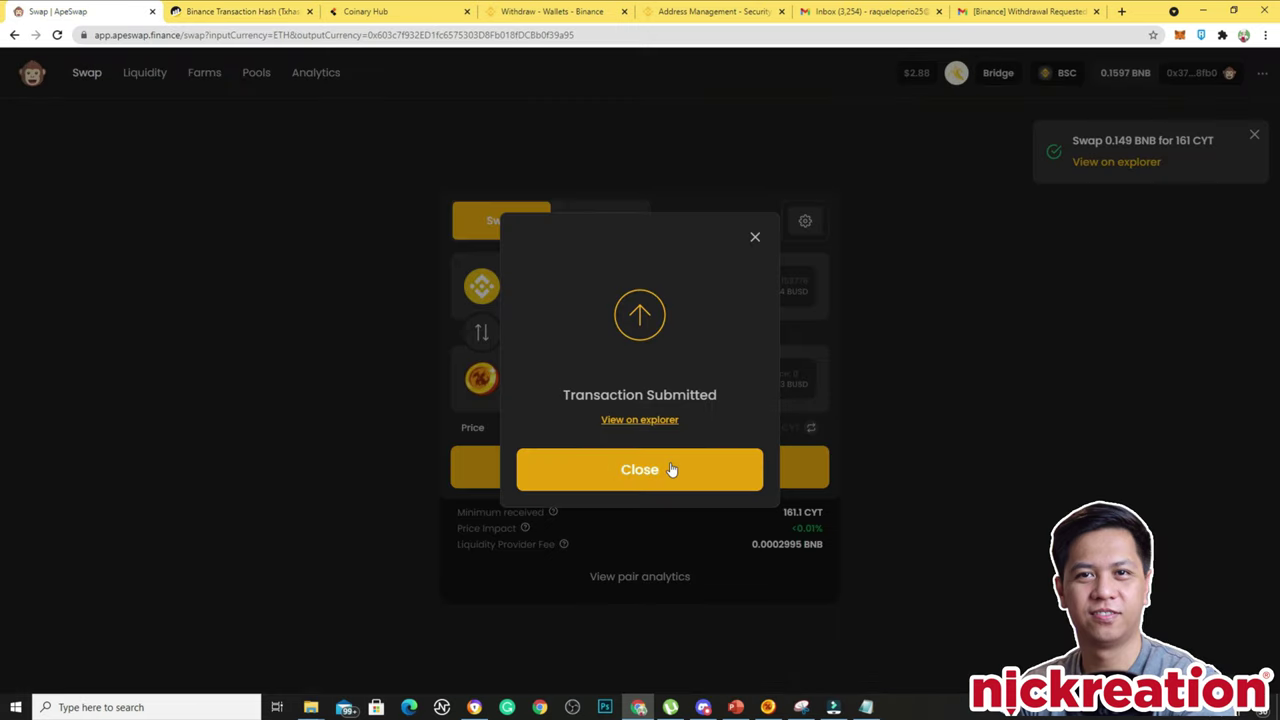
Close the Transaction Submitted dialog and check MetaMask holds 161.939 CYT and about 0.0094 BNB.
{"action": "left_click", "coordinate": [671, 469]}
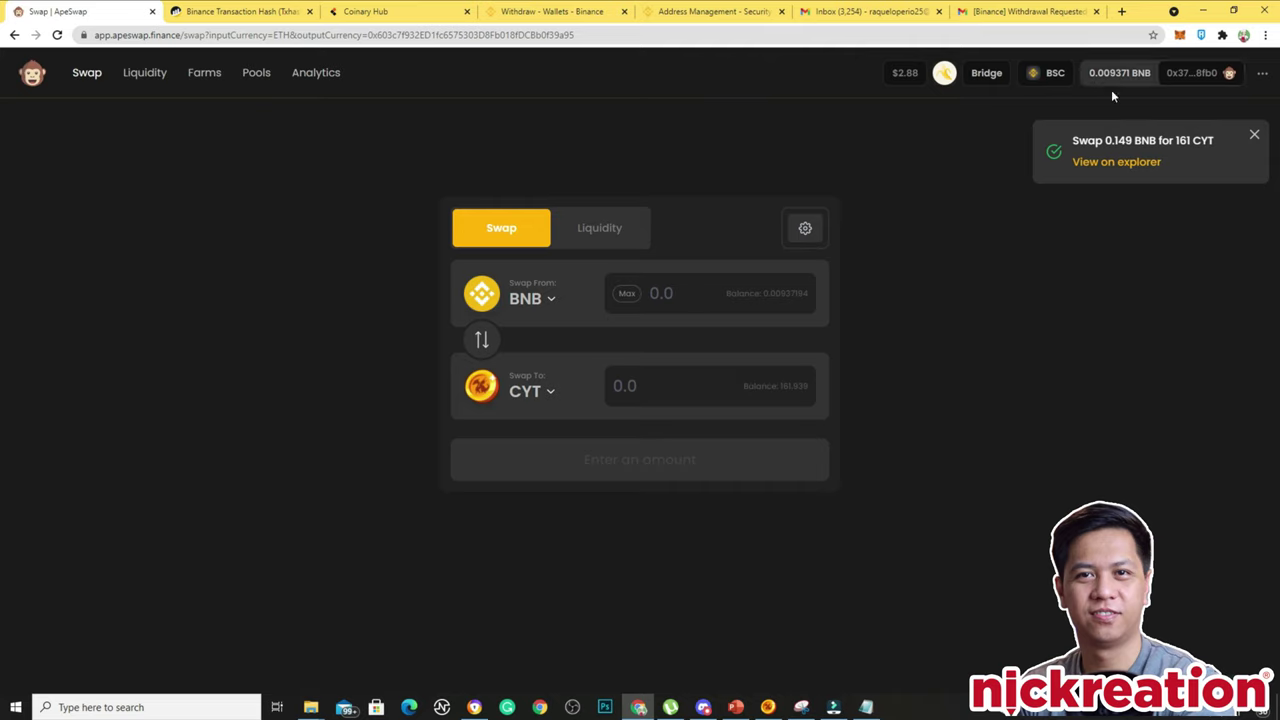
{"action": "left_click", "coordinate": [1180, 35]}
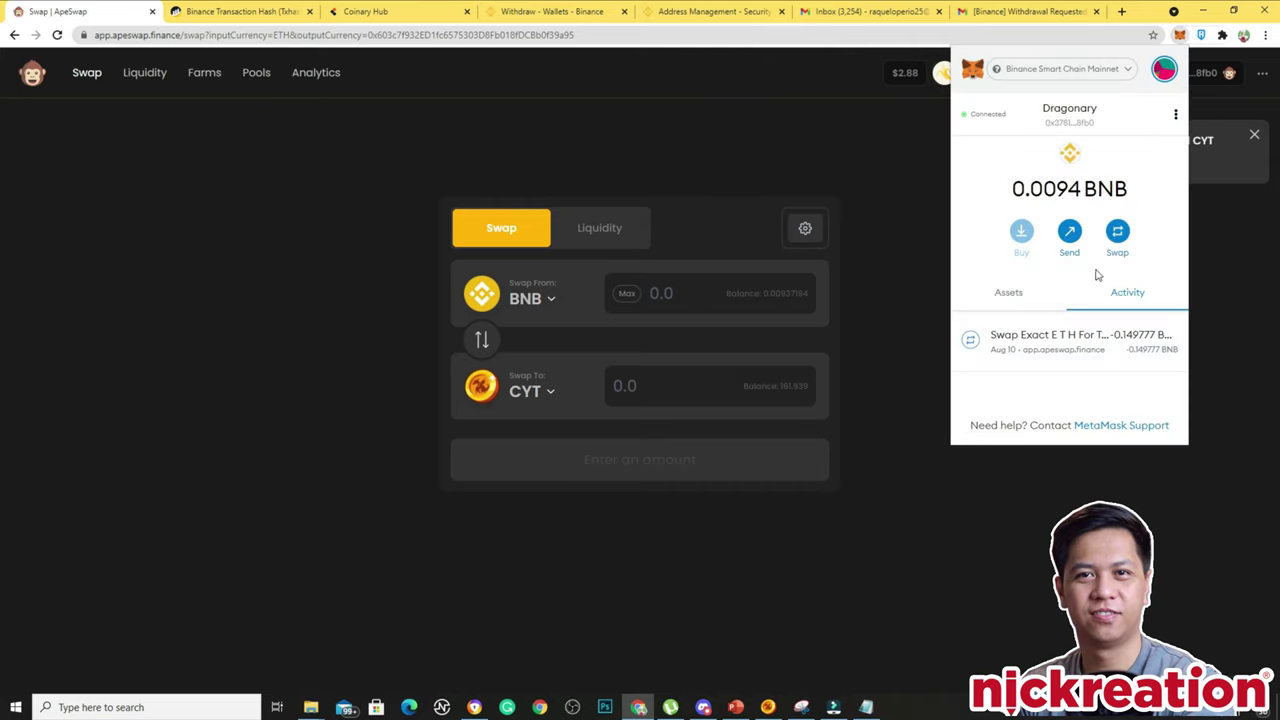
{"action": "left_click", "coordinate": [1017, 296]}
{"action": "scroll", "coordinate": [1020, 300], "scroll_direction": "down", "scroll_amount": 1}
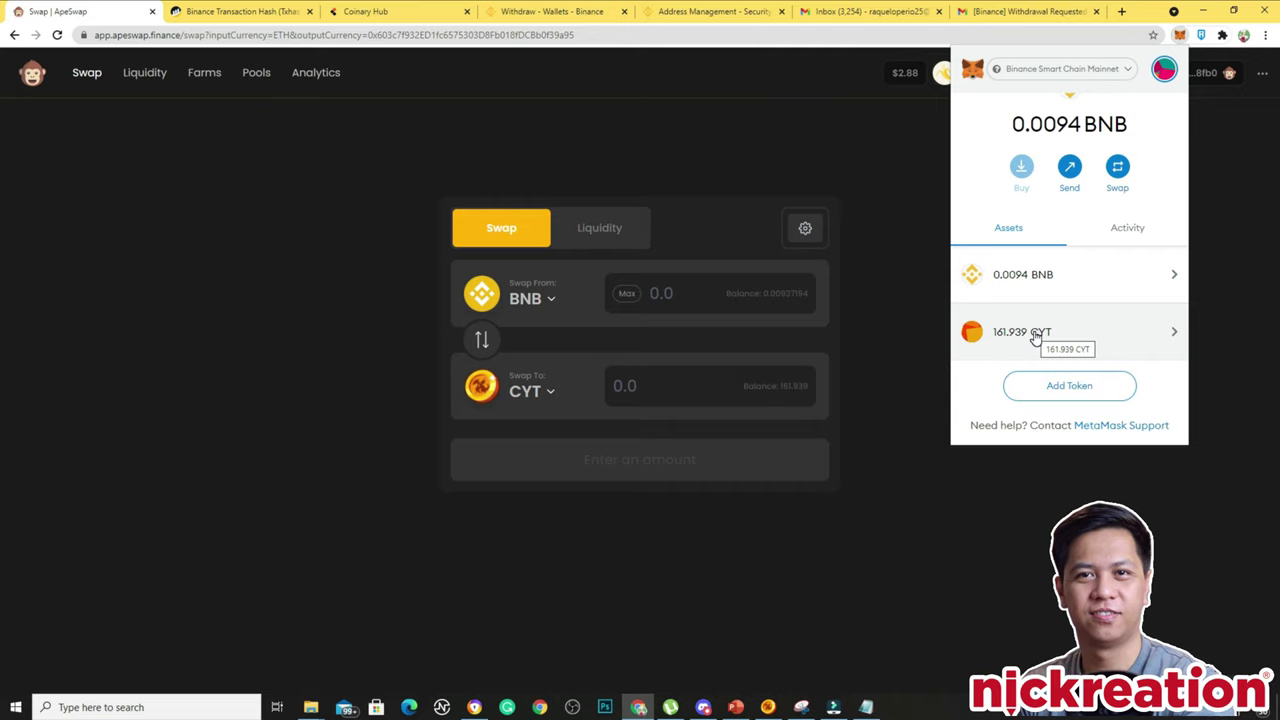
{"action": "left_click", "coordinate": [1077, 176]}
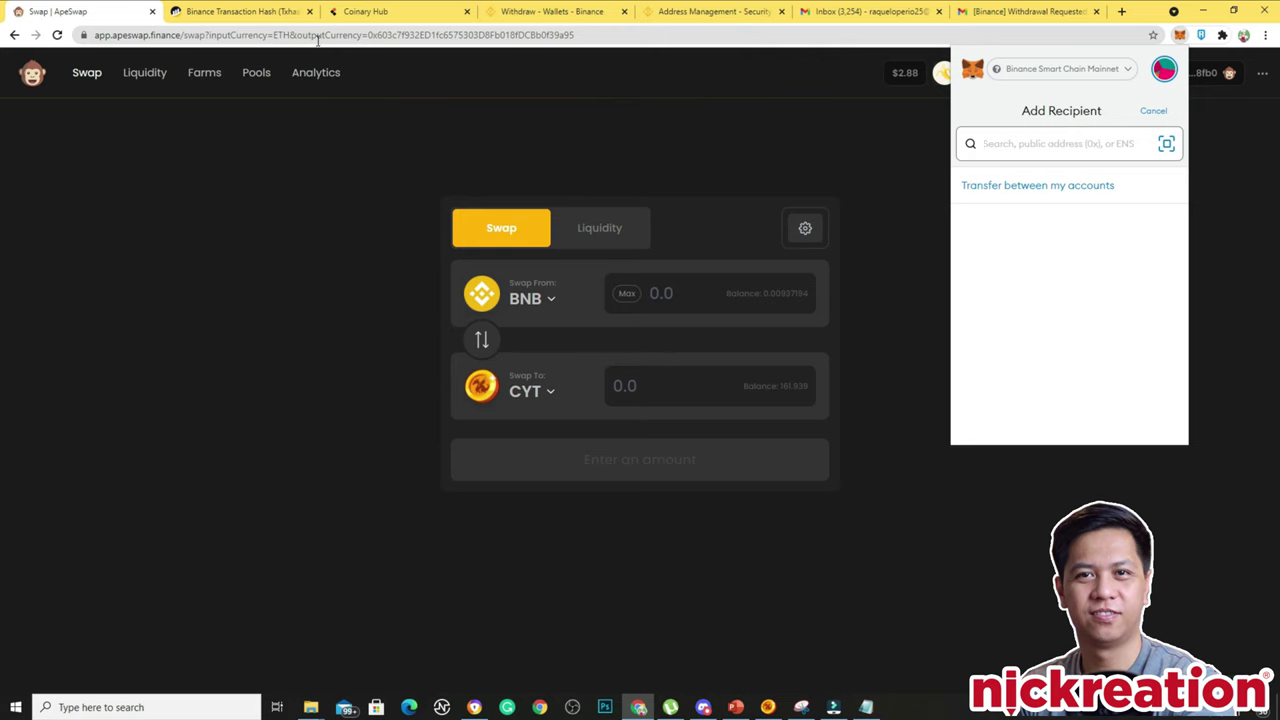
Copy the Coinary Hub balance deposit address and go back to ApeSwap.
{"action": "left_click", "coordinate": [362, 12]}
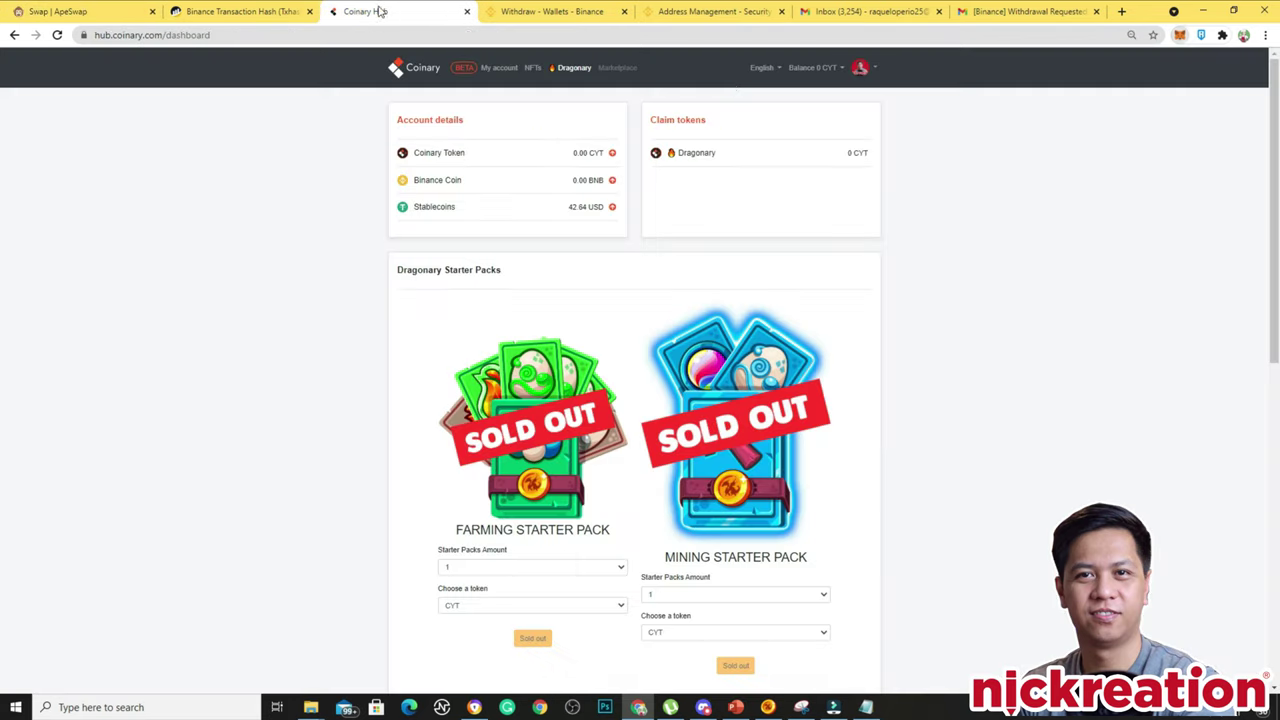
{"action": "left_click", "coordinate": [836, 72]}
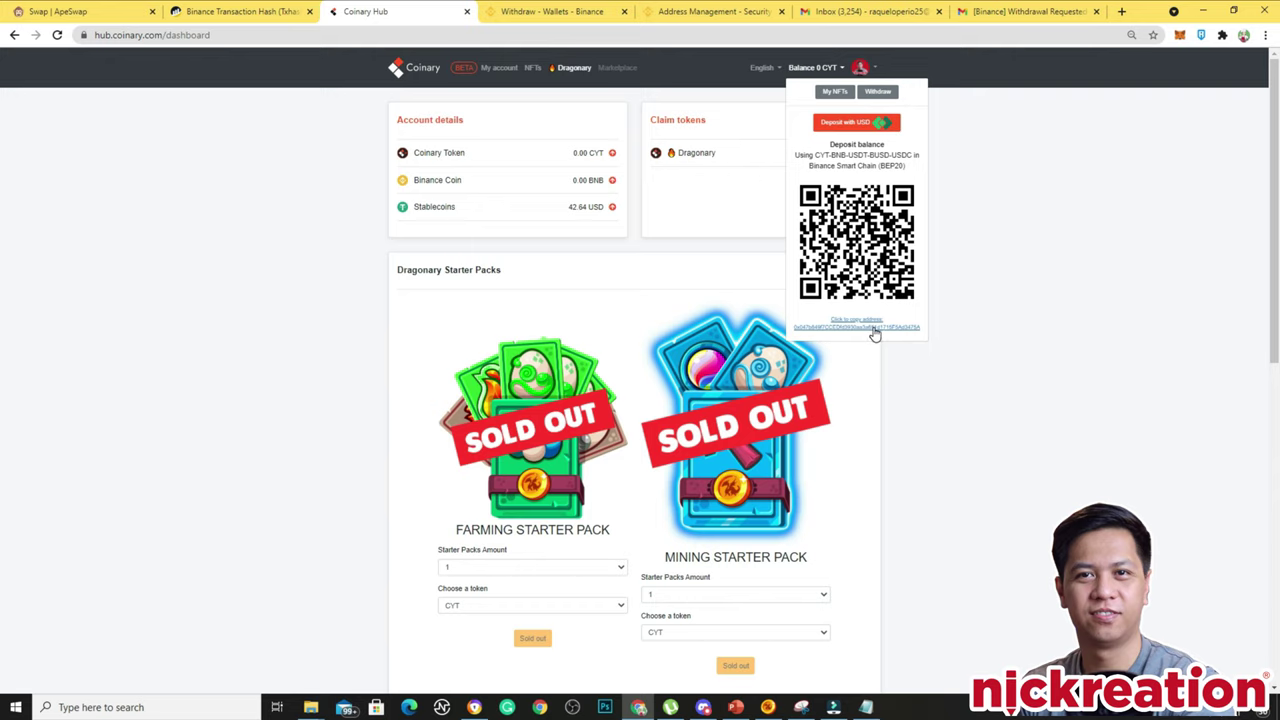
{"action": "left_click", "coordinate": [840, 326]}
{"action": "key", "text": "ctrl+1"}
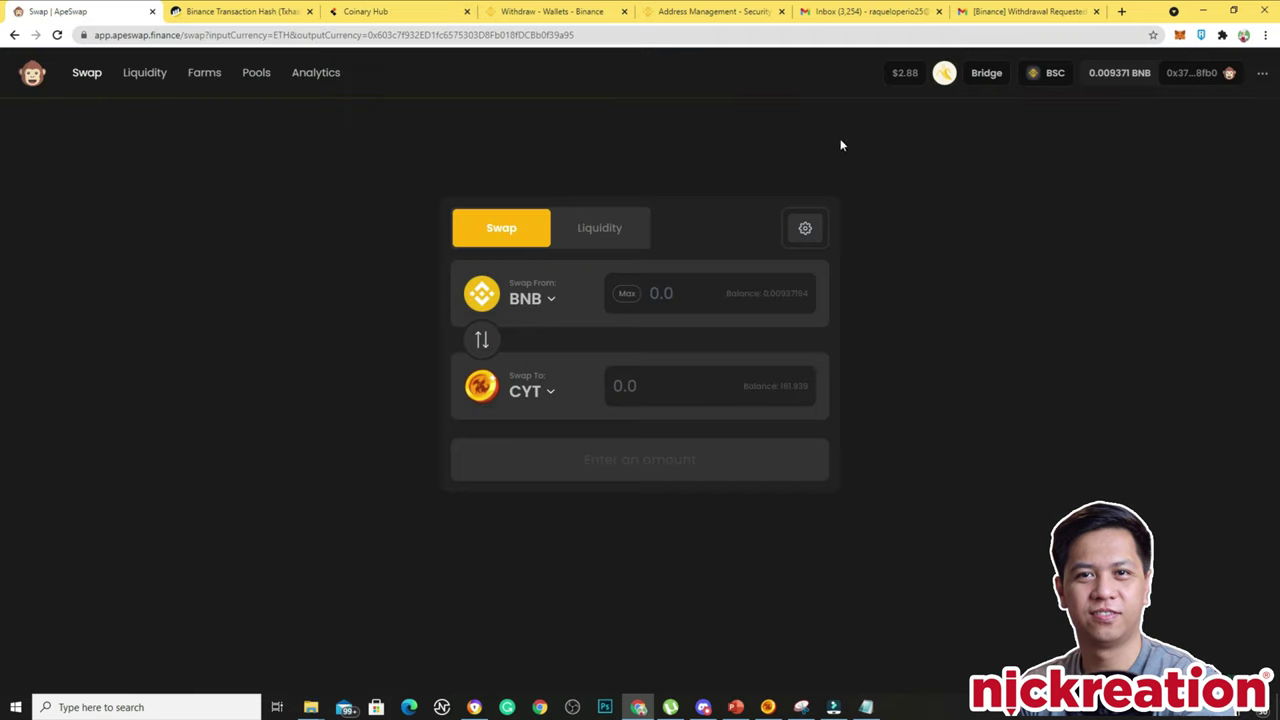
Send the entire 161.93997 CYT from MetaMask to the pasted Coinary Hub deposit address.
{"action": "left_click", "coordinate": [1180, 36]}
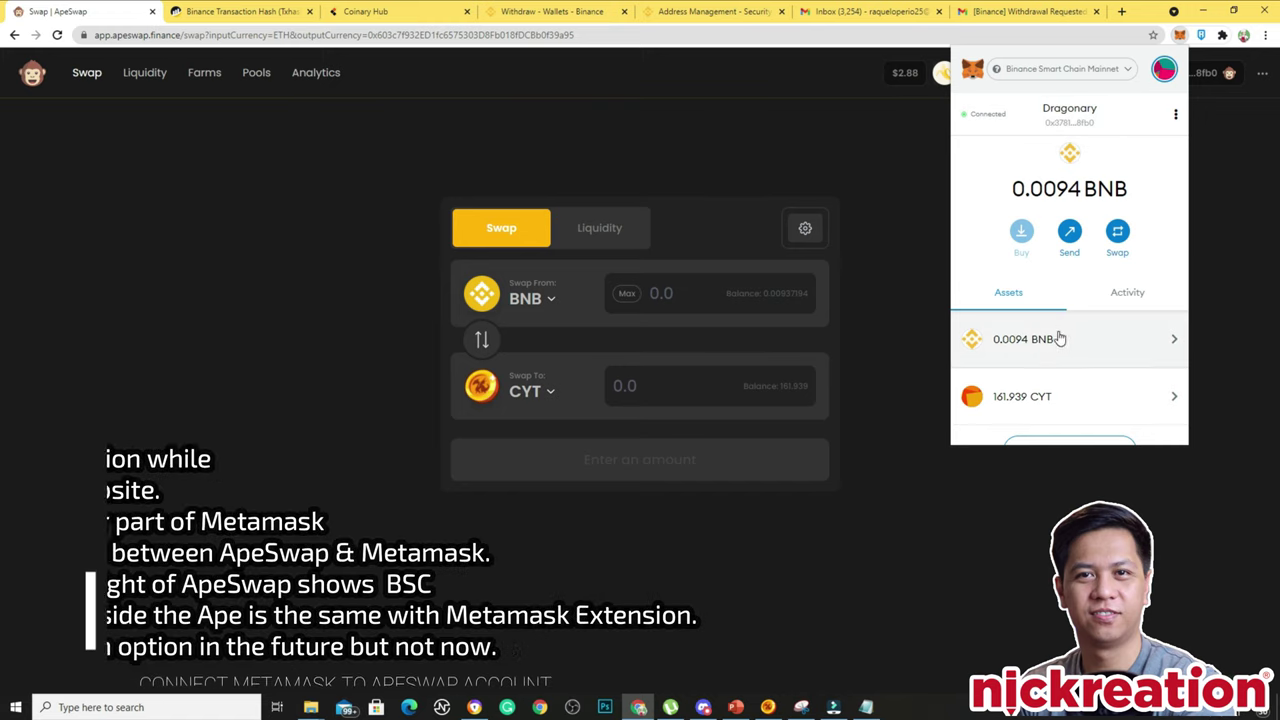
{"action": "left_click", "coordinate": [1070, 232]}
{"action": "left_click", "coordinate": [1020, 143]}
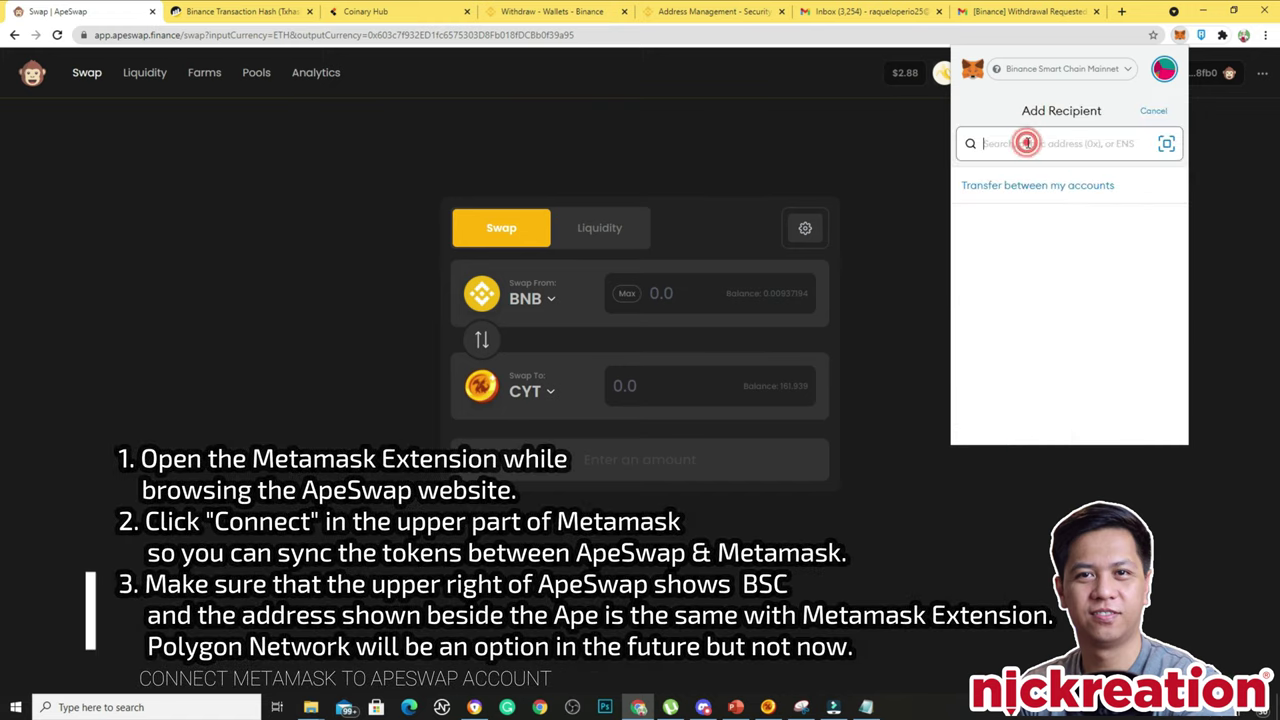
{"action": "key", "text": "ctrl+v"}
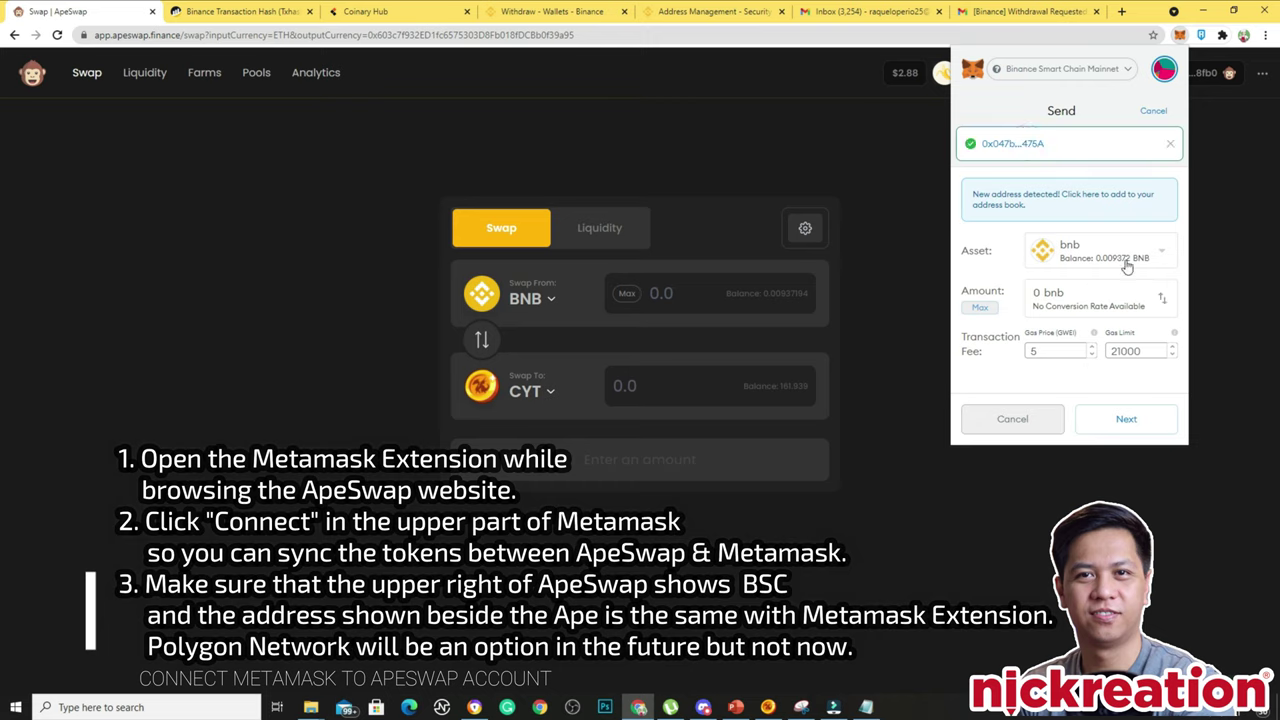
{"action": "left_click", "coordinate": [1145, 246]}
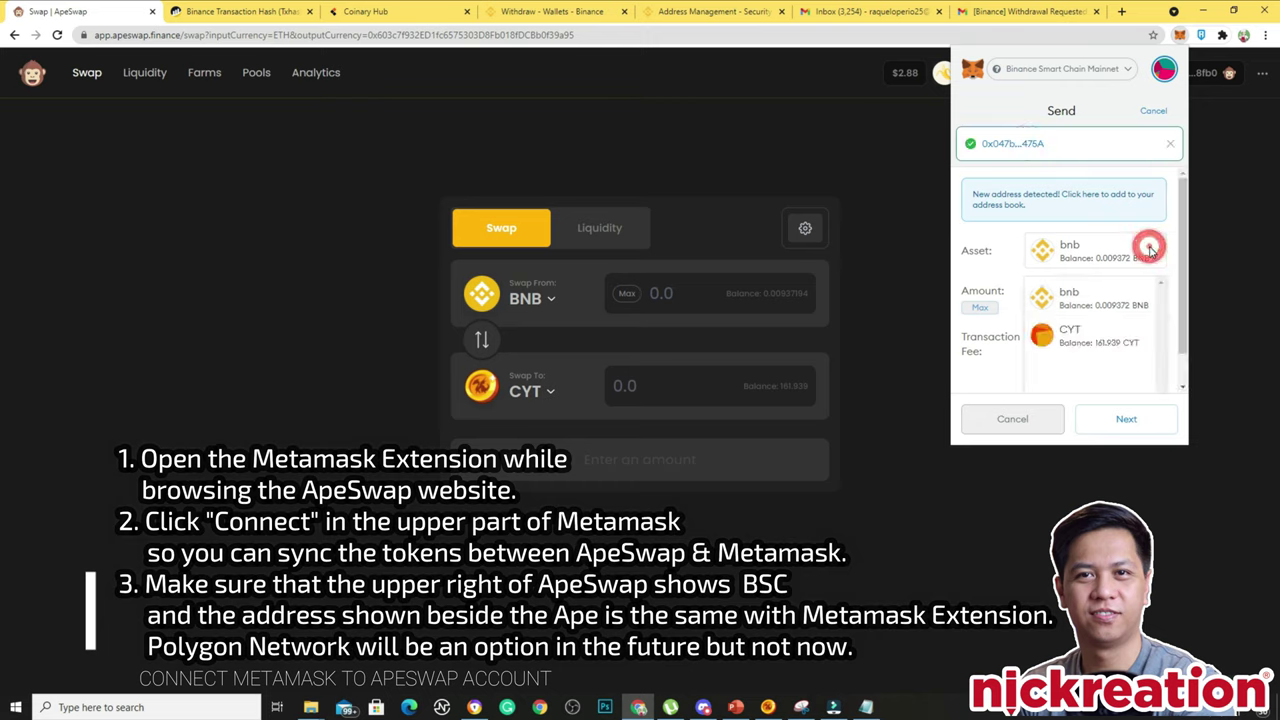
{"action": "left_click", "coordinate": [1100, 336]}
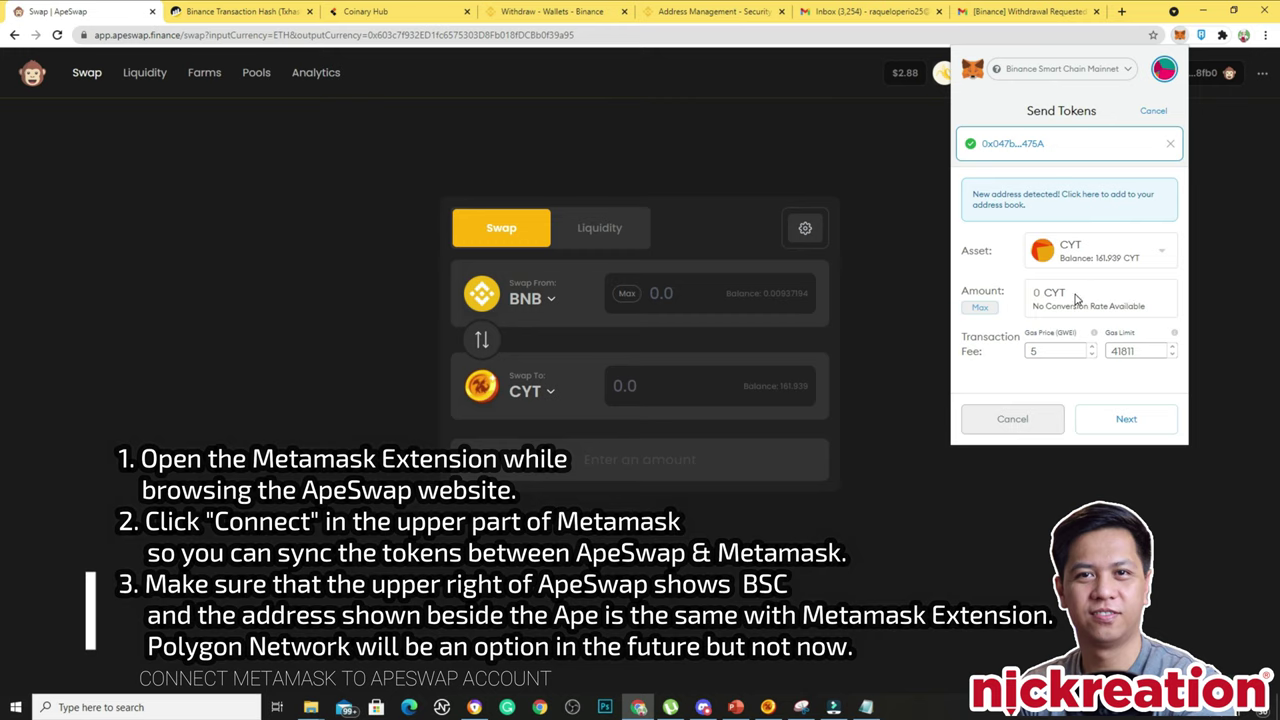
{"action": "left_click", "coordinate": [980, 308]}
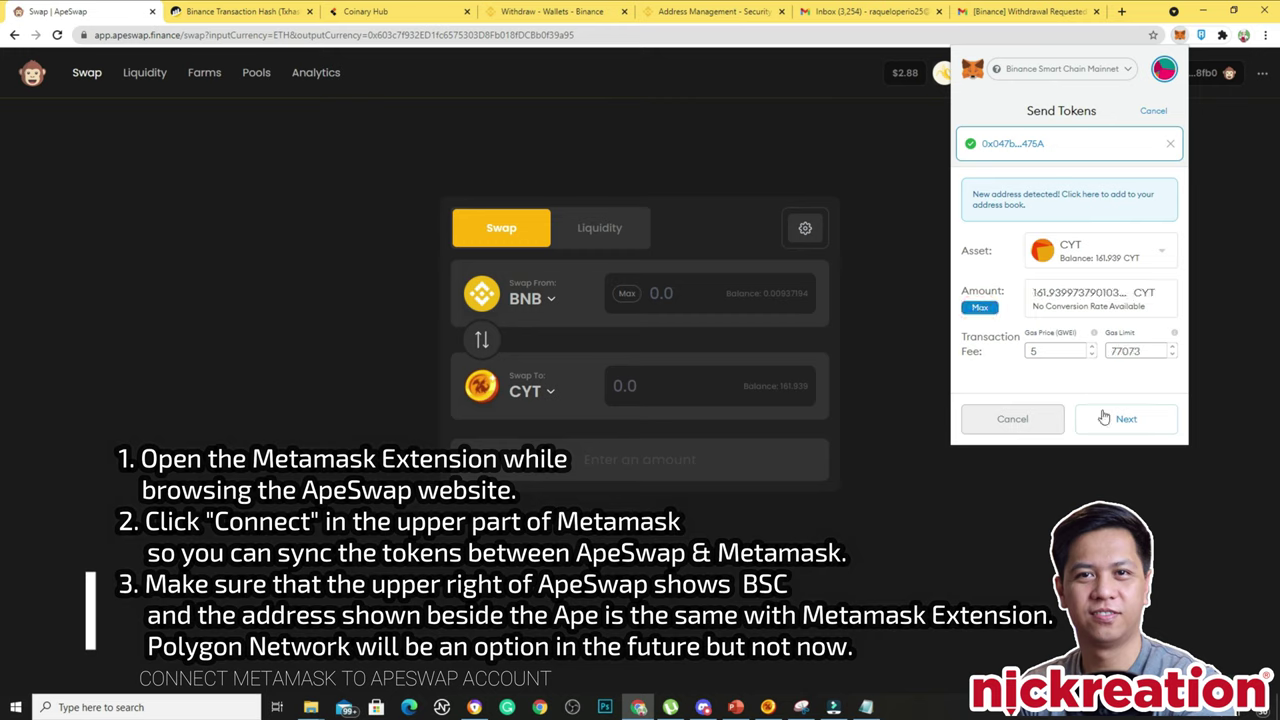
{"action": "left_click", "coordinate": [1124, 423]}
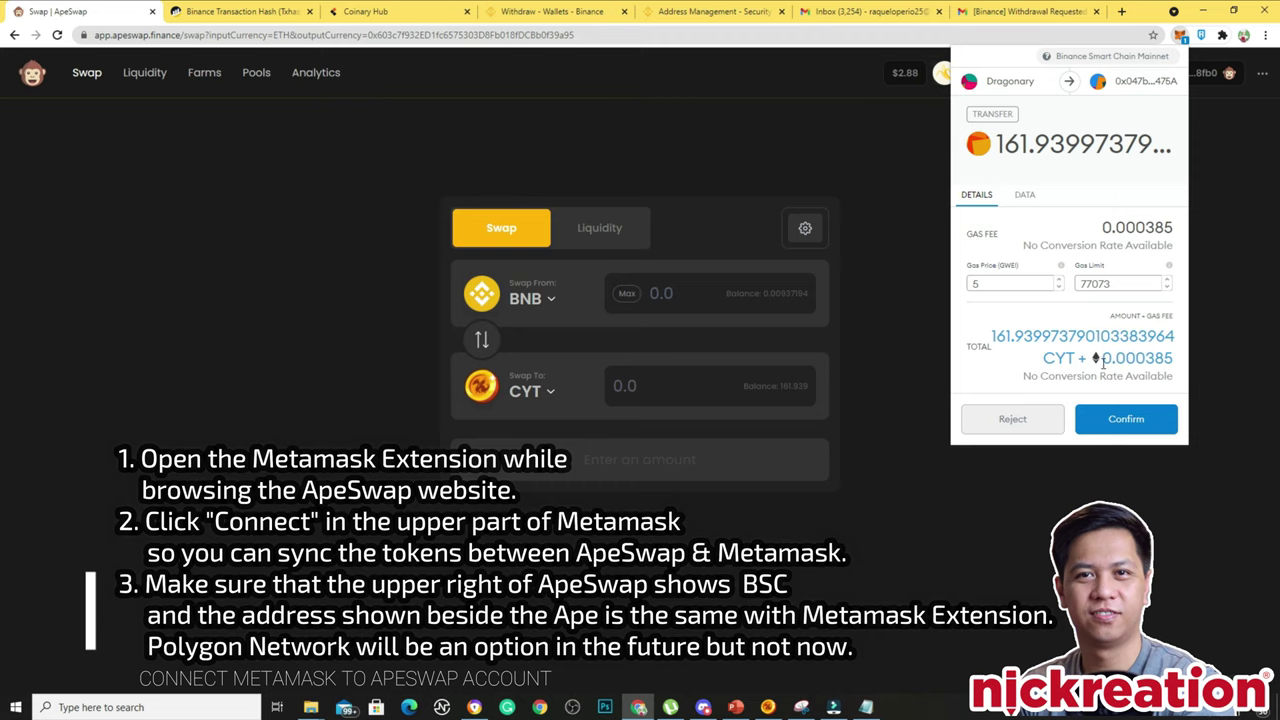
{"action": "left_click", "coordinate": [1124, 428]}
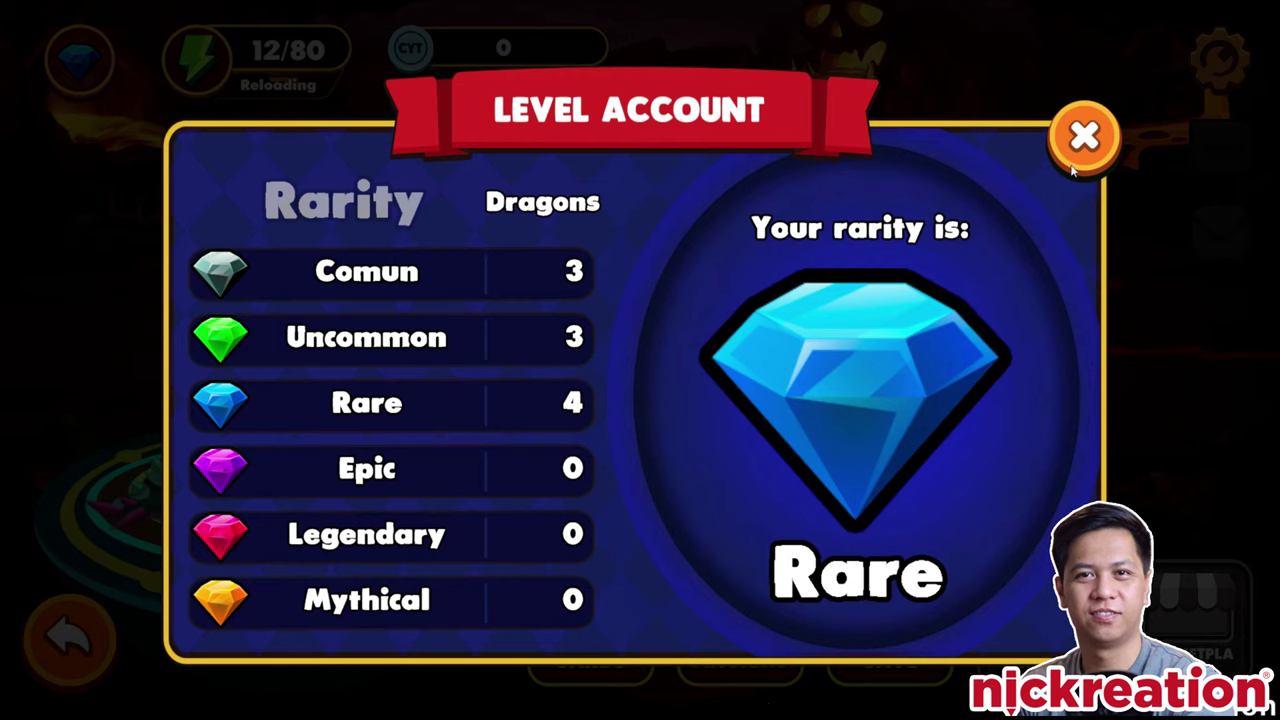
Close Dragonary's Level Account popup and return to ApeSwap, now showing 0 CYT.
{"action": "left_click", "coordinate": [1083, 145]}
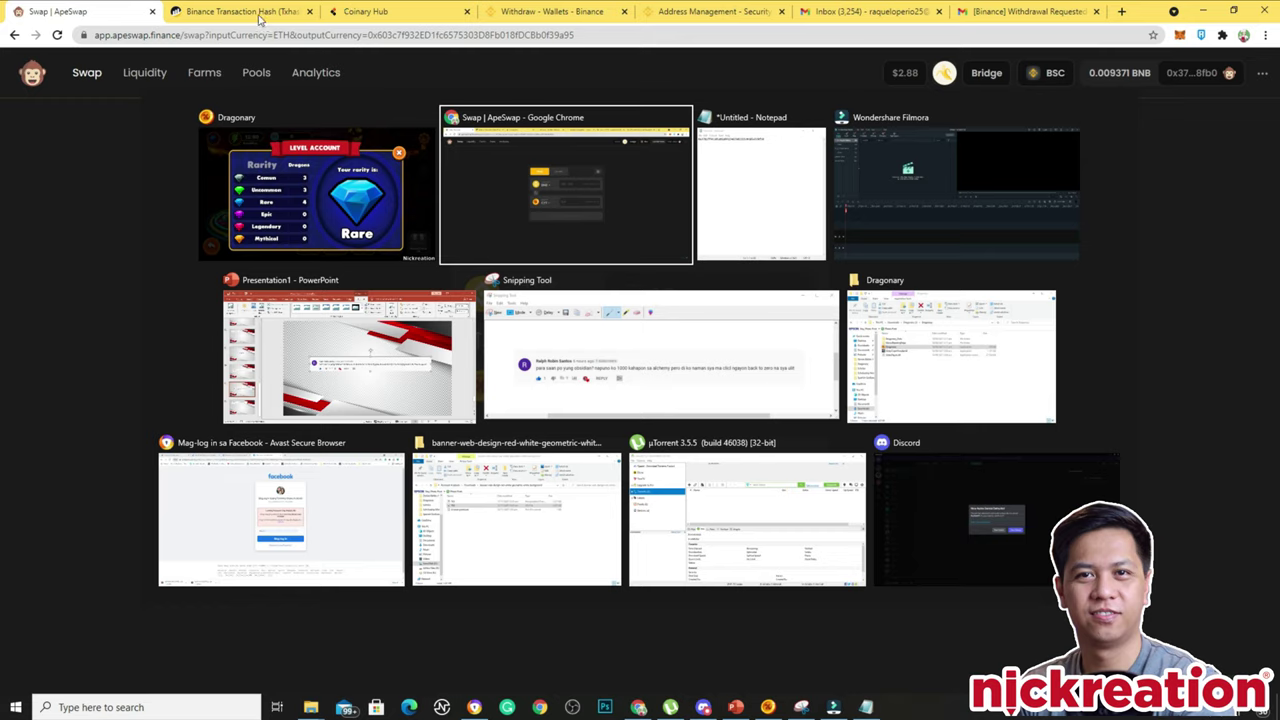
{"action": "left_click", "coordinate": [66, 12]}
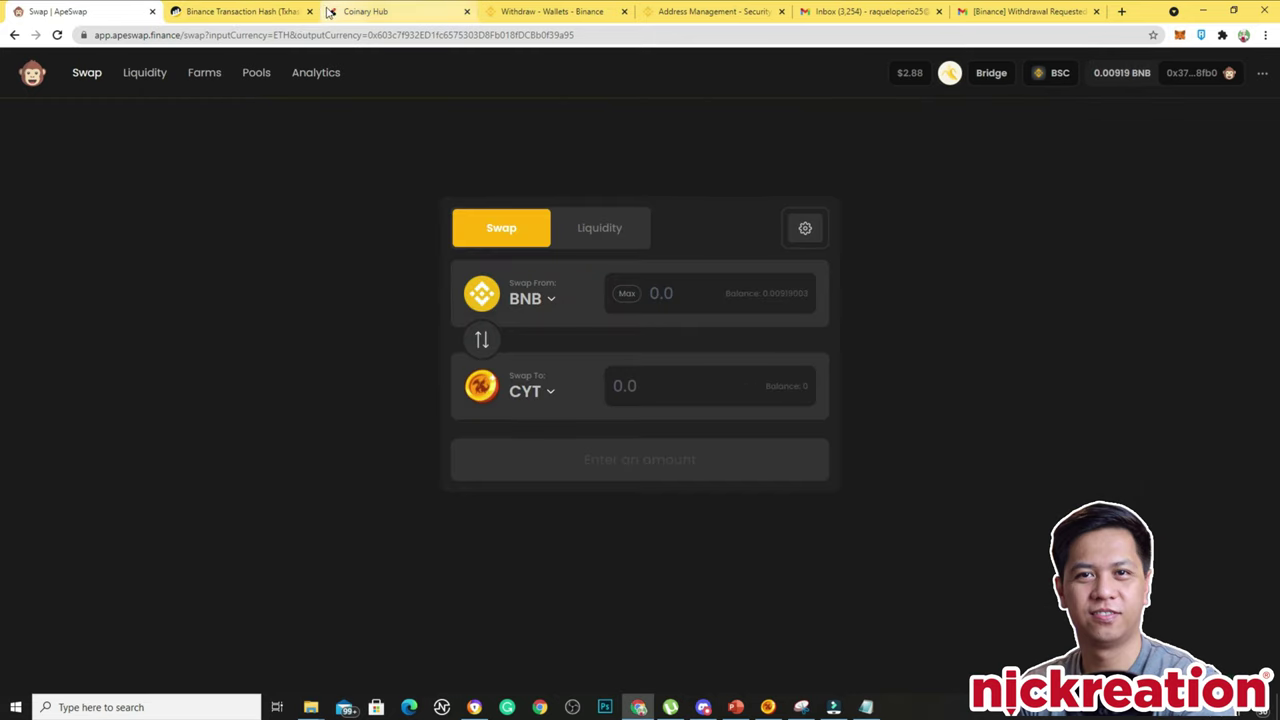
Check MetaMask's activity for the Send CYT transfer and confirm balances of 0 CYT and 0.0092 BNB.
{"action": "left_click", "coordinate": [1182, 37]}
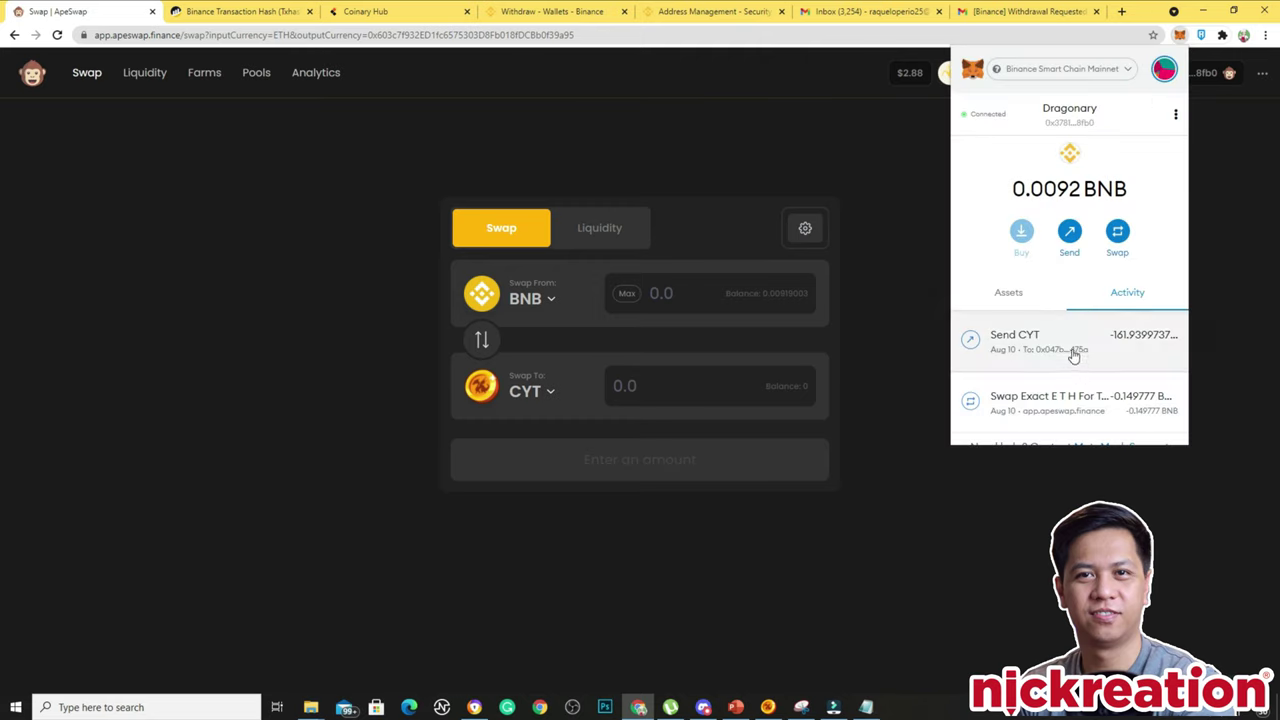
{"action": "scroll", "coordinate": [1055, 346], "scroll_direction": "down", "scroll_amount": 1}
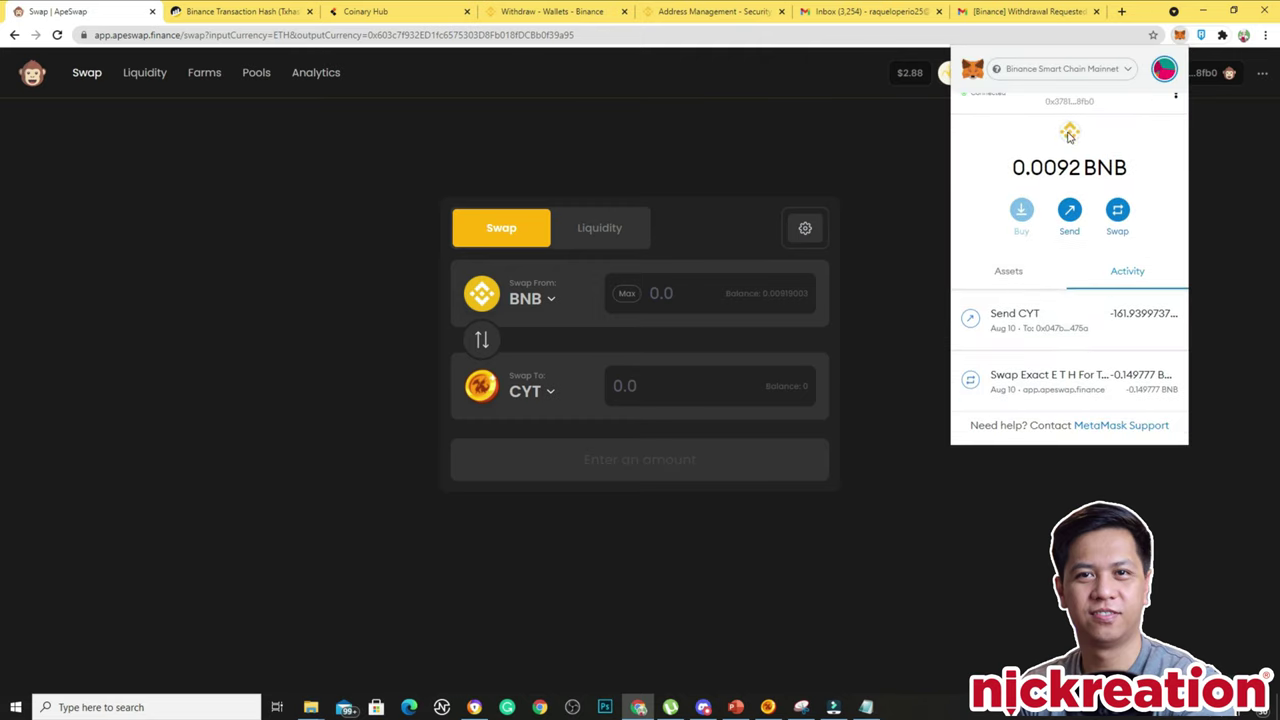
{"action": "scroll", "coordinate": [1069, 139], "scroll_direction": "up", "scroll_amount": 1}
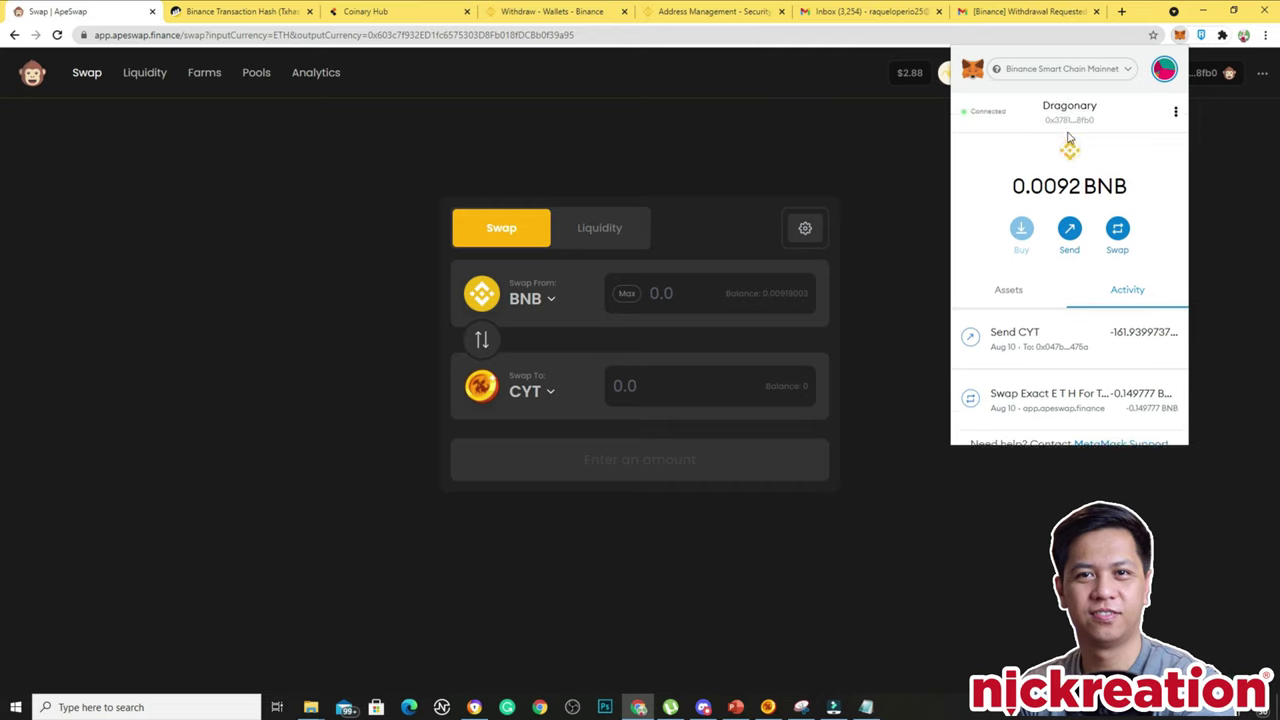
{"action": "left_click", "coordinate": [1020, 300]}
{"action": "scroll", "coordinate": [1046, 290], "scroll_direction": "down", "scroll_amount": 1}
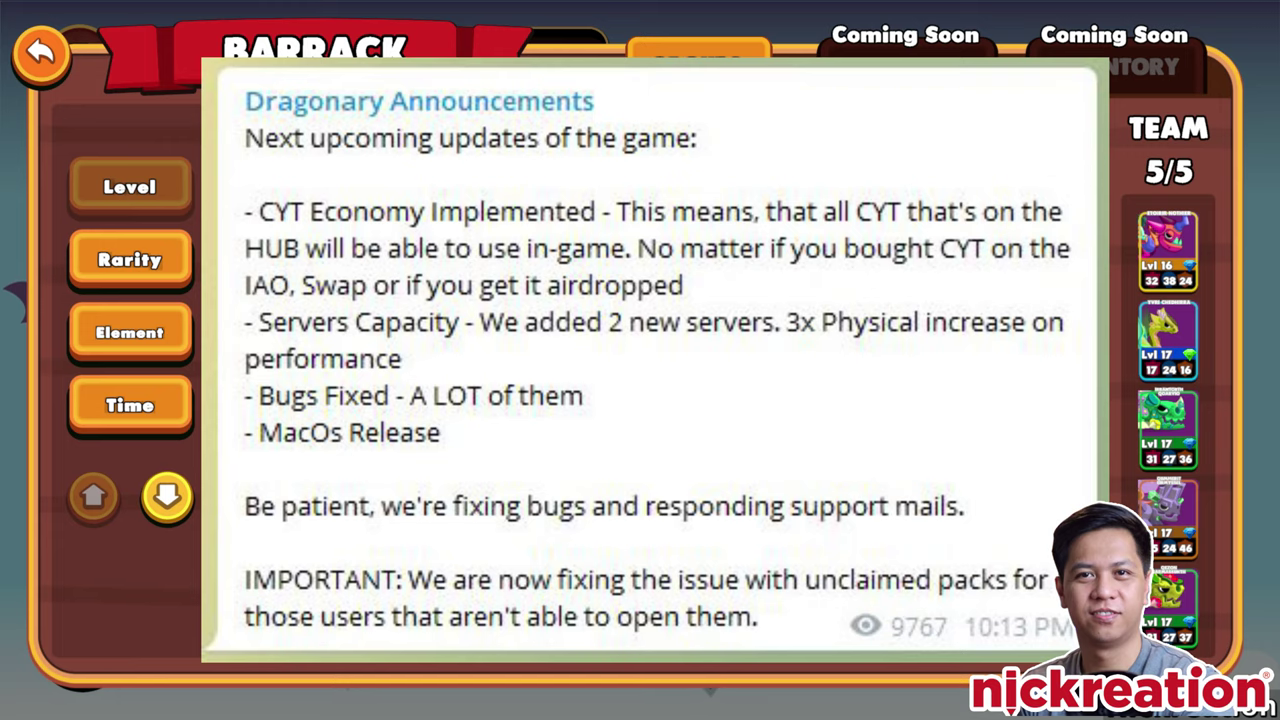
Back out of Dragonary's Barrack and island screens to the main lair, where CYT reads 0.
{"action": "left_click", "coordinate": [40, 52]}
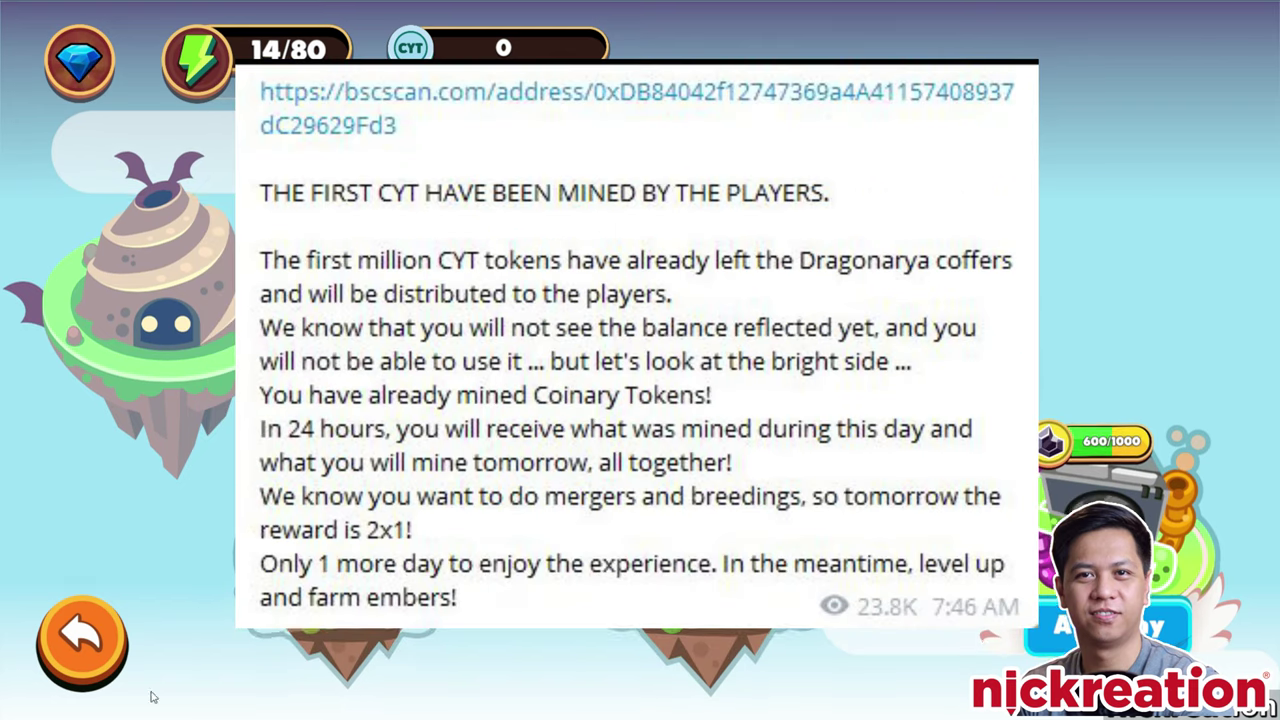
{"action": "left_click", "coordinate": [84, 640]}
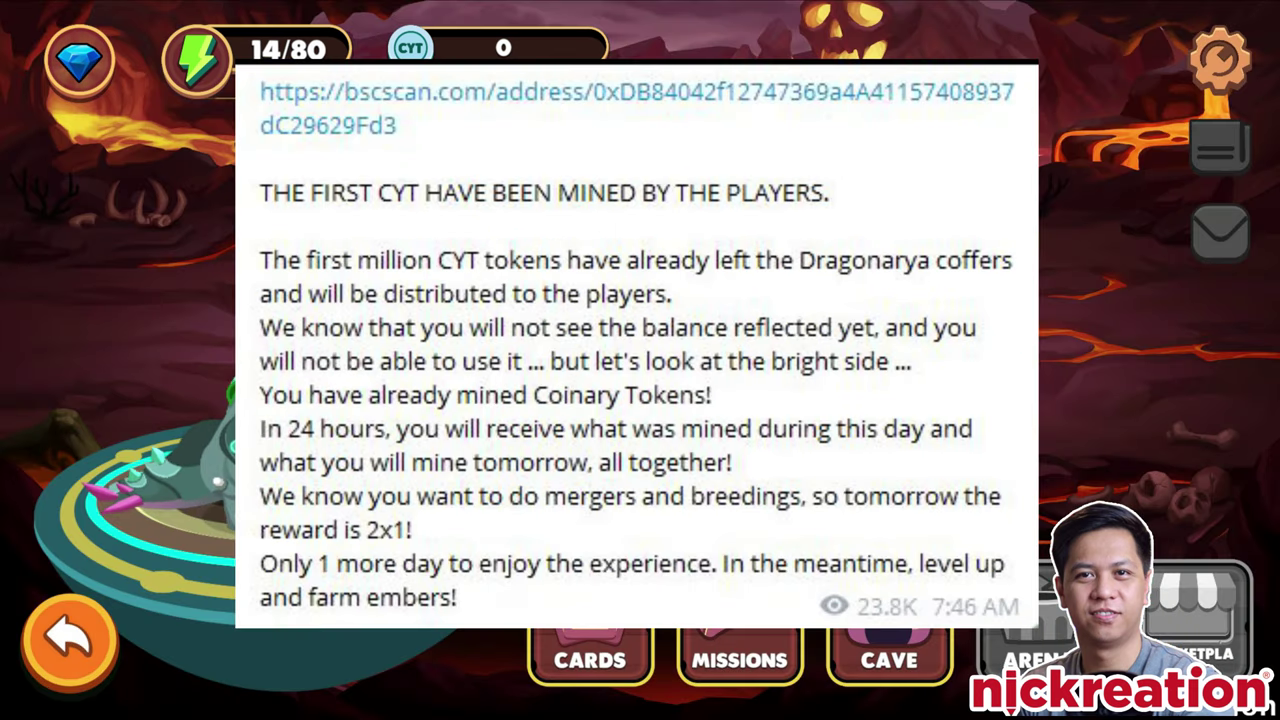